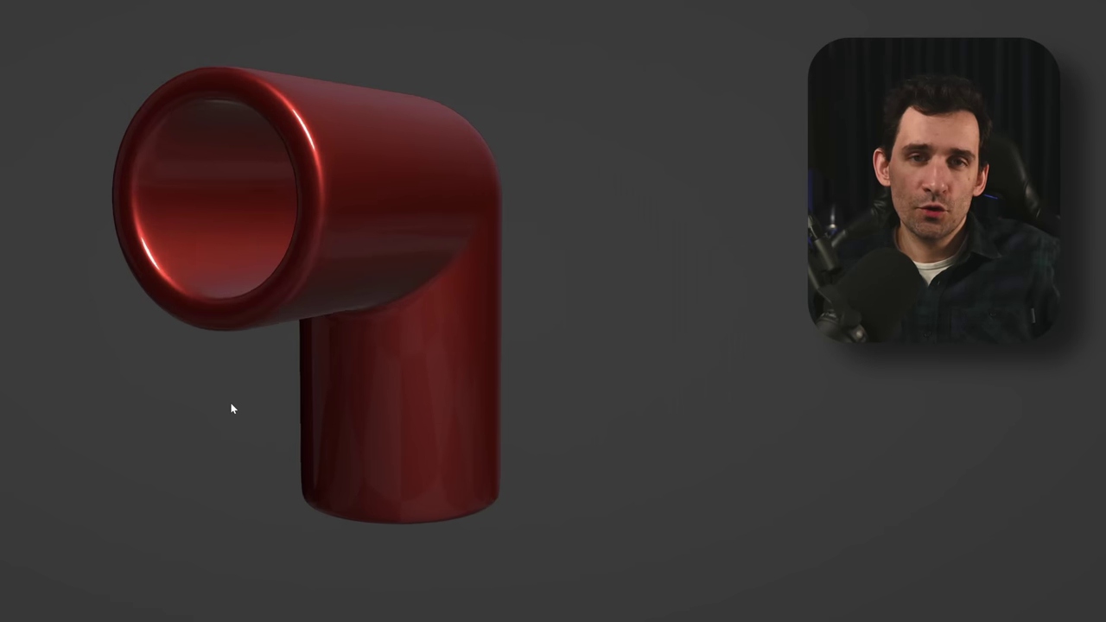
middle_click_drag(231, 403, 352, 405)
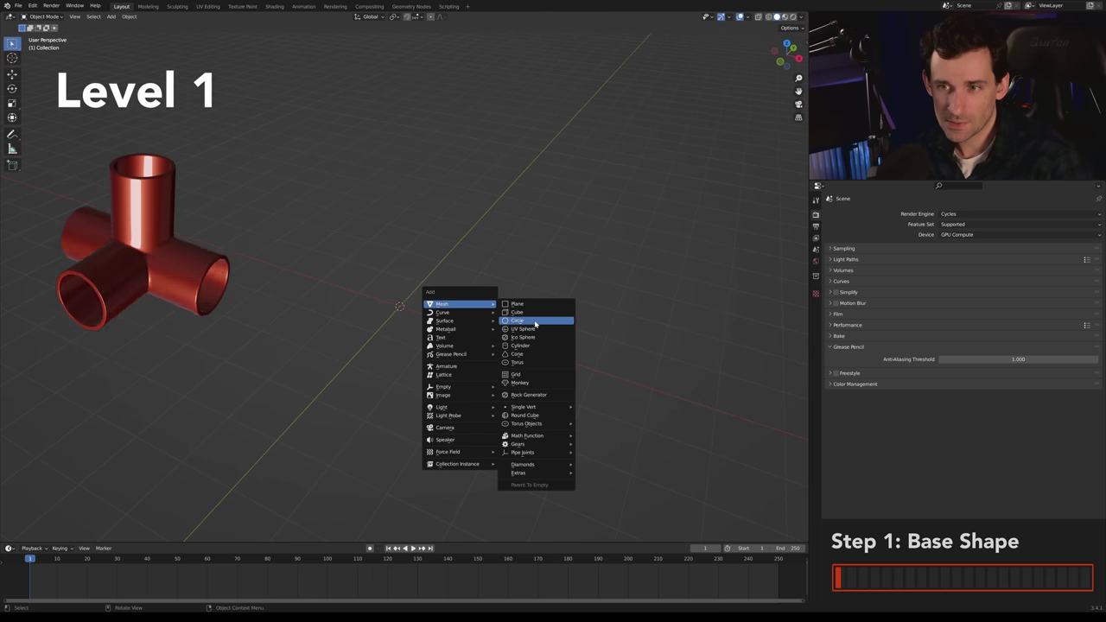
- Add a mesh circle and extrude it upward in front view into an open vertical tube
left_click(535, 325)
left_click(40, 531)
left_click(108, 444)
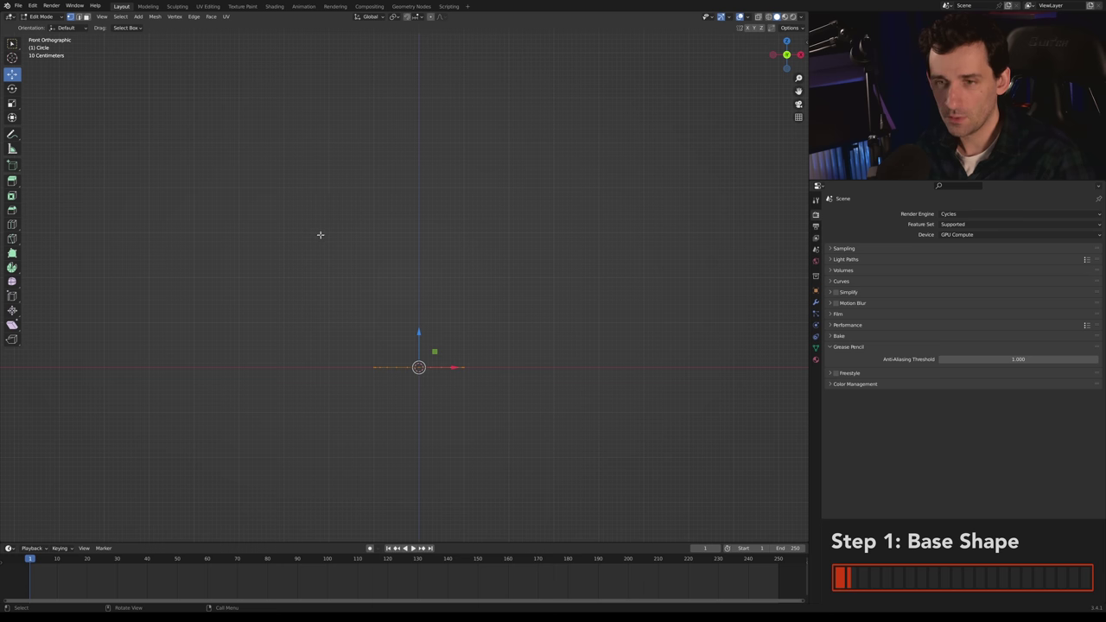
key("e")
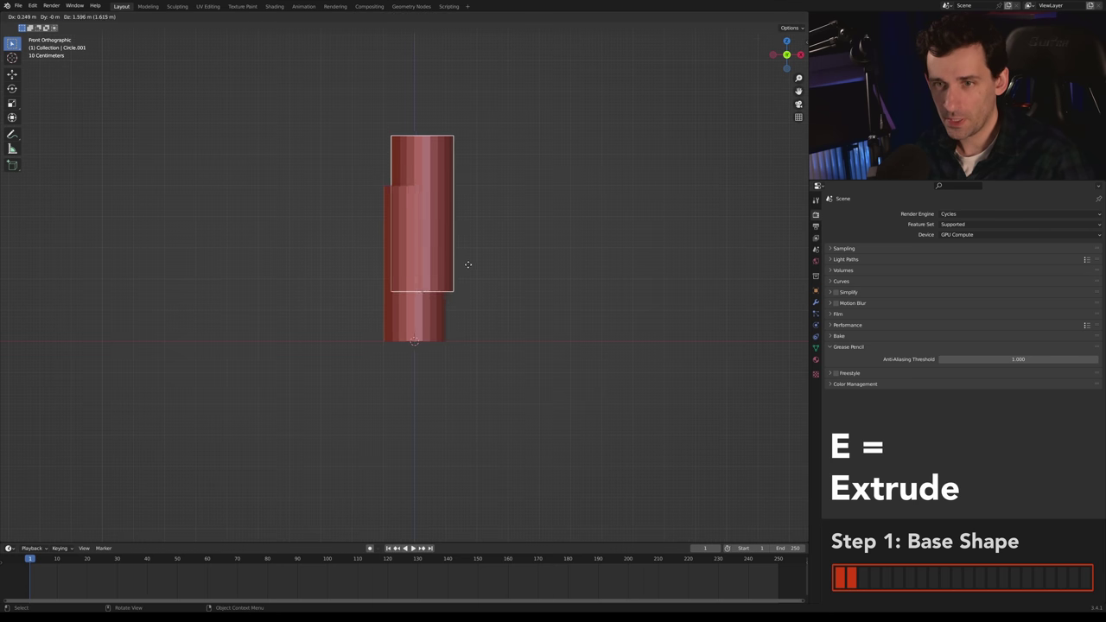
- Duplicate the vertical tube in place and rotate the copy 90° in front view to make a horizontal tube
key("shift+d")
right_click(446, 309)
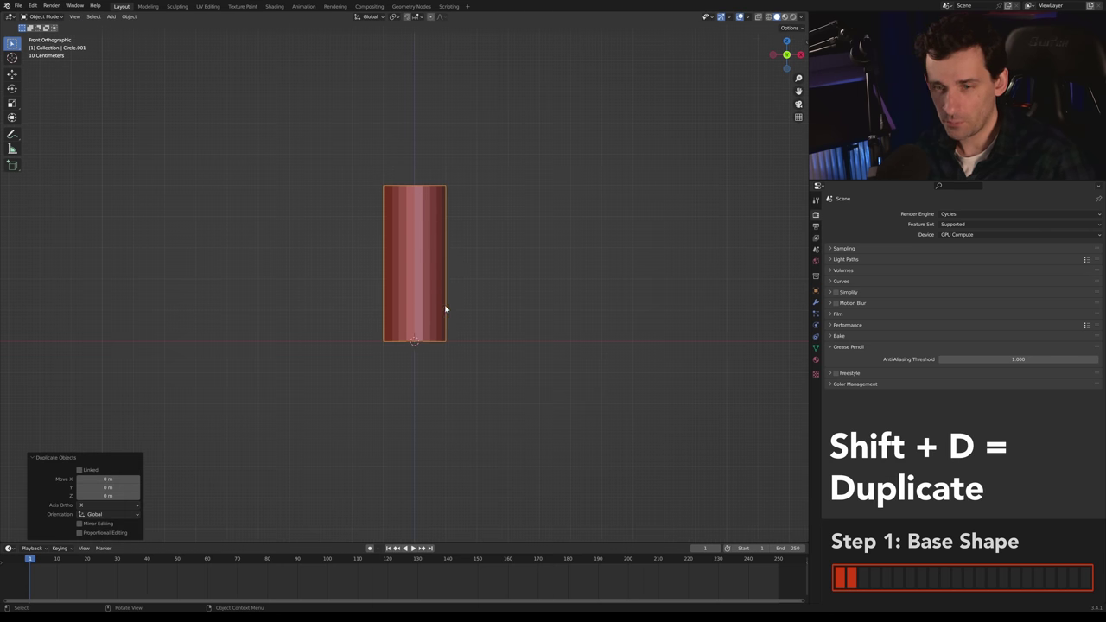
type("r90")
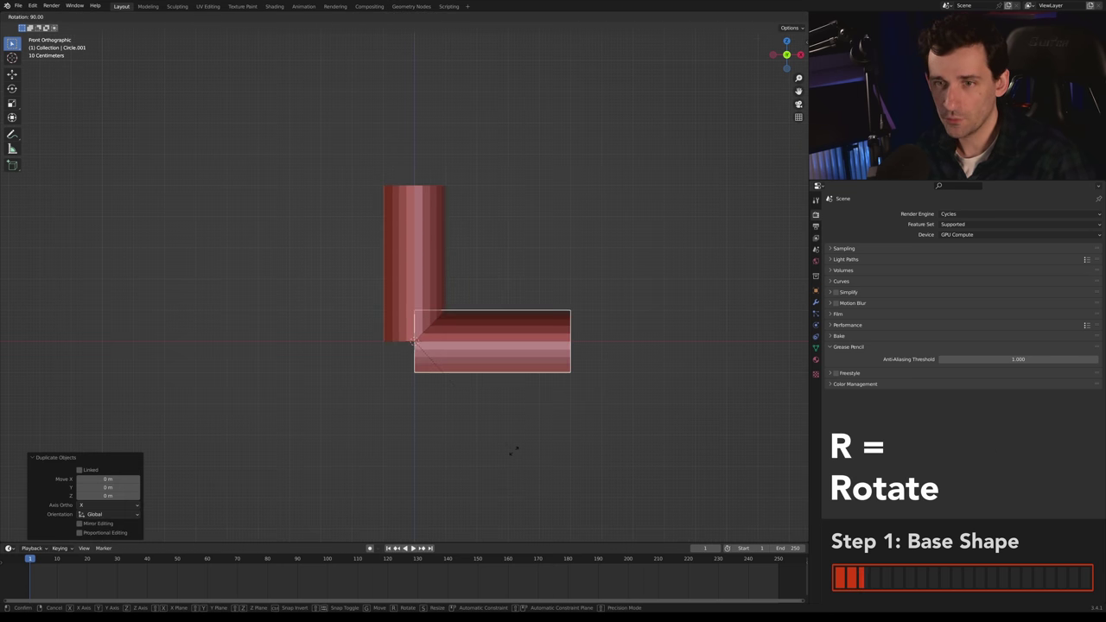
key("Return")
- Duplicate the horizontal tube in place and rotate the copy 90° in top view to form a third arm
key("KP_7")
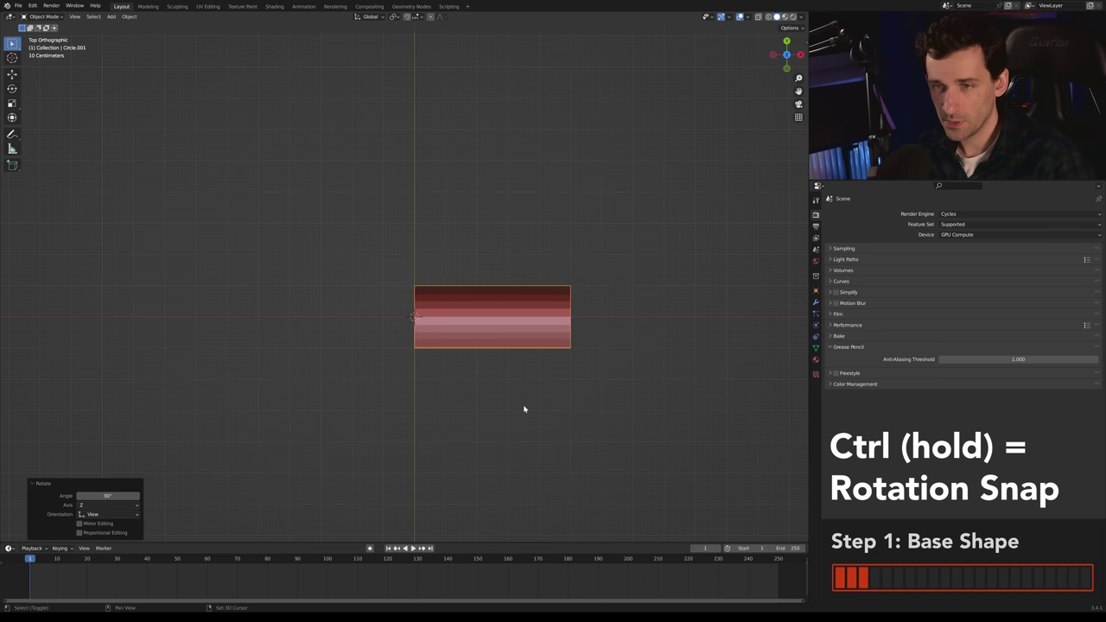
key("shift+d")
right_click(526, 395)
type("r")
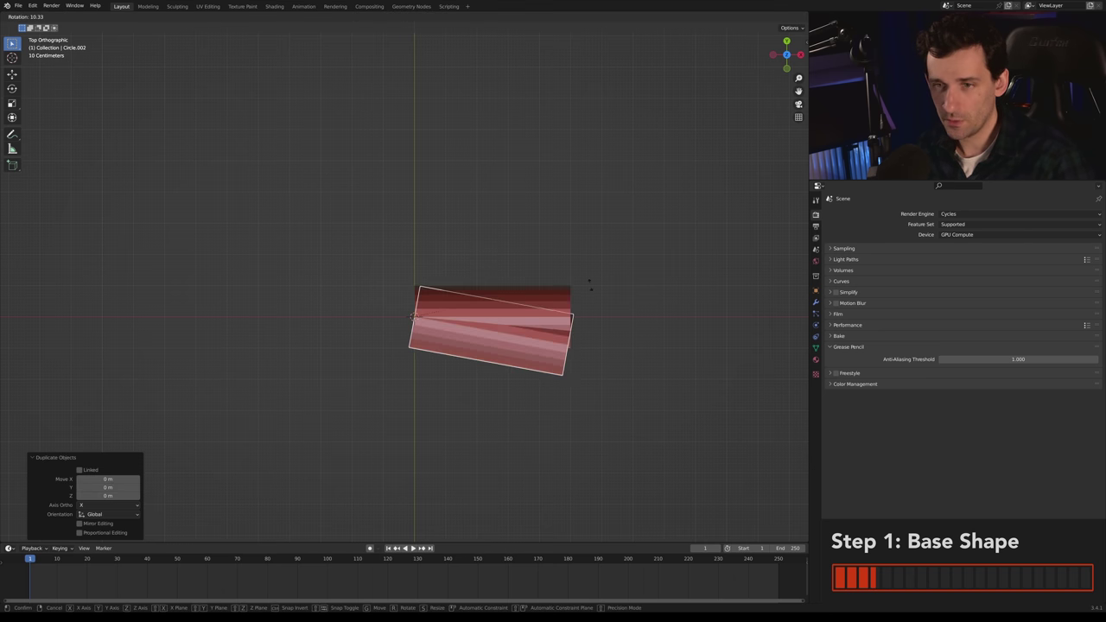
type("90")
key("Return")
middle_click_drag(501, 458, 347, 384)
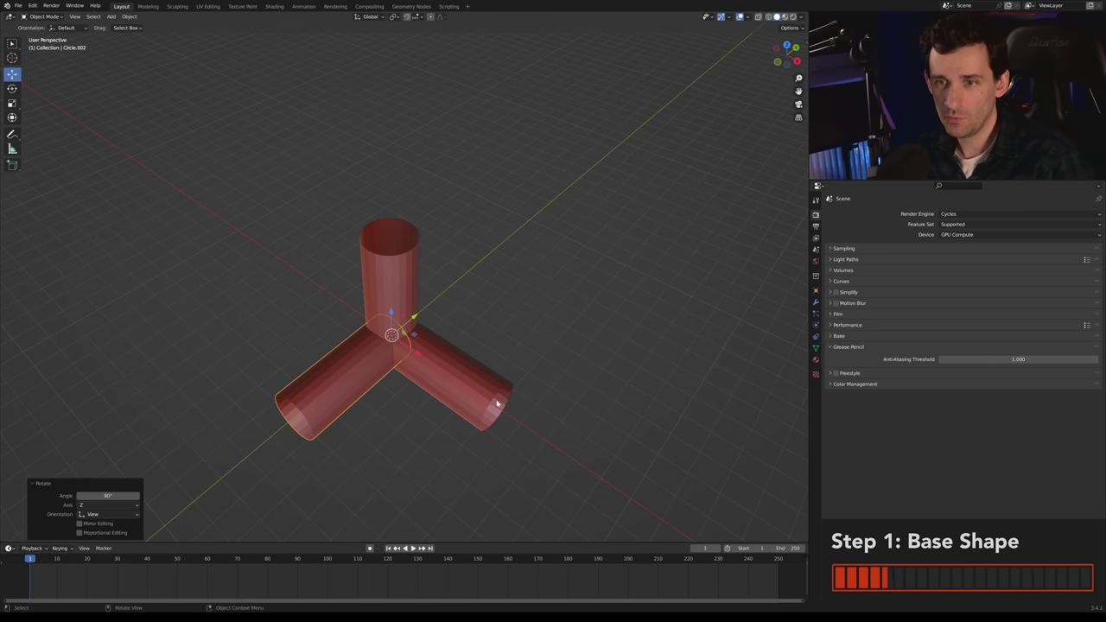
- Move the horizontal tube on the X axis along its length so it passes through the junction on both sides
left_click(410, 363)
left_click_drag(415, 355, 370, 321)
key("alt+a")
middle_click_drag(432, 380, 450, 327)
scroll(451, 326, "up", 4)
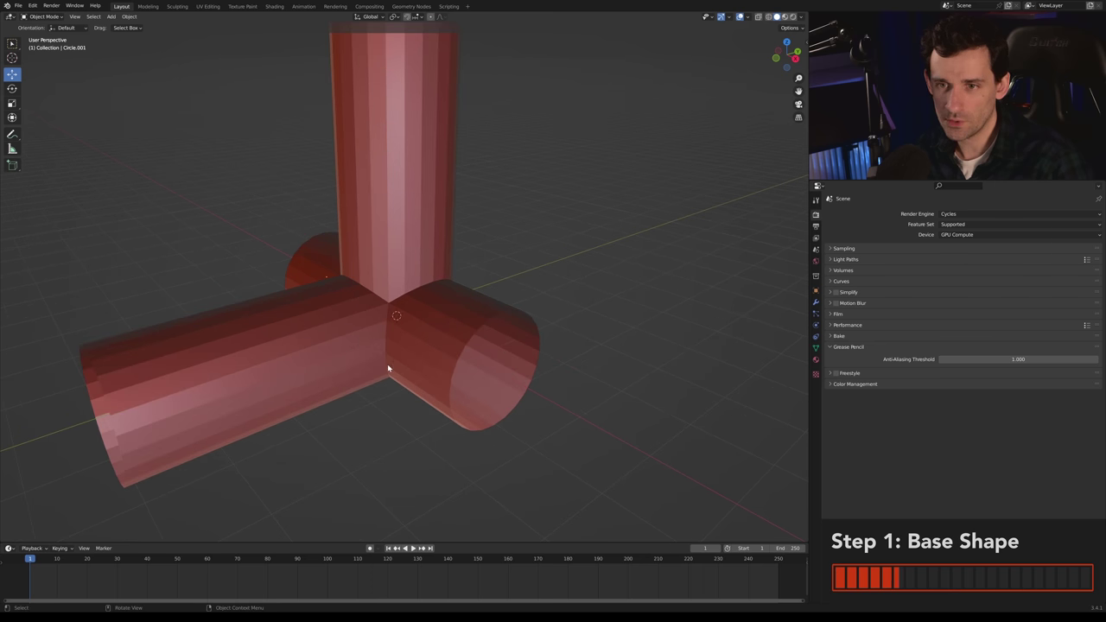
mouse_move(434, 288)
middle_mouse_down()
mouse_move(358, 264)
mouse_move(424, 290)
middle_mouse_up()
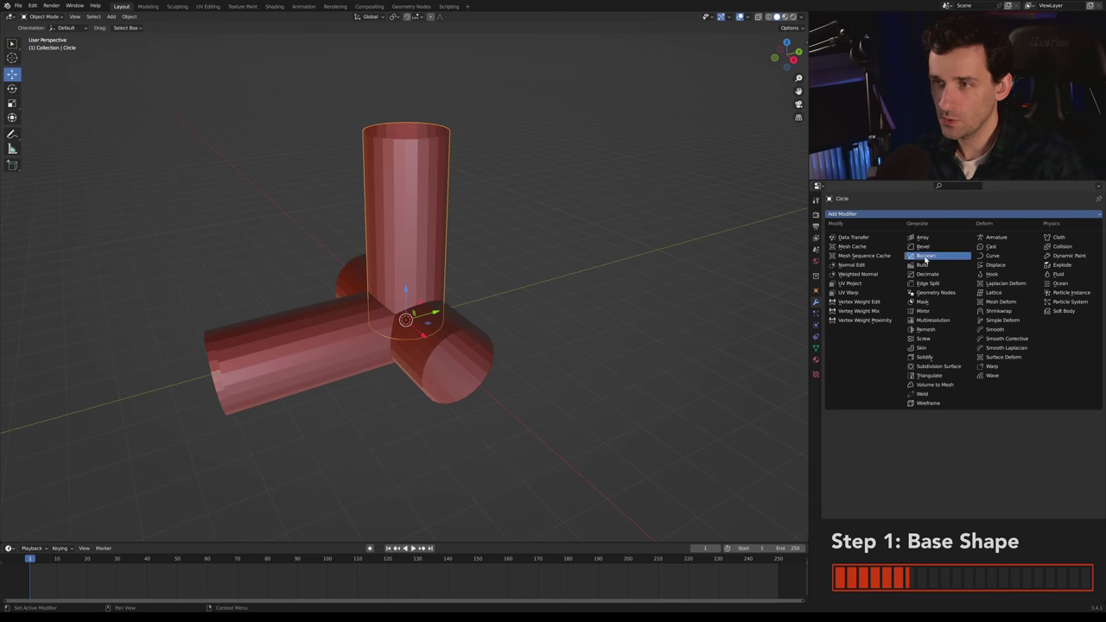
- Add a Boolean modifier to the vertical tube, set to Union with the through tube Circle.001, and apply it
left_click(925, 256)
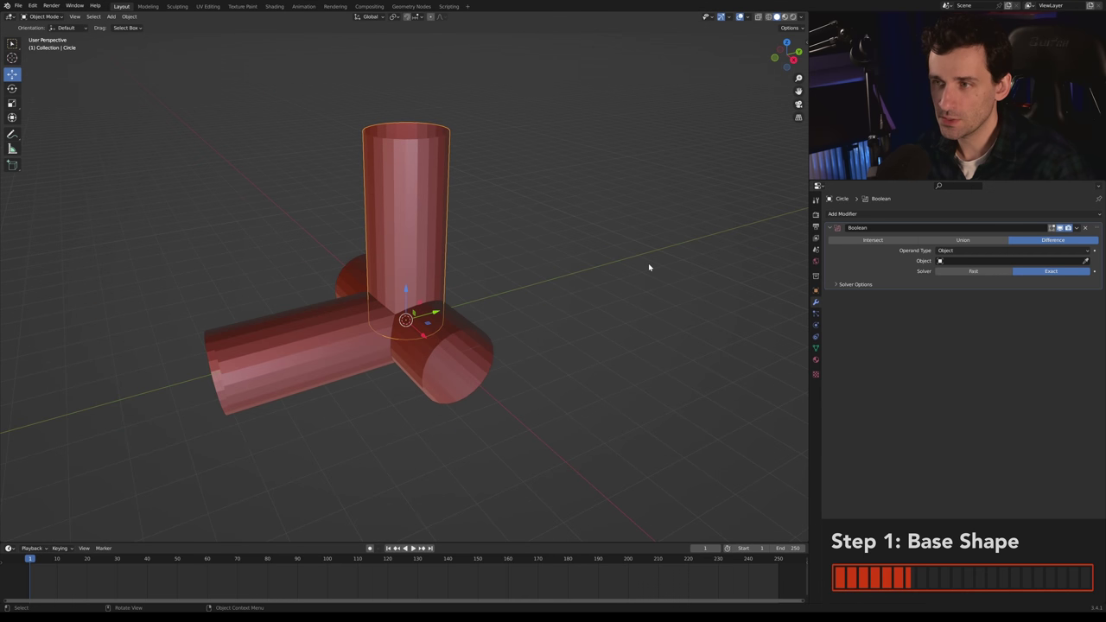
scroll(649, 265, "up", 1)
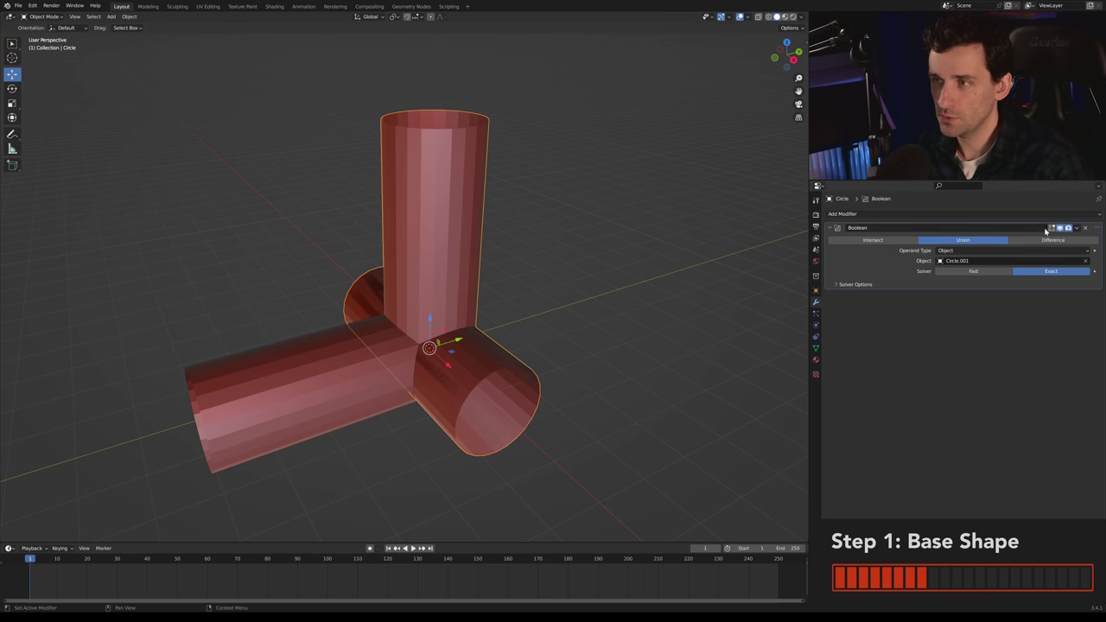
left_click(1084, 228)
- Add a second Boolean Union to the merged pipe with the remaining horizontal tube Circle.002 and apply it
left_click(892, 214)
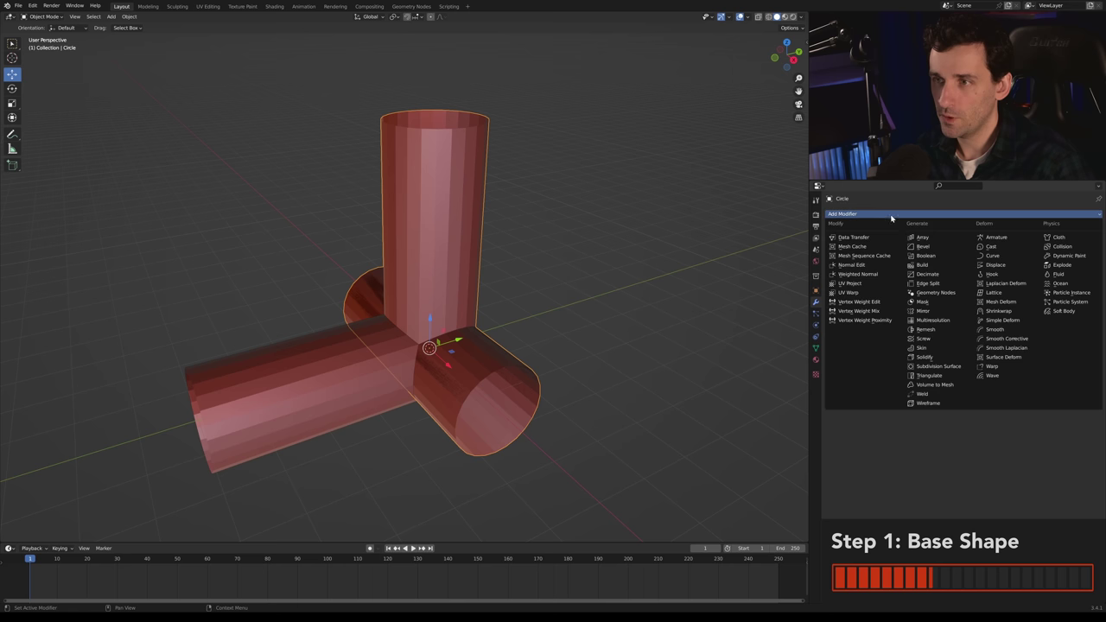
left_click(924, 257)
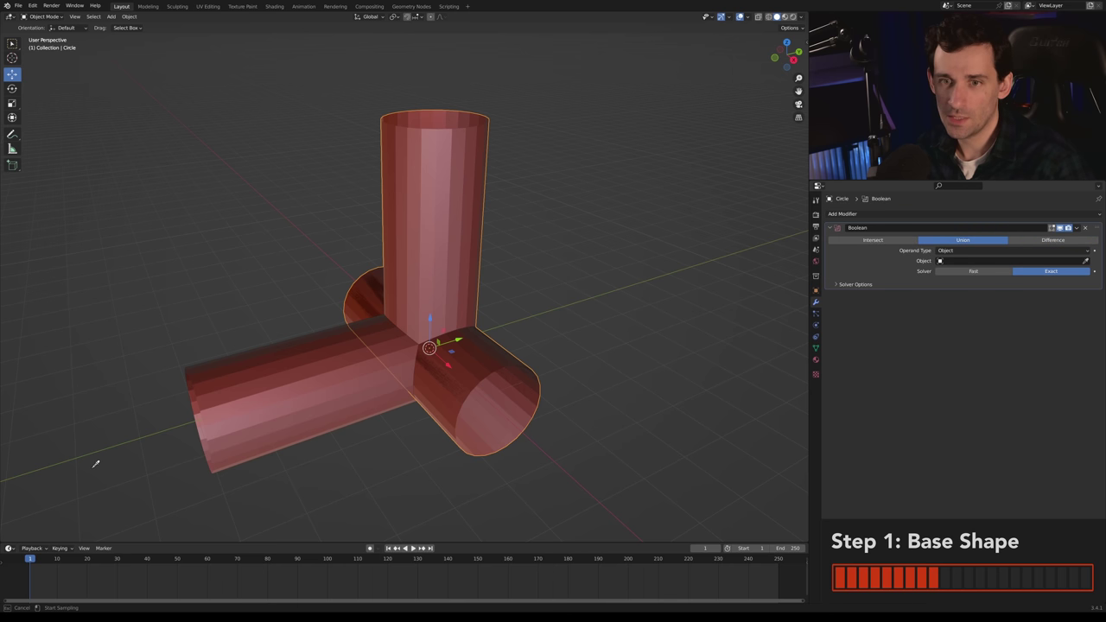
left_click(229, 399)
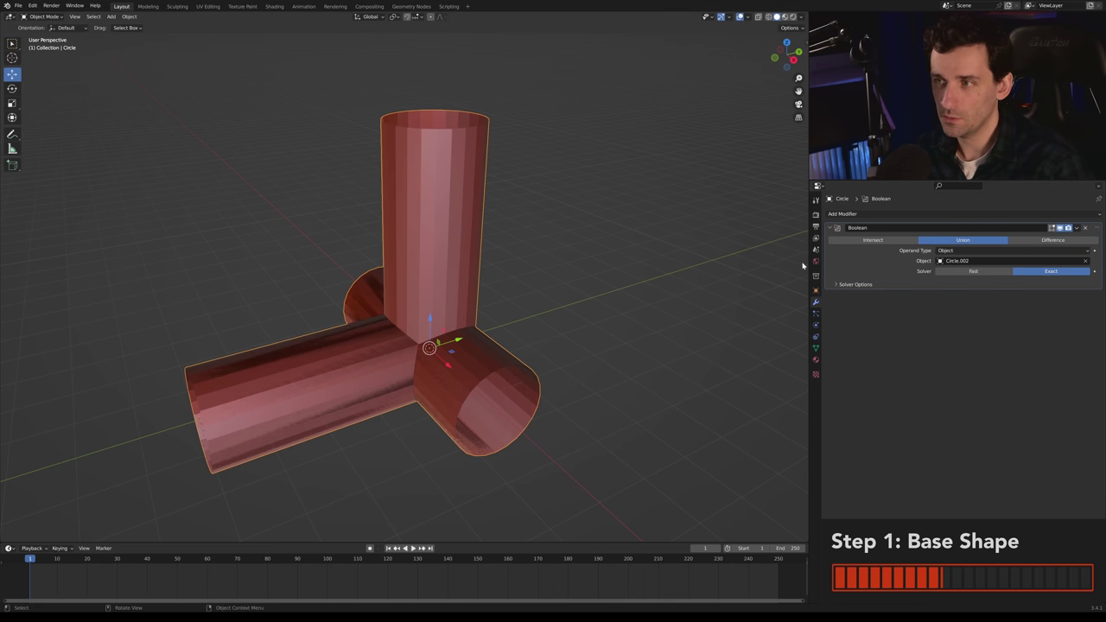
left_click(1085, 228)
- Delete the two leftover horizontal tubes while the merged pipe is temporarily hidden
key("h")
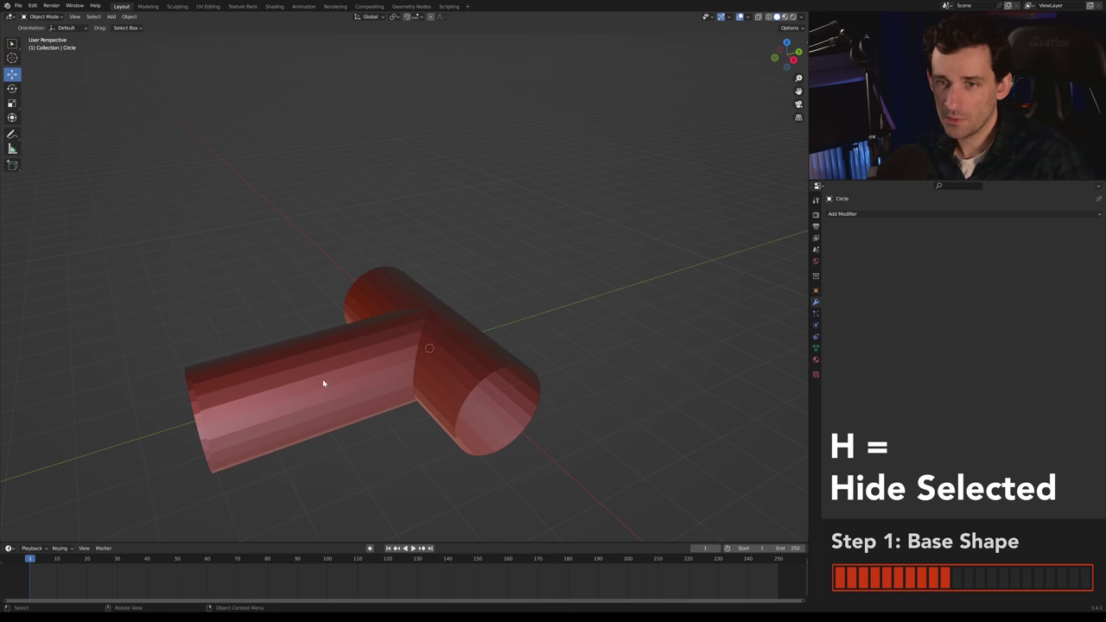
left_click(324, 383)
key("x")
left_click(471, 337)
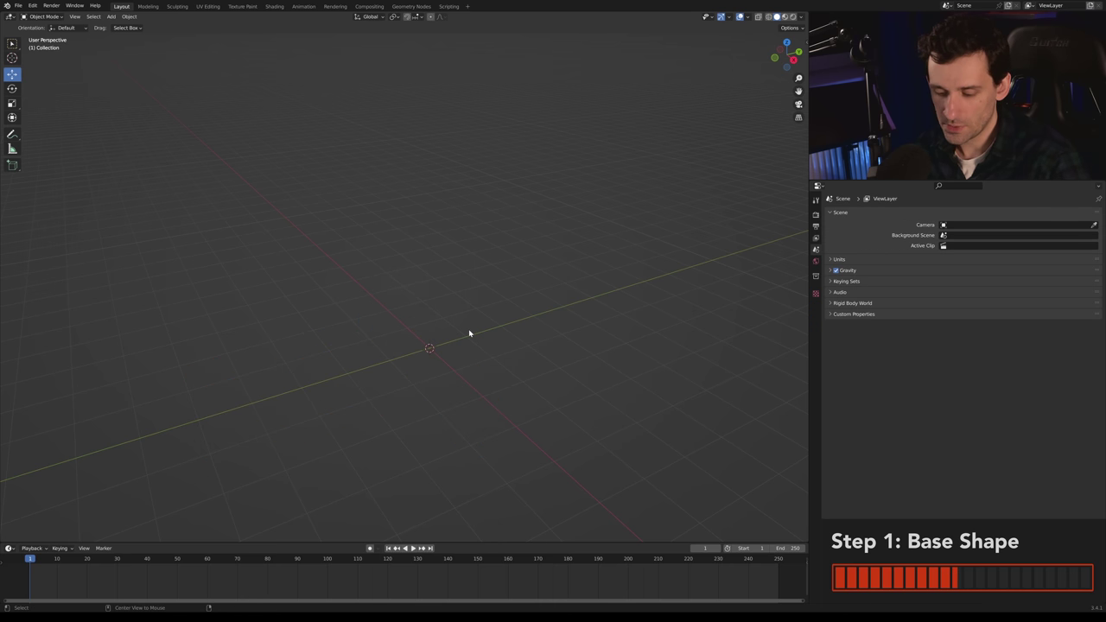
key("alt+h")
- Select the open-end loops of all four arms in the merged pipe's mesh and hide them, isolating the junction's inner geometry
left_click(468, 369)
mouse_move(469, 368)
middle_mouse_down()
mouse_move(406, 305)
mouse_move(483, 344)
mouse_move(609, 373)
middle_mouse_up()
key("Tab")
key("shift+z")
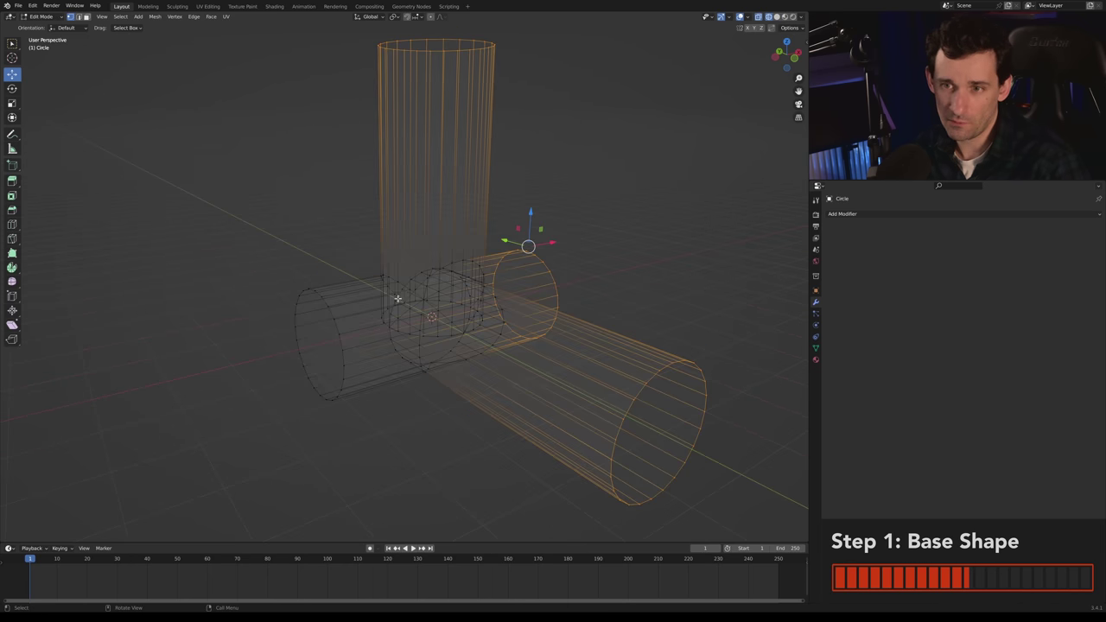
middle_click_drag(395, 299, 412, 319)
mouse_move(486, 286)
middle_mouse_down("shift")
mouse_move(454, 329)
mouse_move(605, 316)
mouse_move(501, 259)
mouse_move(476, 278)
middle_mouse_up("shift")
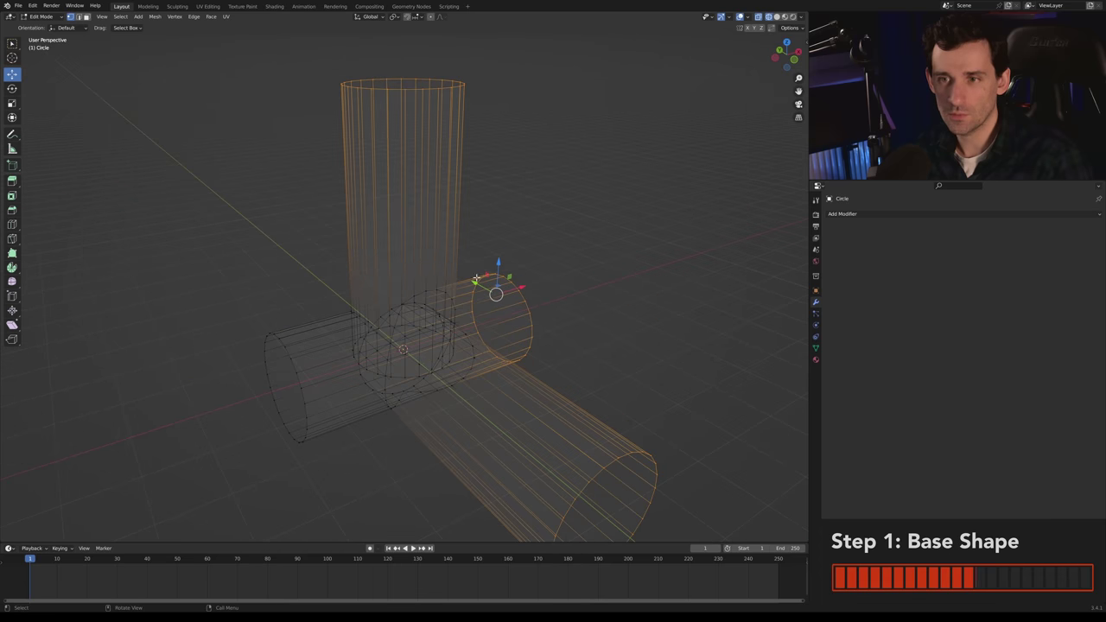
left_click(303, 398, "alt+shift")
key("h")
middle_click_drag(303, 401, 430, 328)
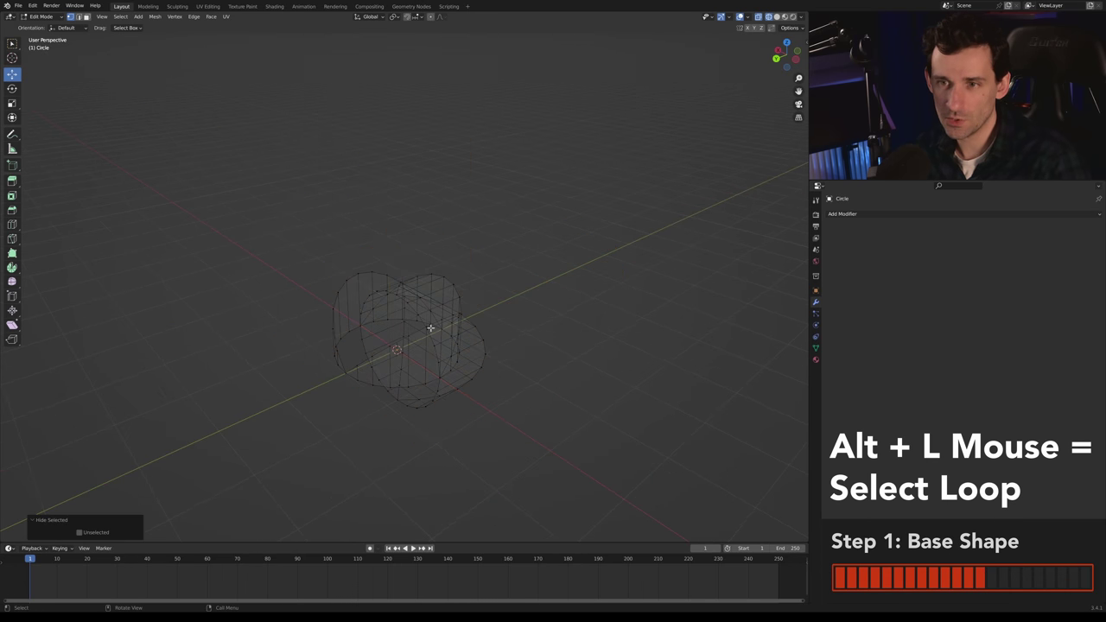
- Delete only the faces of all the isolated inner geometry and reveal the hidden arms
scroll(415, 316, "up", 2)
left_click(482, 329)
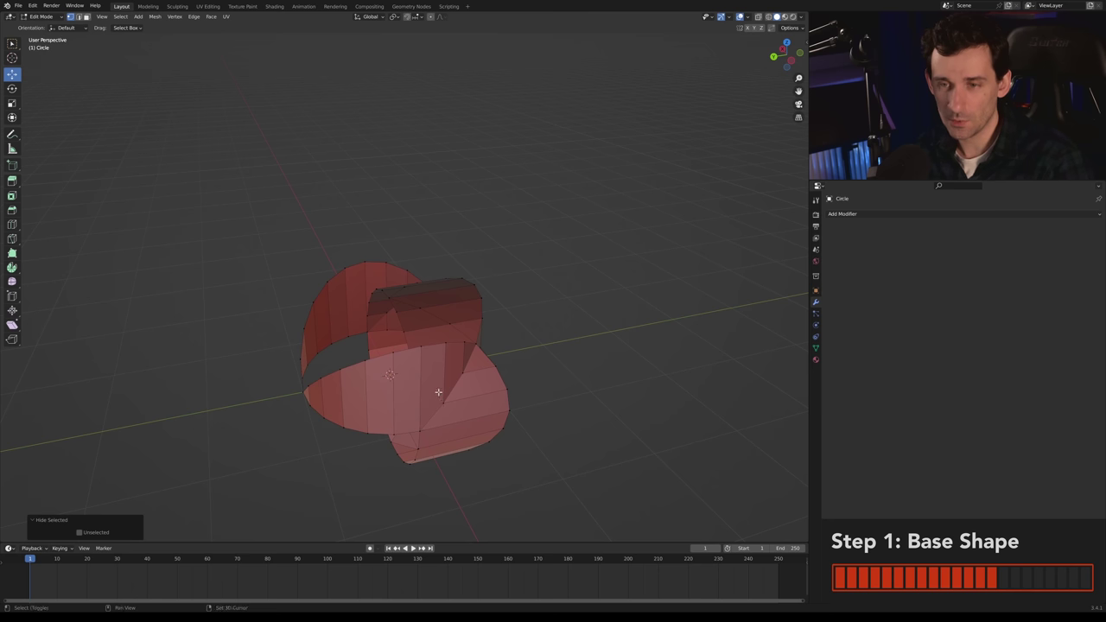
key("a")
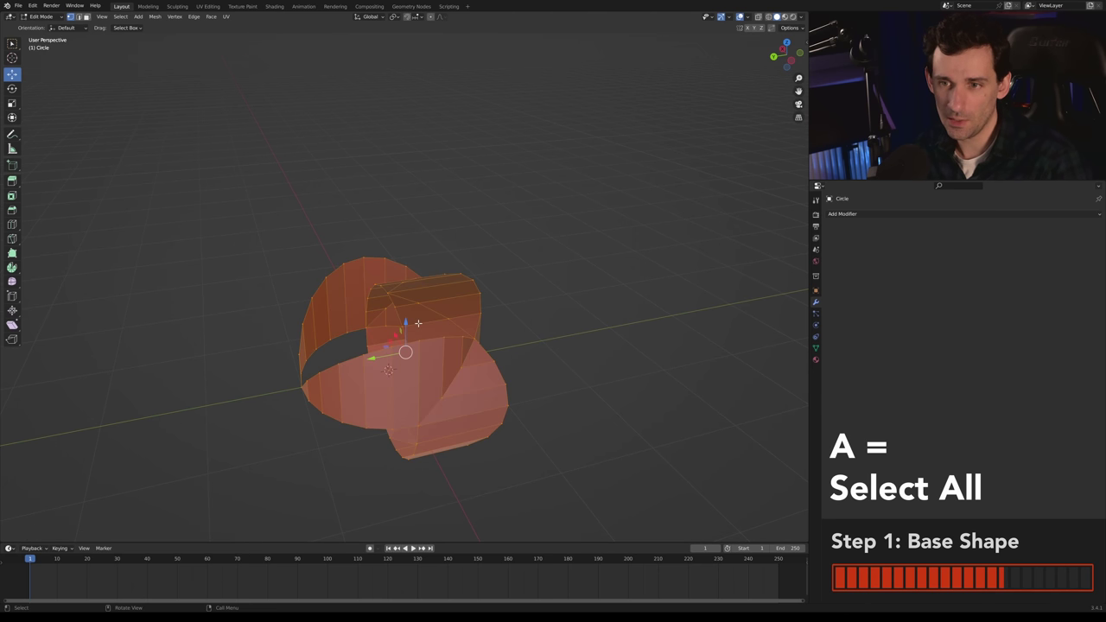
key("x")
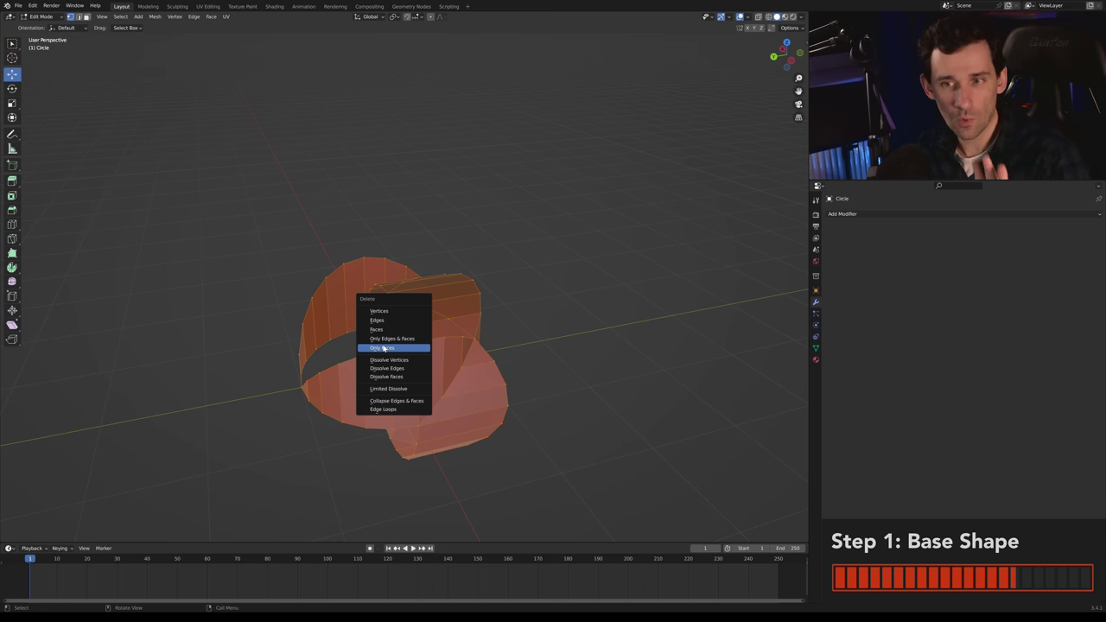
left_click(383, 348)
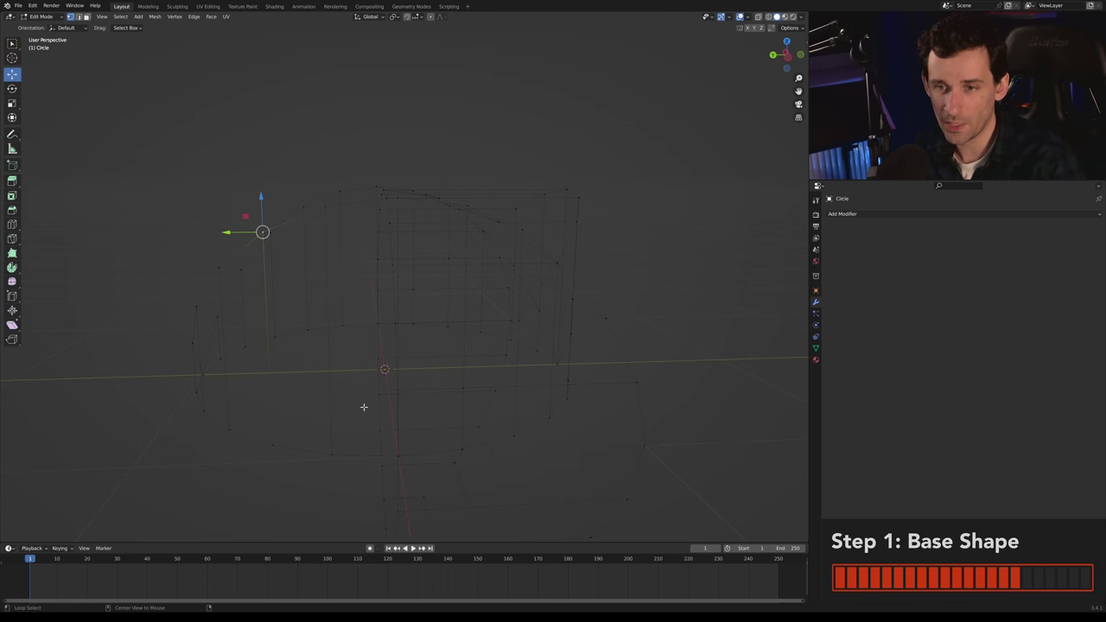
key("alt+h")
key("alt+a")
- Select the loose vertices inside the junction by similar Amount of Adjacent Faces and delete them
middle_click_drag(360, 395, 355, 360)
scroll(402, 352, "up", 1)
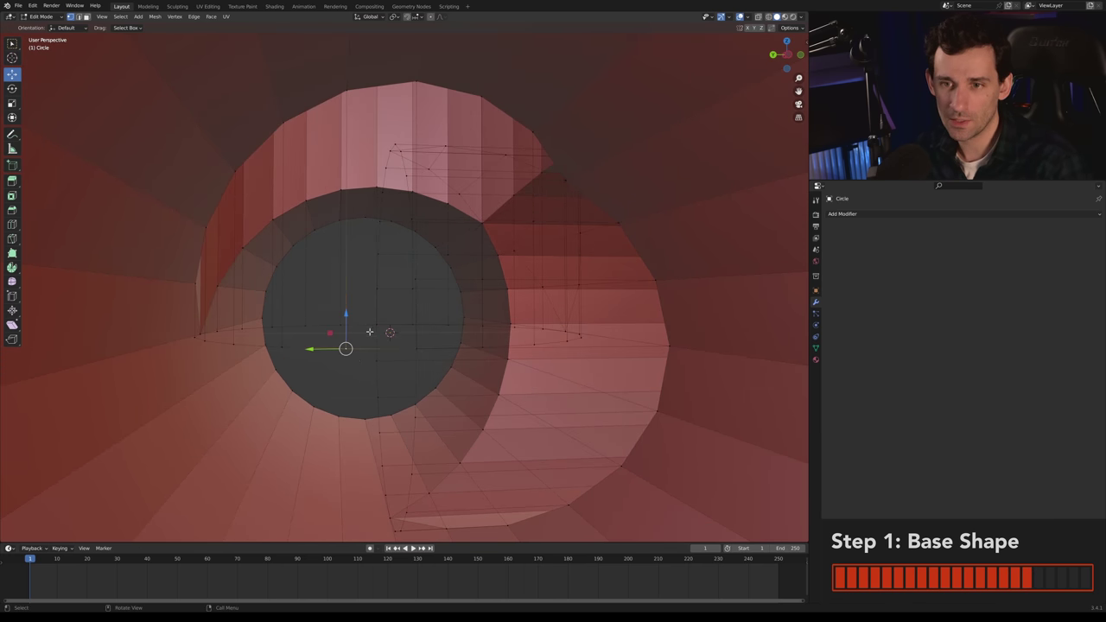
middle_click_drag(379, 321, 371, 327)
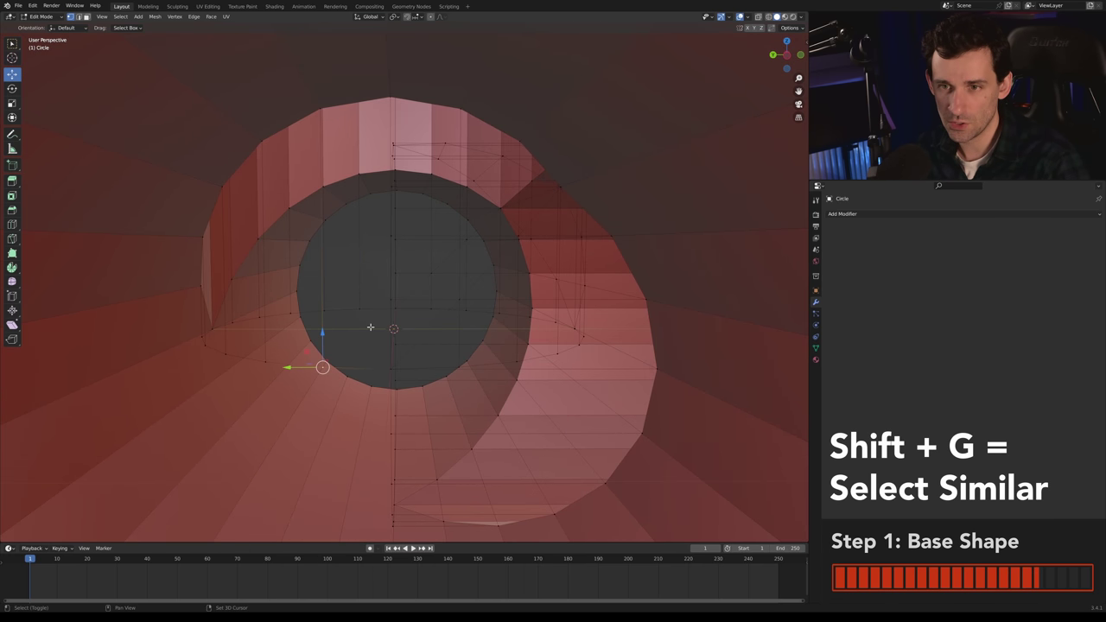
key("shift+g")
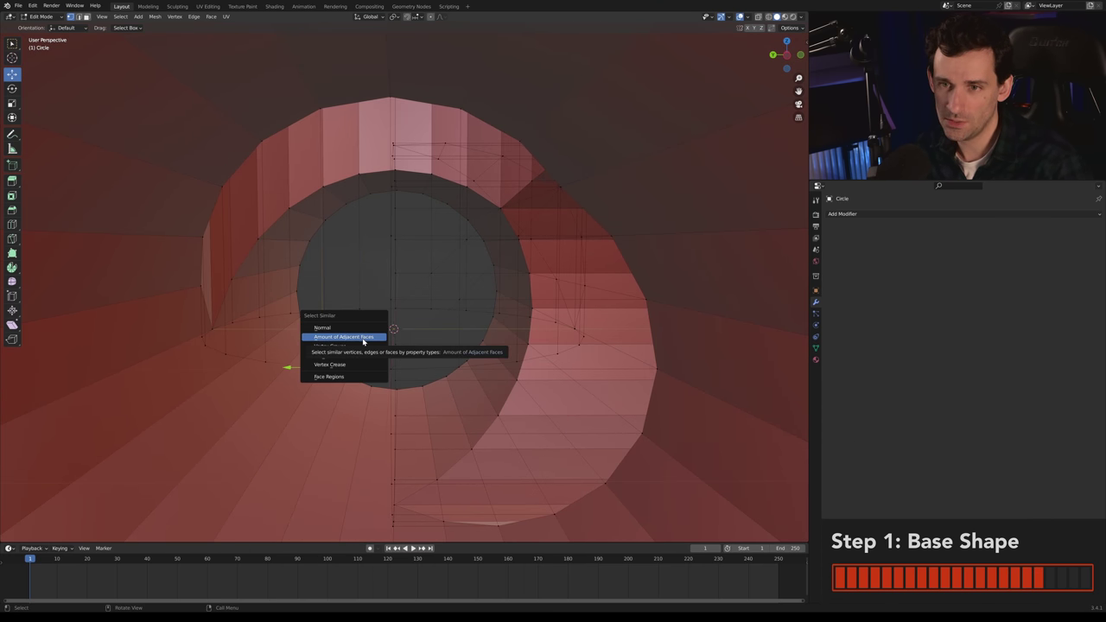
left_click(366, 339)
key("shift+z")
middle_click_drag(271, 336, 328, 348)
key("x")
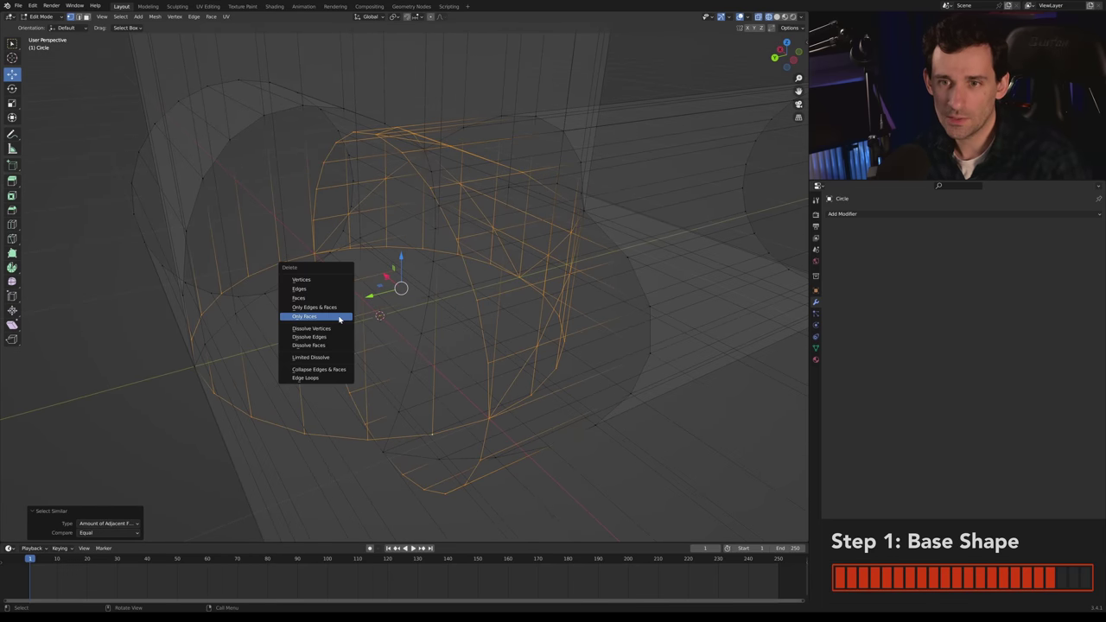
left_click(308, 278)
- Select the remaining loose edges inside the pipe by similar Amount of Faces Around an Edge and delete them
key("alt+z")
mouse_move(331, 296)
middle_mouse_down()
mouse_move(462, 306)
mouse_move(457, 289)
mouse_move(480, 336)
mouse_move(492, 323)
mouse_move(485, 301)
middle_mouse_up()
left_click(498, 333)
key("shift+g")
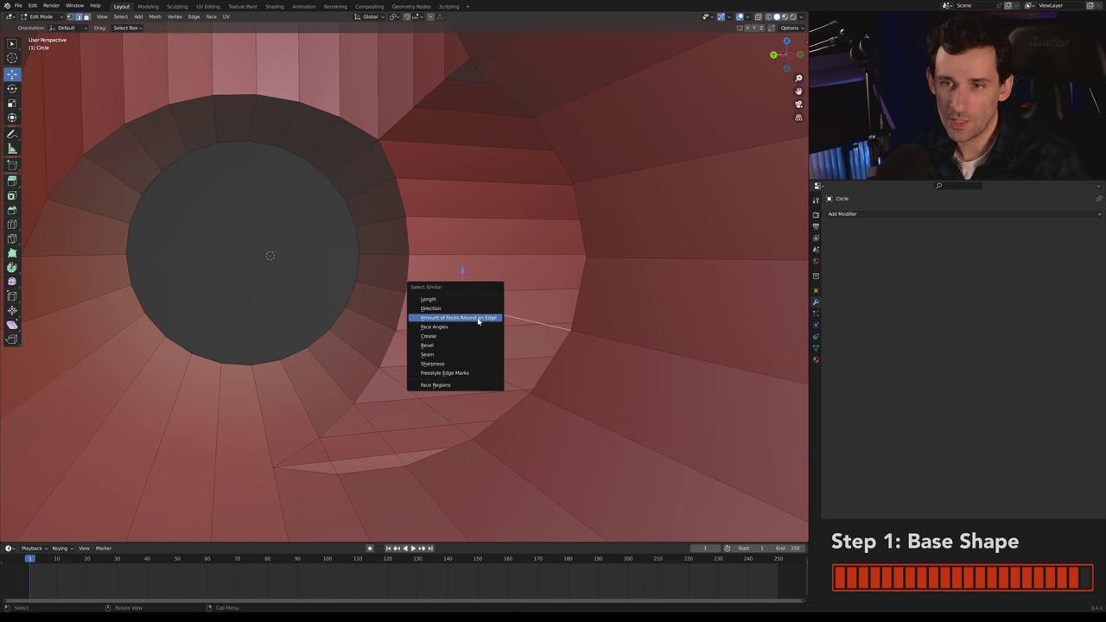
left_click(478, 318)
middle_click_drag(478, 318, 414, 254)
key("x")
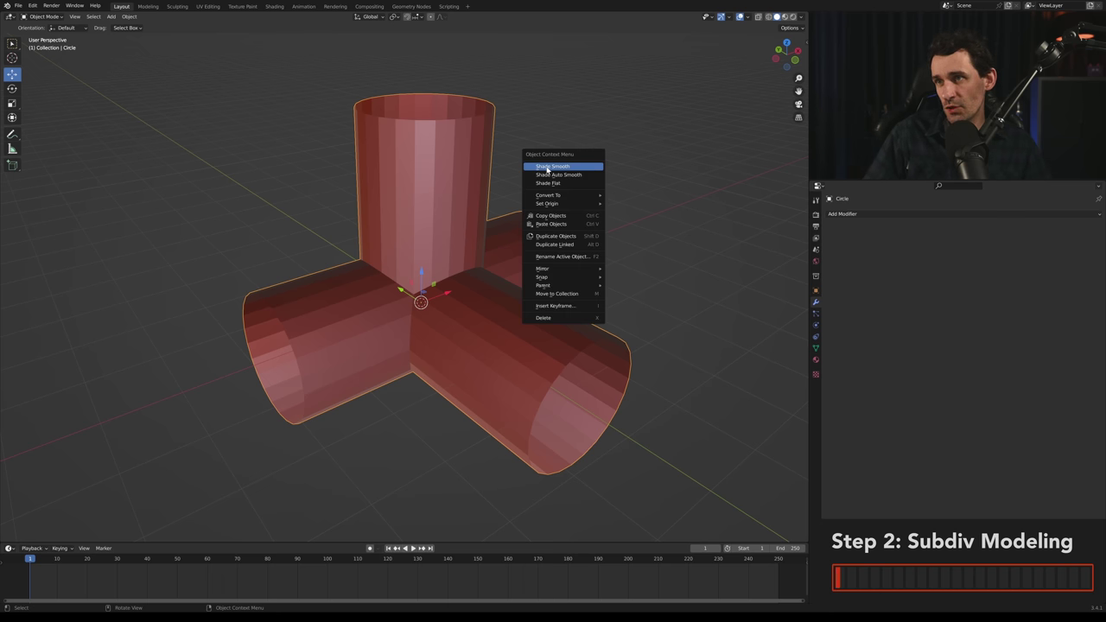
- Apply smooth shading to the merged pipe
left_click(546, 166)
middle_click_drag(642, 225, 527, 222)
middle_click_drag(603, 252, 582, 313)
- Add a Subdivision modifier with 2 levels to the pipe and save the file
key("ctrl+2")
left_click(582, 313)
key("ctrl+s")
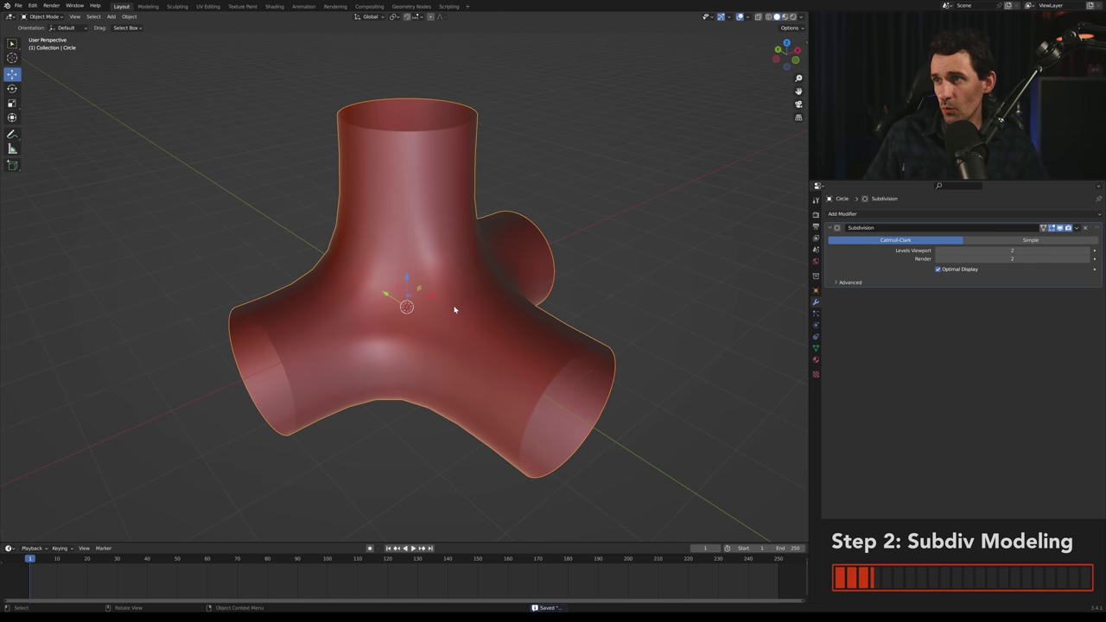
- Enter mesh editing on the pipe and turn off the Subdivision modifier's display in Edit Mode
key("Tab")
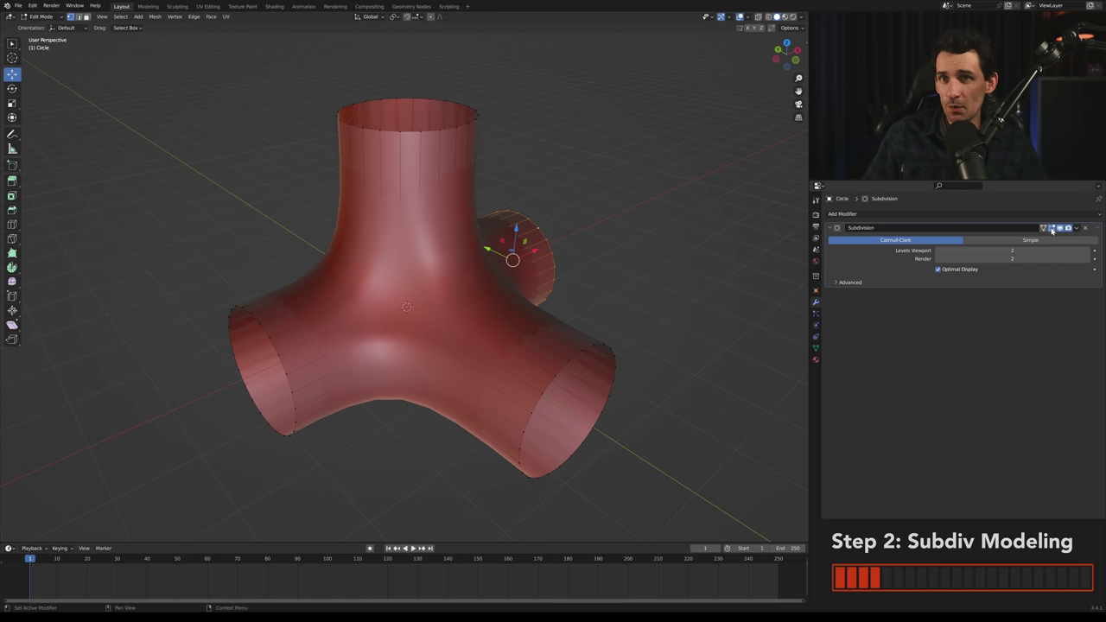
left_click(1052, 230)
middle_click_drag(418, 292, 605, 280)
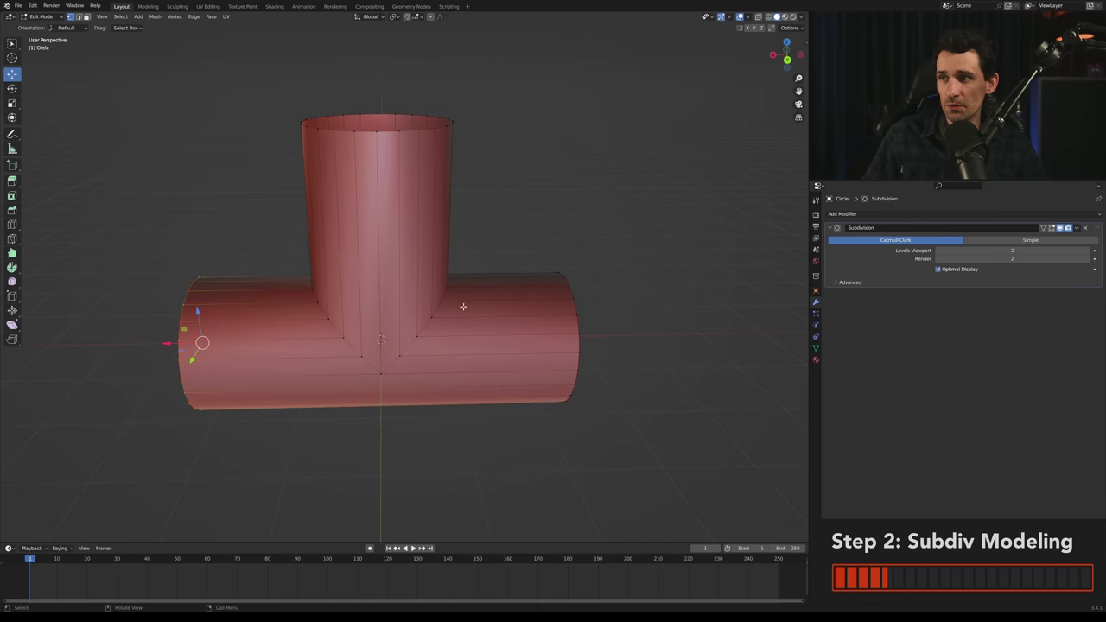
middle_click_drag(462, 303, 510, 327)
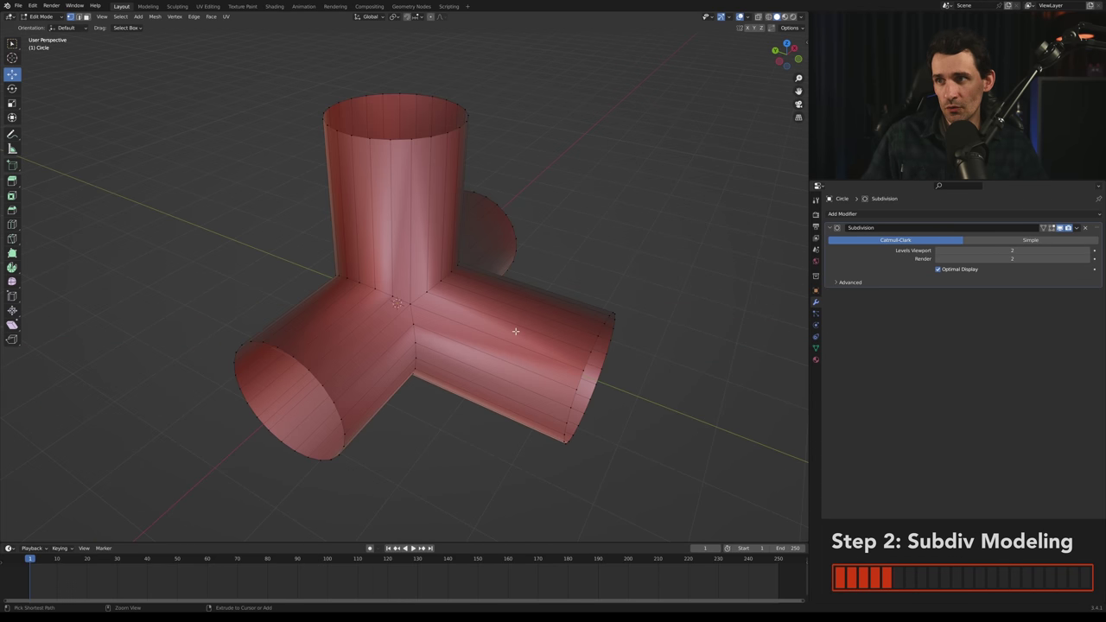
- Add an edge loop around the front Y-axis branch at the junction and move it about -0.17 m along Y
key("ctrl+r")
left_click(516, 331)
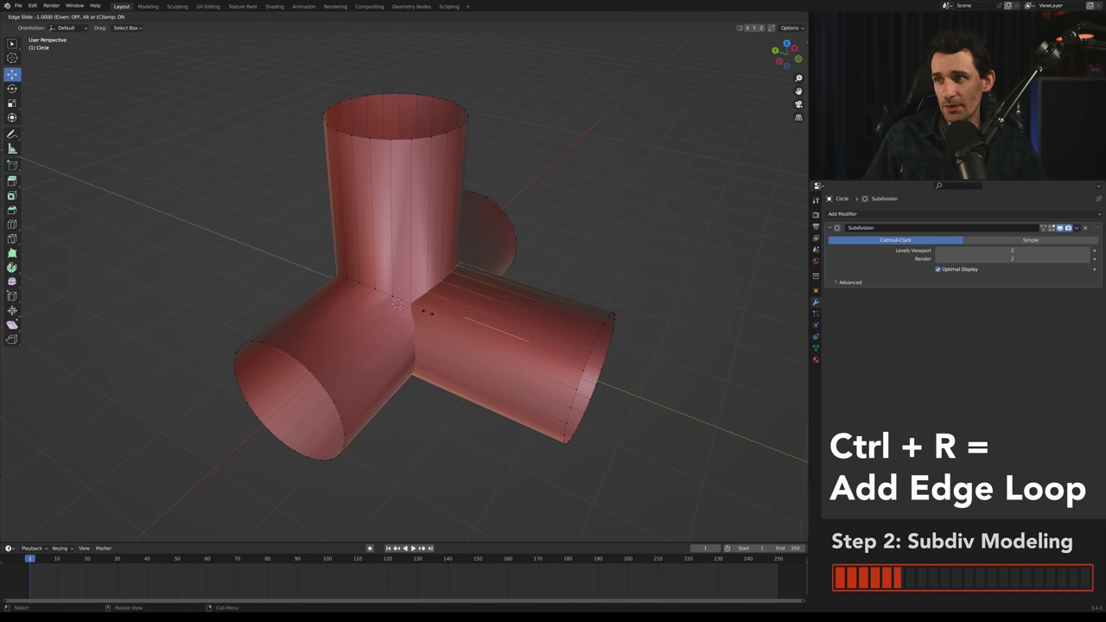
left_click(422, 312)
scroll(416, 320, "up", 3)
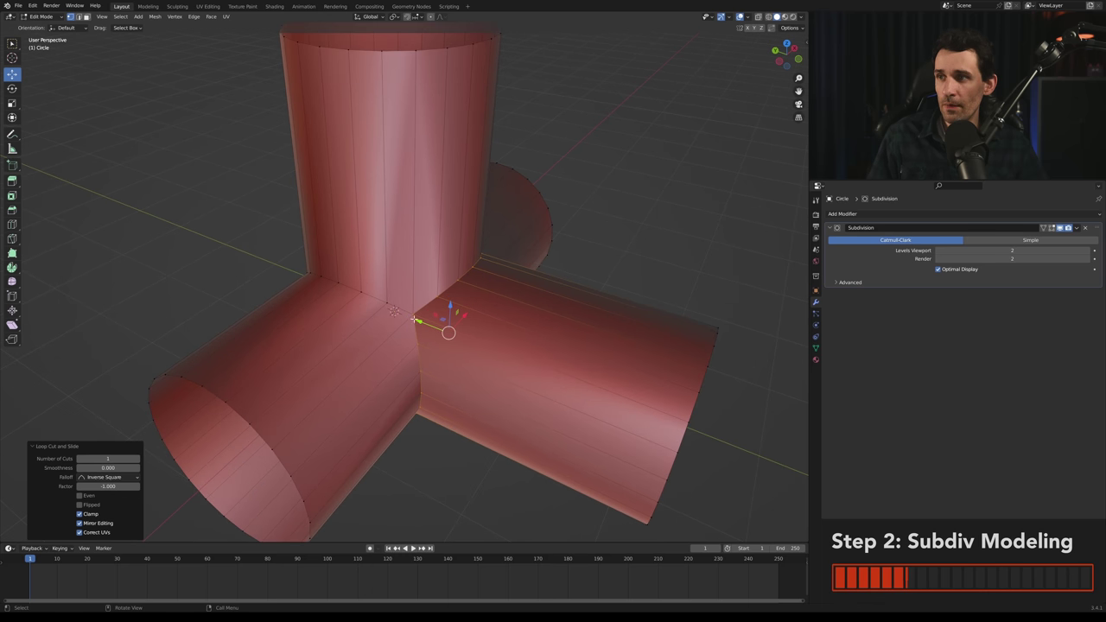
key("g")
key("y")
left_click(428, 326)
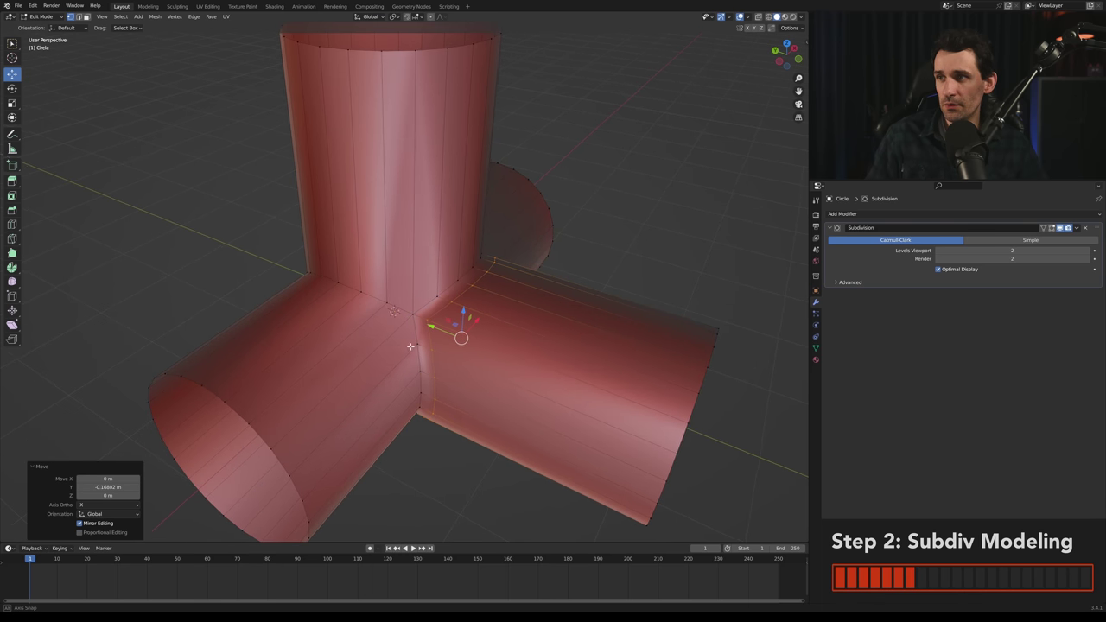
- Add an edge loop around the neighbouring X-axis branch at the junction and move it about -0.13 m along X
middle_click_drag(428, 325, 292, 338)
left_click(293, 339)
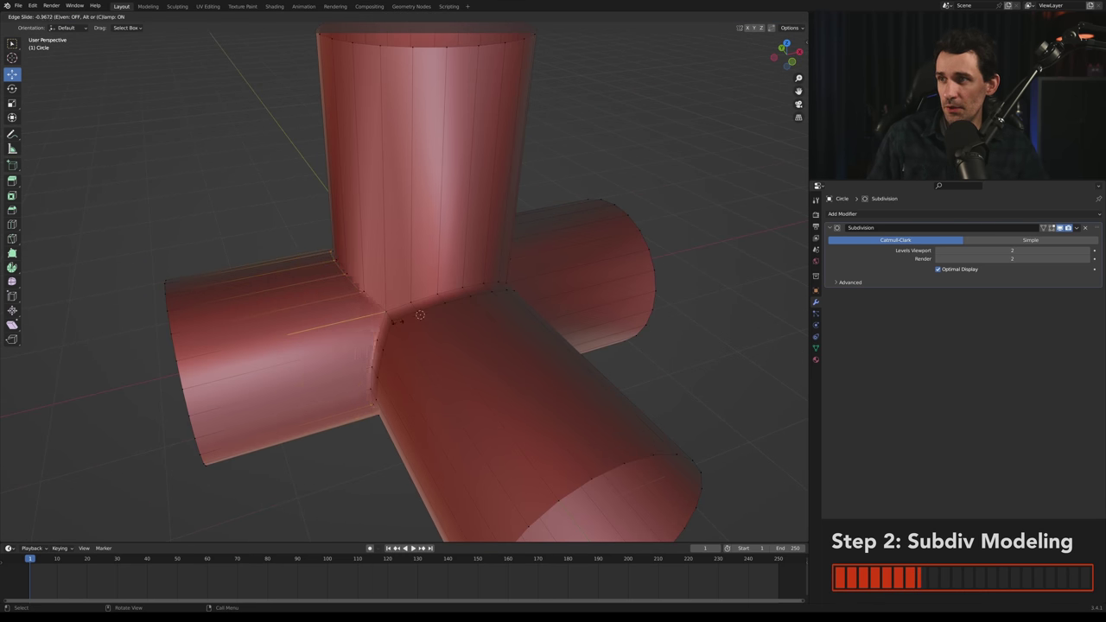
left_click(393, 319)
key("g")
key("x")
left_click(388, 320)
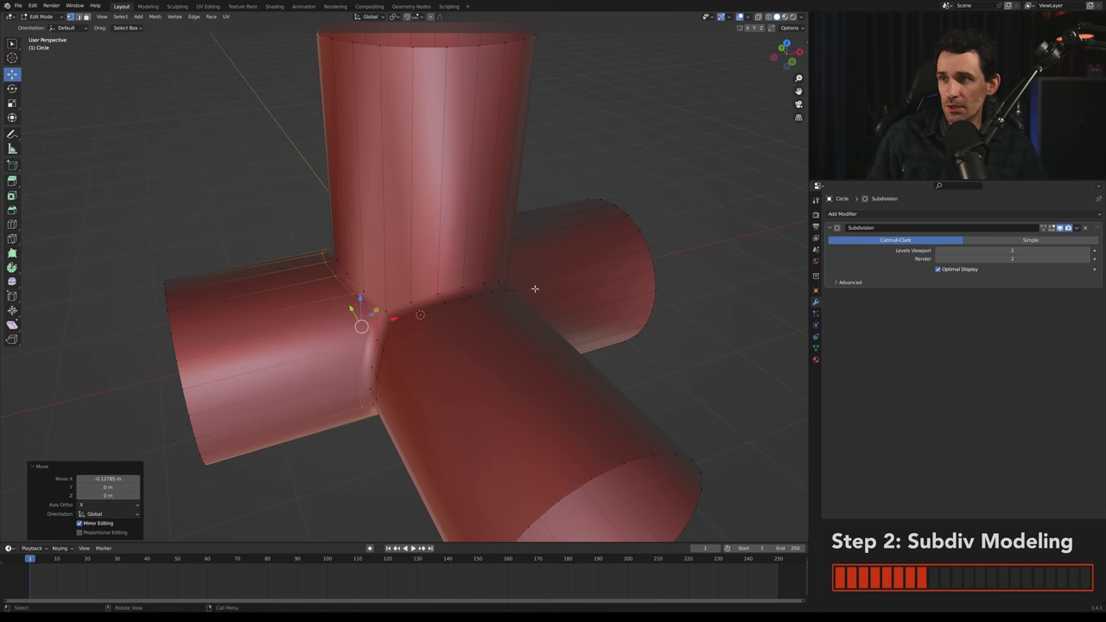
- Add an edge loop around the opposite X-axis branch at the junction and move it about 0.1 m along X
middle_click_drag(583, 241, 507, 303)
key("Tab")
scroll(545, 306, "up", 3)
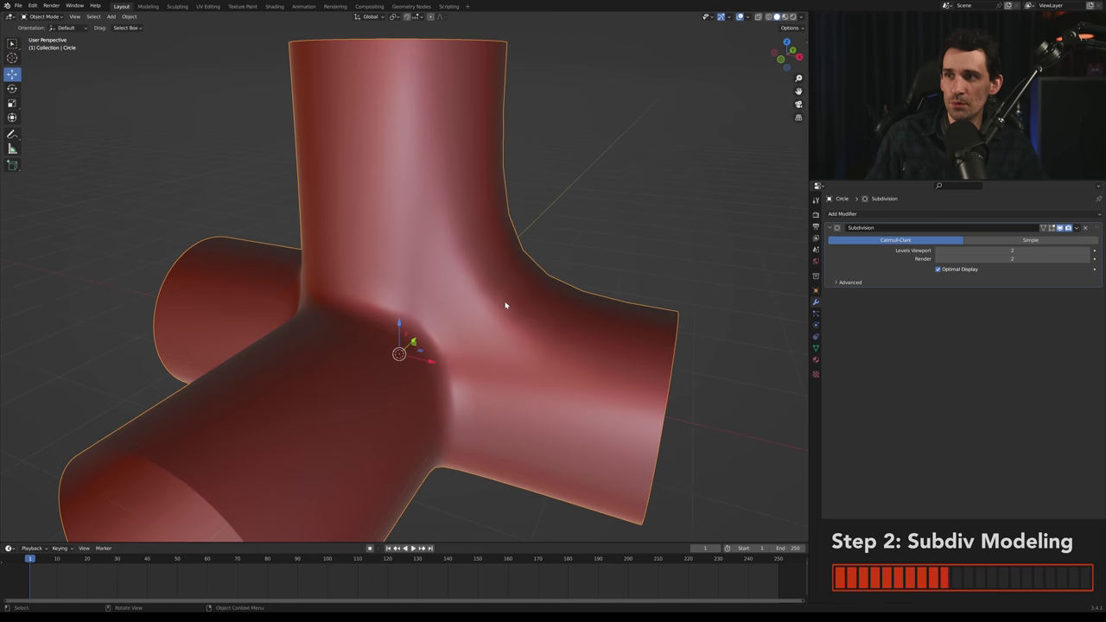
key("Tab")
key("ctrl+r")
left_click(602, 352)
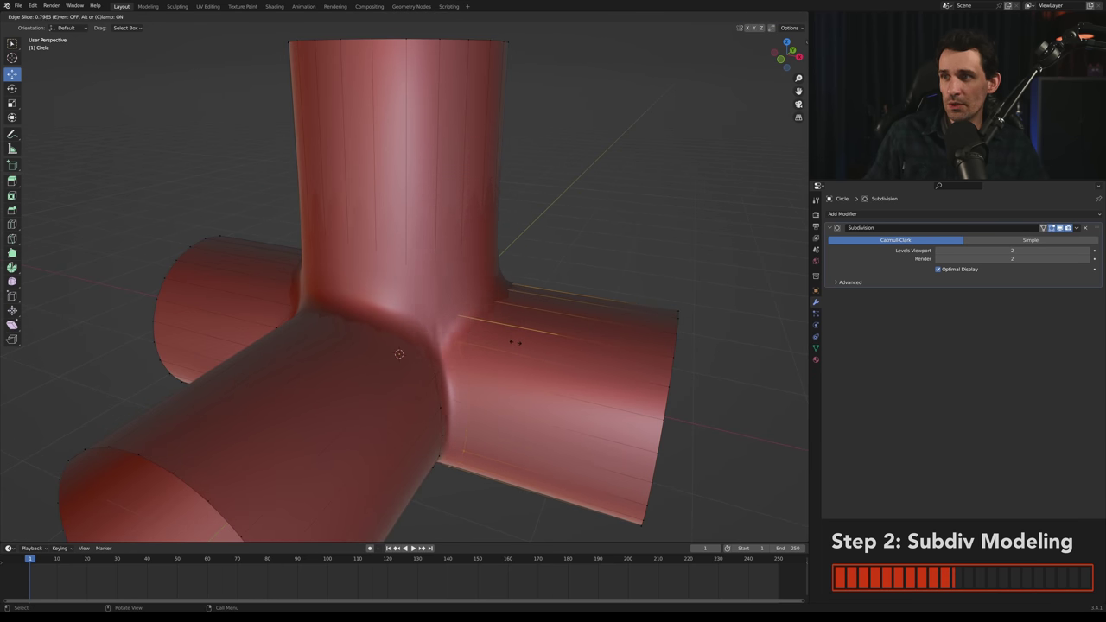
left_click(471, 340)
key("g")
key("x")
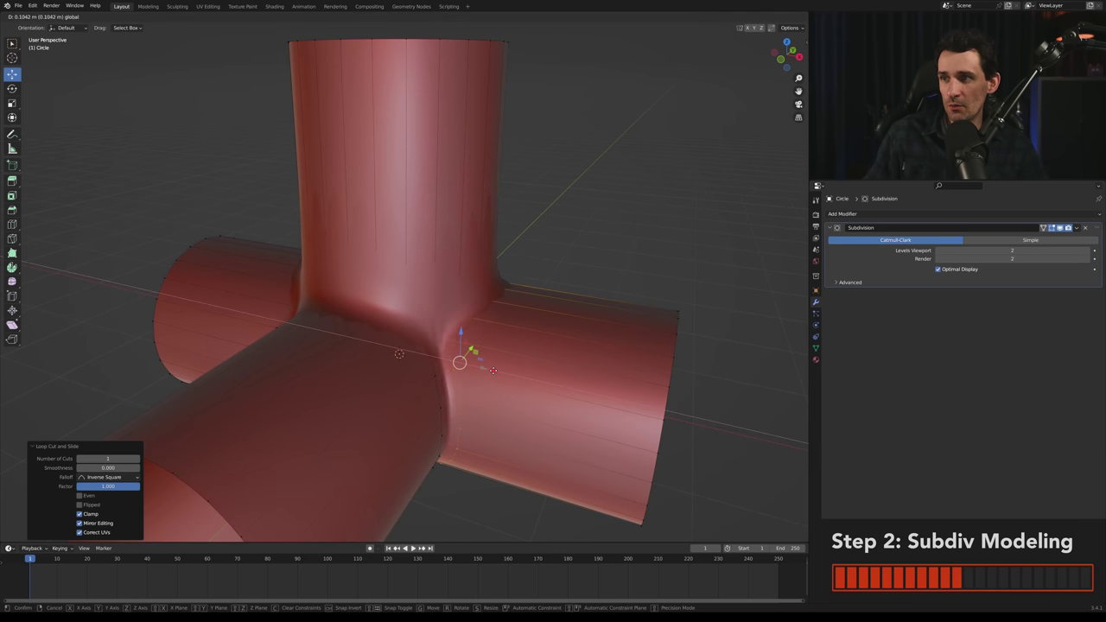
left_click(493, 370)
- Move the same loop about 0.03 m further out along X
scroll(594, 372, "up", 1)
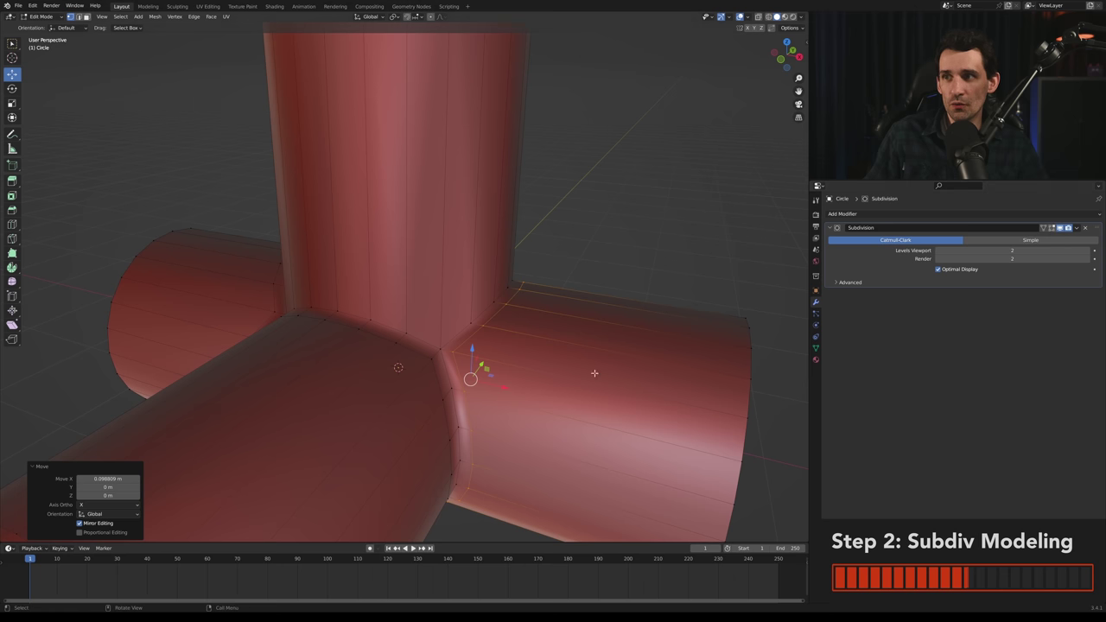
key("g")
key("x")
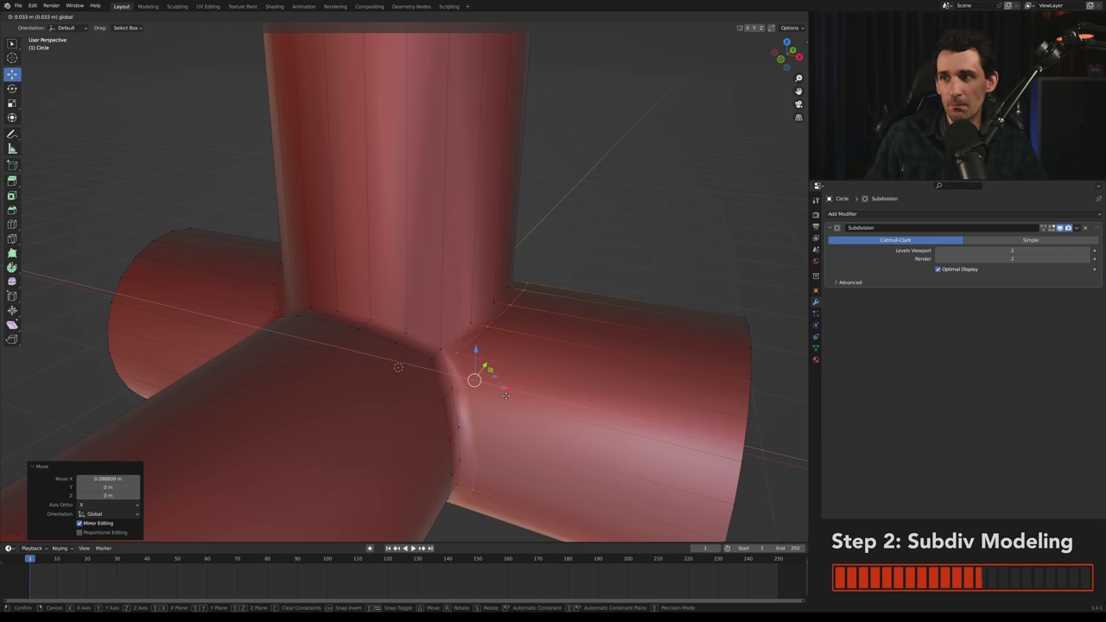
left_click(506, 396)
- Add an edge loop around the vertical branch at the junction and move it about 0.14 m up along Z
scroll(582, 353, "down", 4)
middle_click_drag(582, 352, 562, 361)
scroll(452, 293, "up", 3)
key("alt+a")
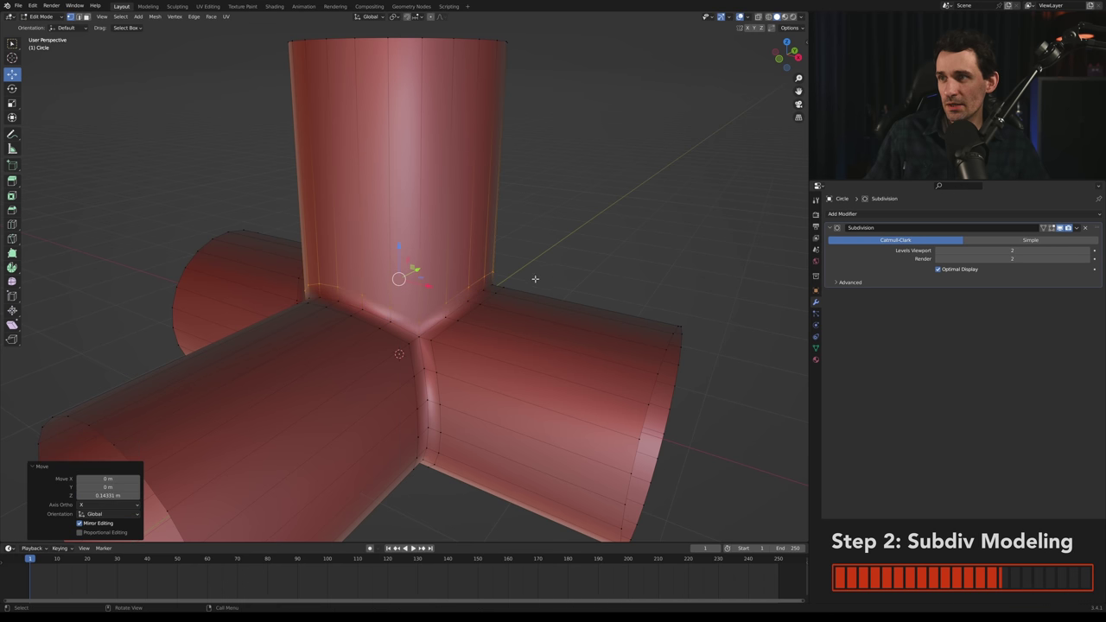
- Examine the smoothed joint and the underside of its junction in Object Mode
middle_click_drag(399, 253, 414, 340)
key("Tab")
key("alt+a")
scroll(490, 332, "down", 2)
middle_click_drag(484, 333, 588, 253)
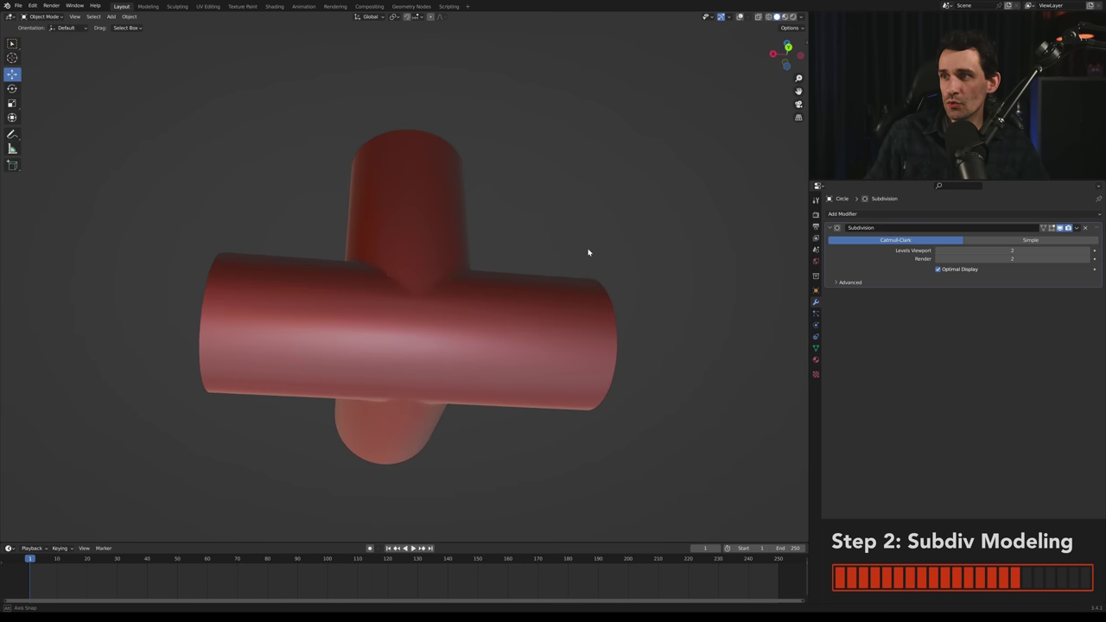
middle_click_drag(413, 392, 408, 358)
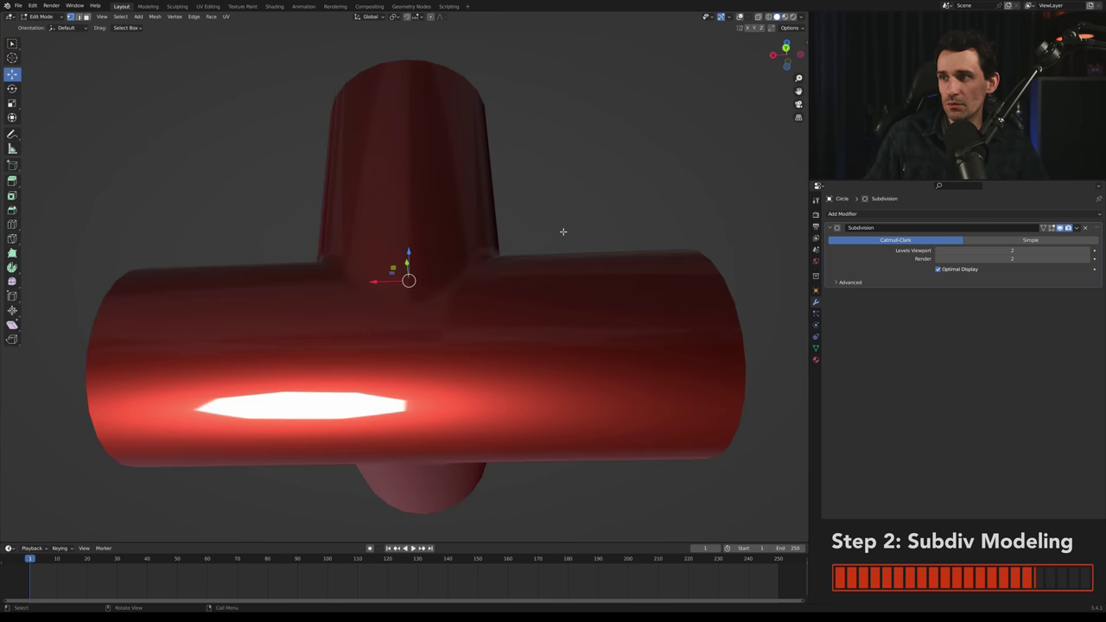
- Show the viewport overlays again and knife-cut supporting edges alongside the centre line on the joint's underside
left_click(739, 17)
middle_click_drag(501, 259, 452, 302)
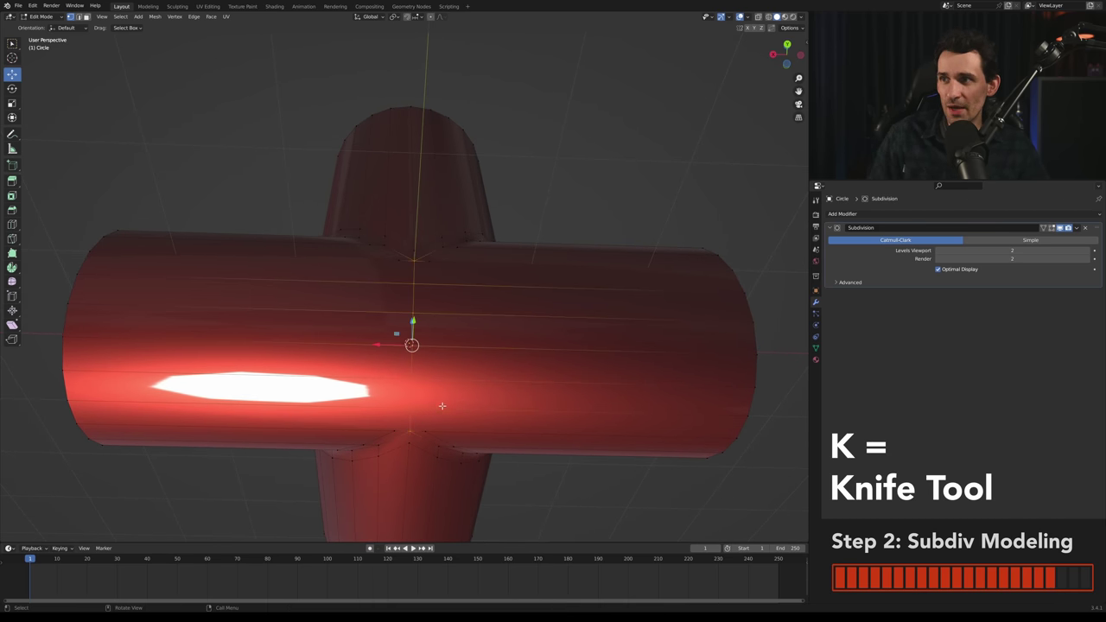
middle_click_drag(442, 406, 431, 387)
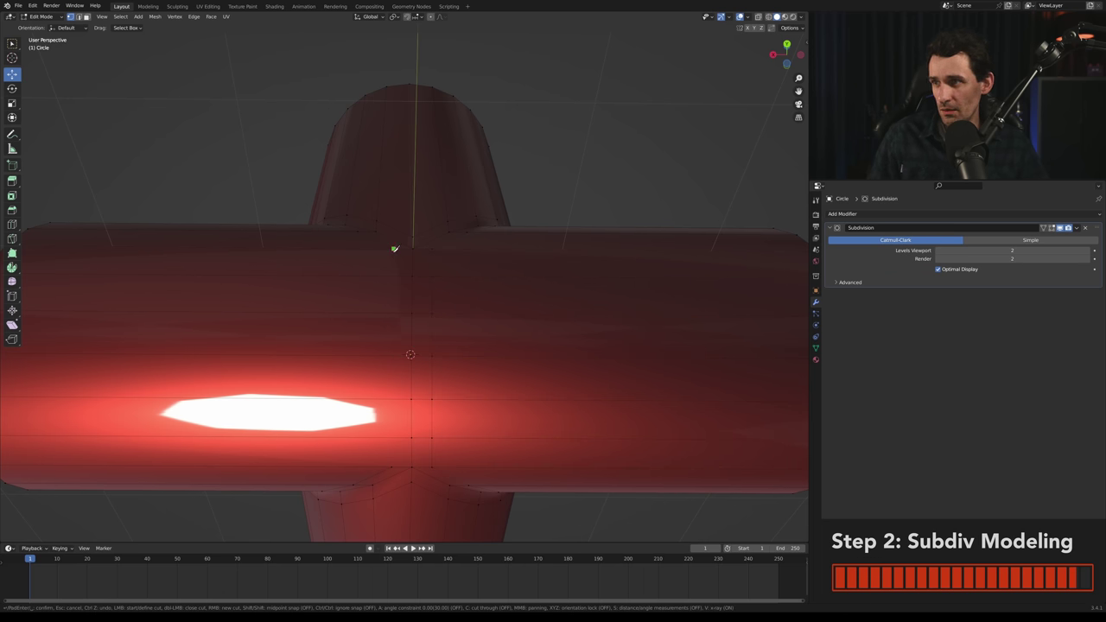
scroll(390, 466, "down", 4)
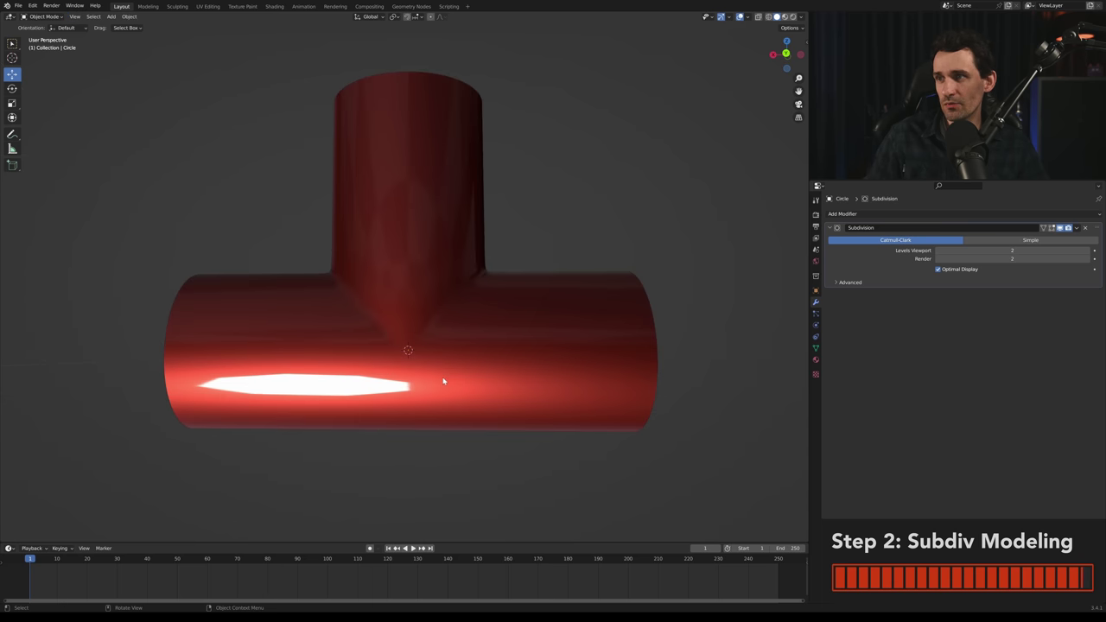
- Solidify all faces of the pipe joint with a thickness of -0.3 m
middle_click_drag(443, 381, 366, 453)
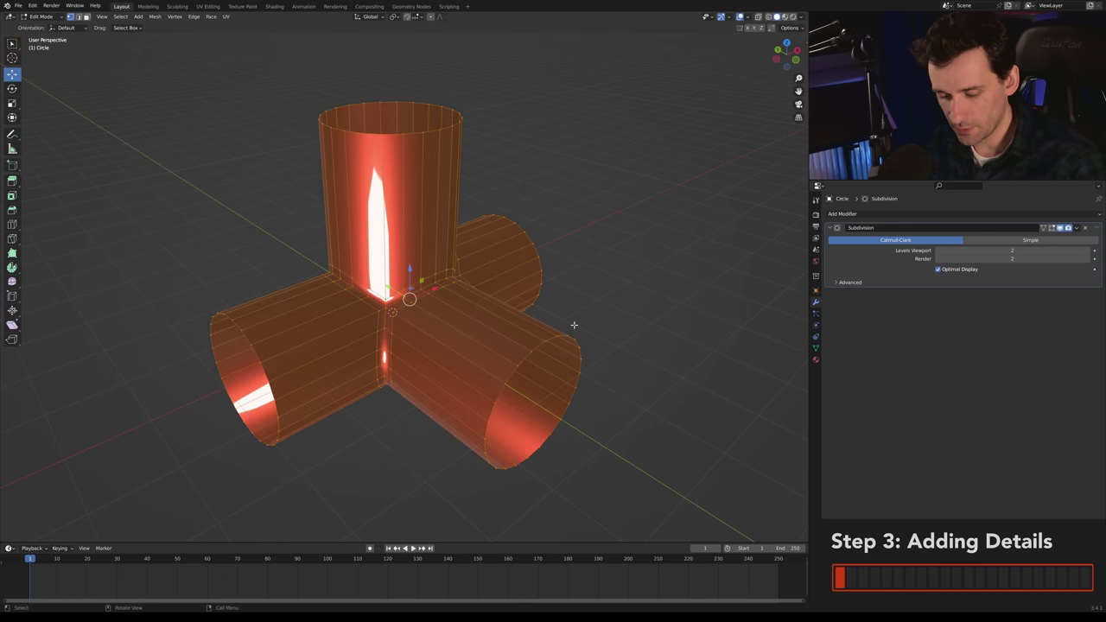
key("ctrl+f")
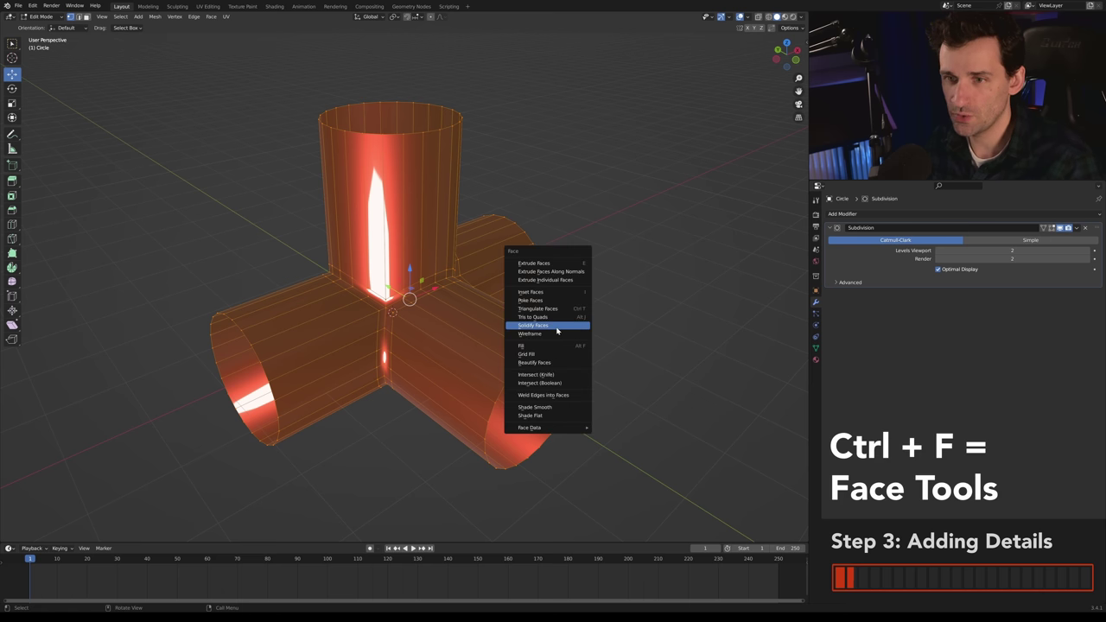
left_click(528, 328)
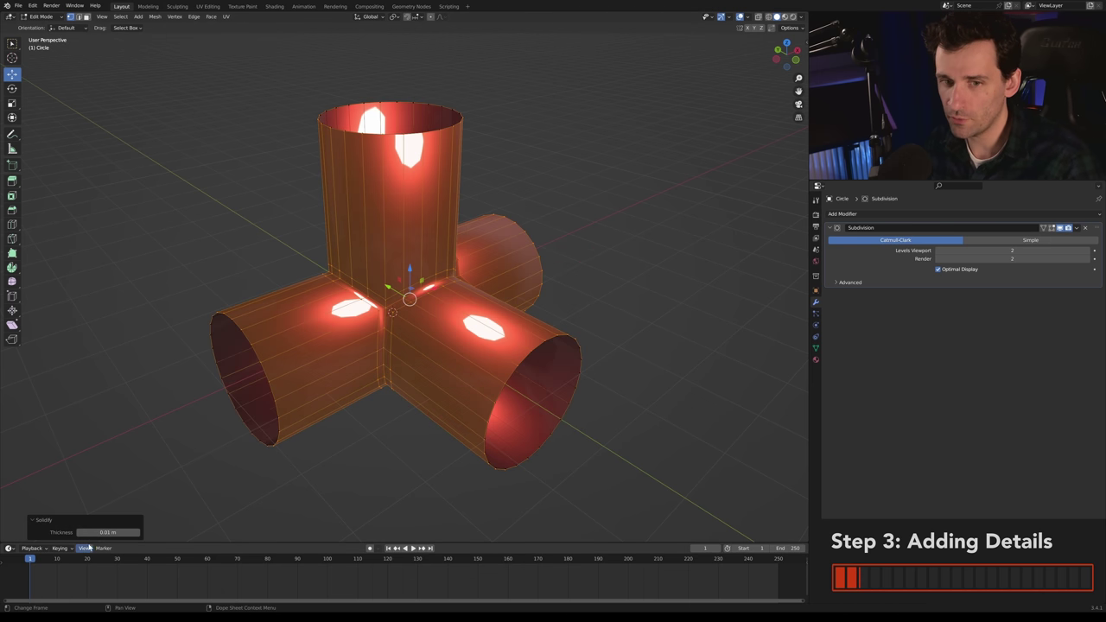
left_click_drag(96, 533, 83, 532)
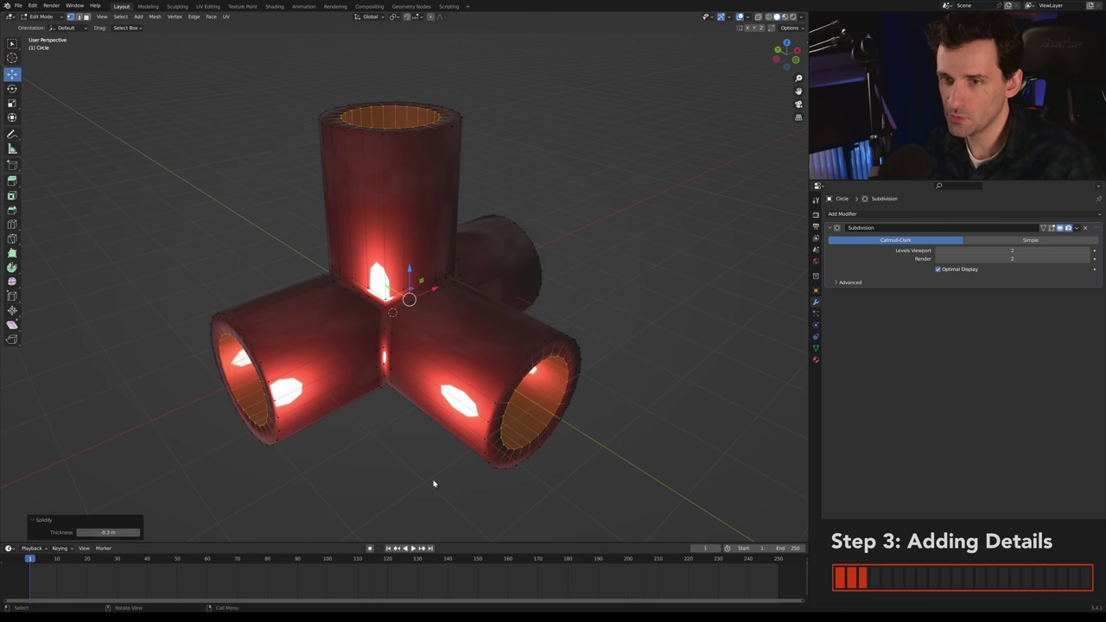
- Add an edge loop at the open rim of the Y-axis branch and move it about 0.19 m along Y
middle_click_drag(503, 415, 558, 372, "shift")
key("Tab")
scroll(557, 372, "up", 2)
left_click(561, 237)
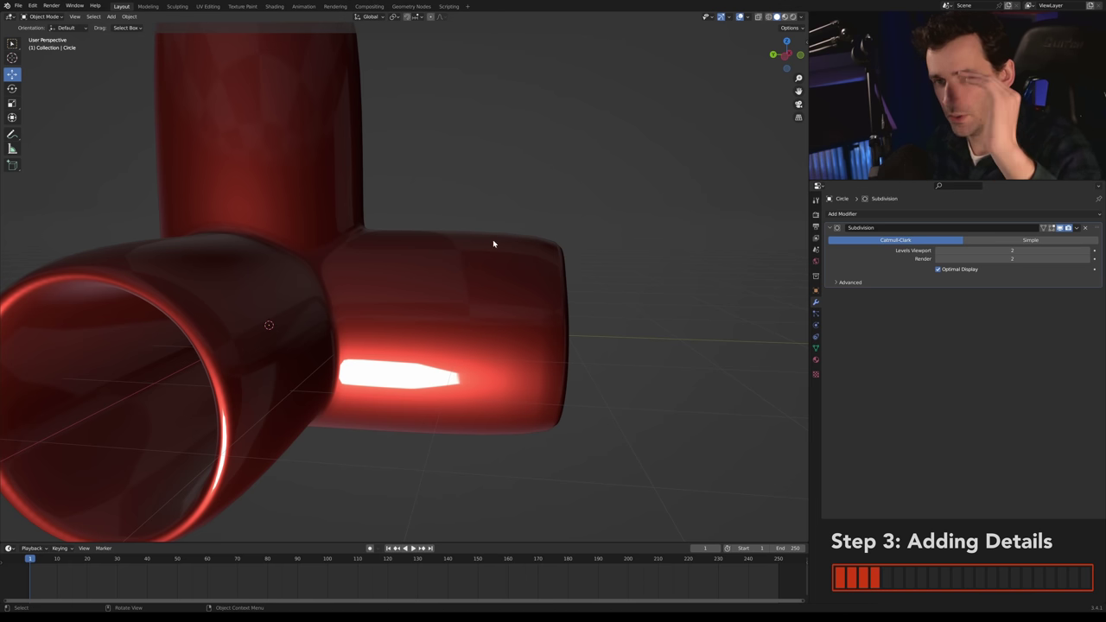
key("Tab")
key("alt+a")
middle_click_drag(510, 251, 479, 290)
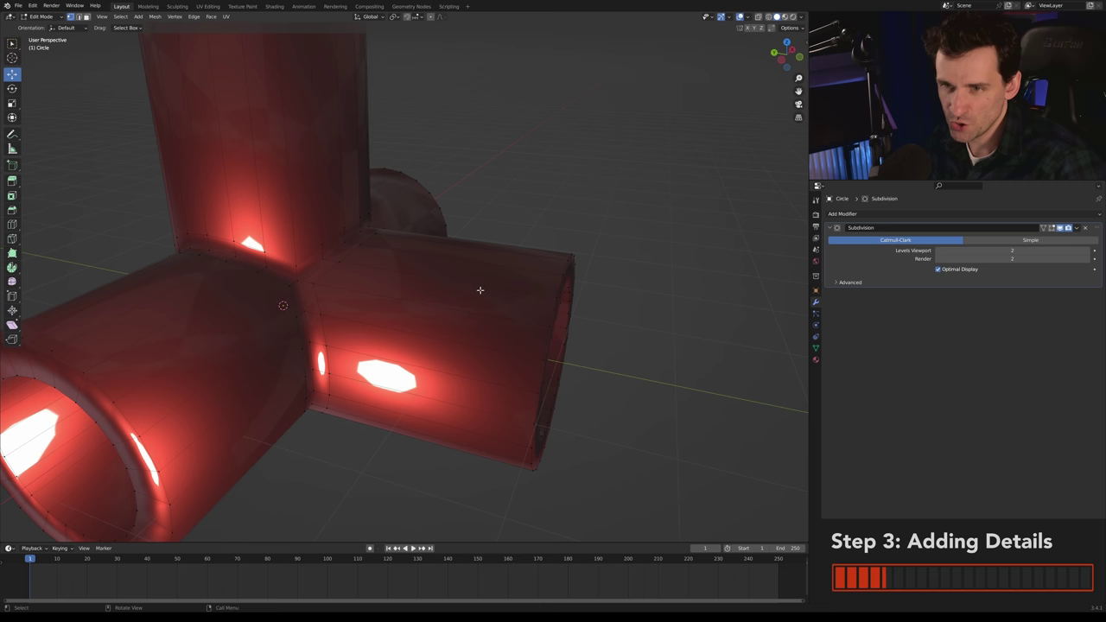
left_click(445, 280)
left_click(553, 353)
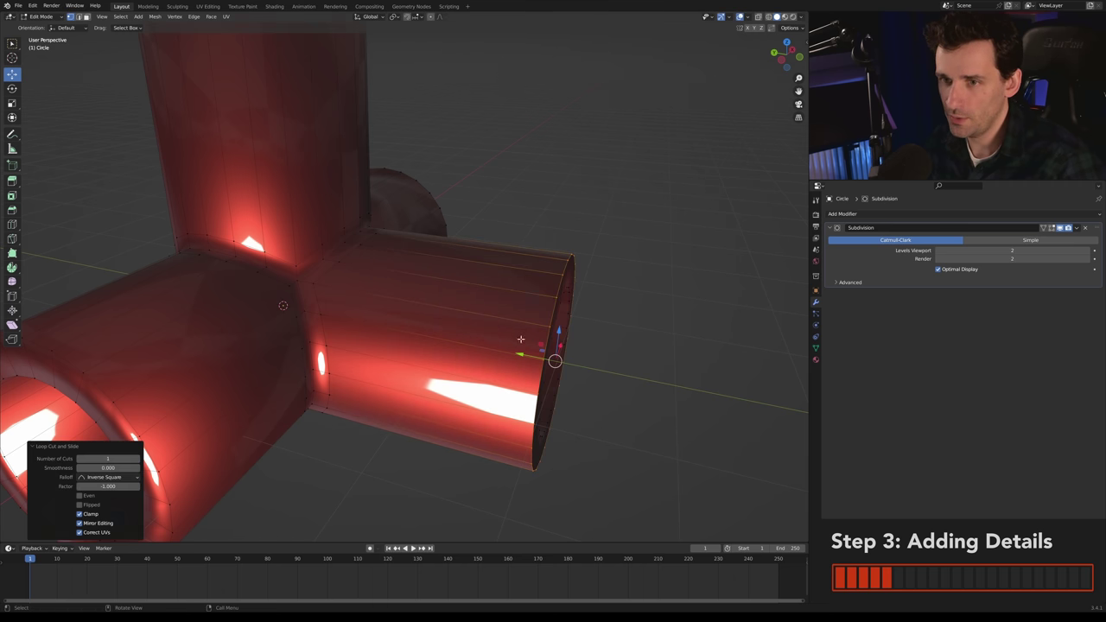
key("g")
key("y")
left_click(503, 351)
- Add an edge loop on the inner wall of the same opening and shift it along the Y axis
middle_click_drag(503, 351, 449, 370)
key("ctrl+r")
left_click(544, 380)
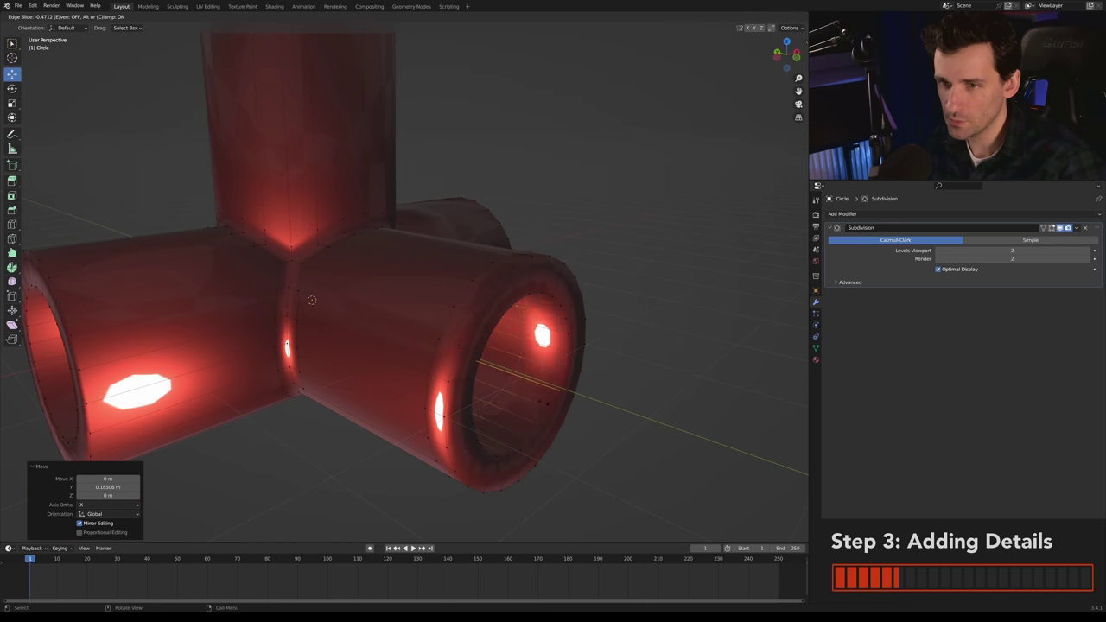
left_click(589, 424)
left_click_drag(502, 367, 487, 361)
middle_click_drag(437, 294, 474, 311)
- Undo the rim edge loops and the Solidify operation on the pipe joint
key("ctrl+z")
key("ctrl+z")
key("ctrl+z")
key("ctrl+z")
key("ctrl+z")
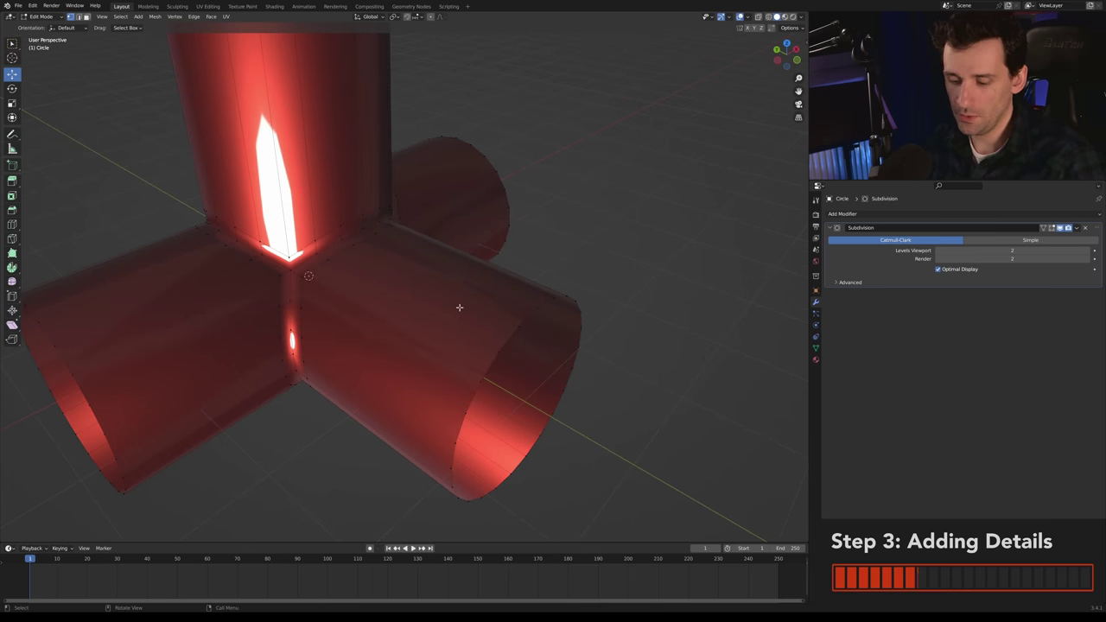
key("ctrl+f")
key("Escape")
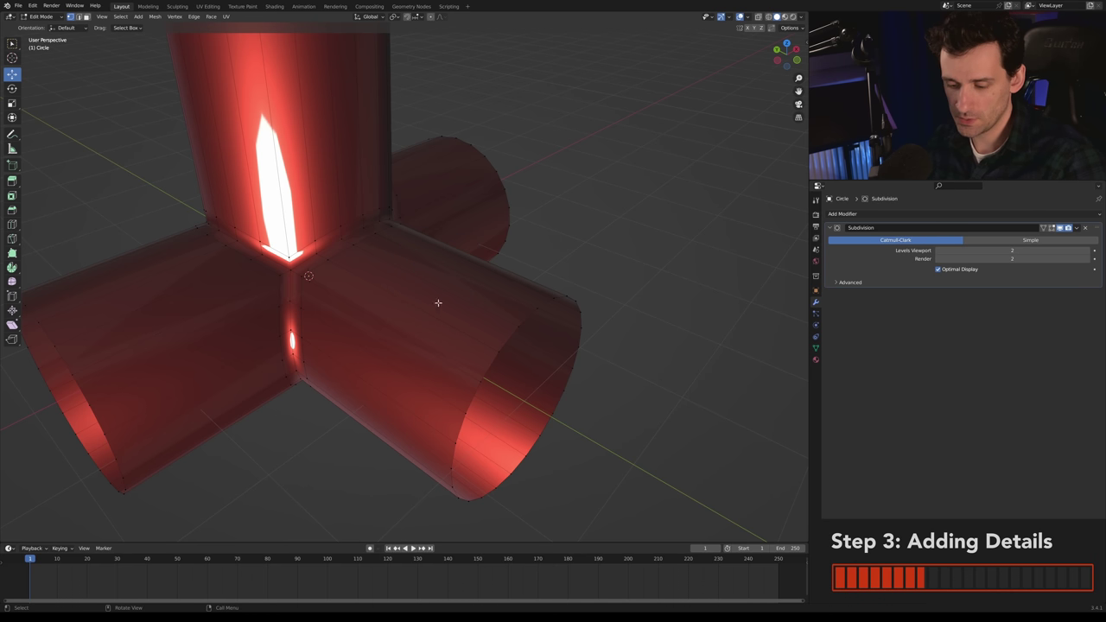
- Add an edge loop around the single-walled Y-axis branch and place it just inside the open rim
key("ctrl+r")
left_click(439, 304)
left_click(485, 376)
left_click_drag(494, 386, 474, 375)
- Insert extra edge loops at the Y-axis branch's rim and delete the surplus loop, leaving supporting loops near the end
middle_click_drag(478, 377, 545, 304)
scroll(545, 303, "up", 3)
key("ctrl+r")
scroll(545, 303, "up", 1)
left_click(546, 304)
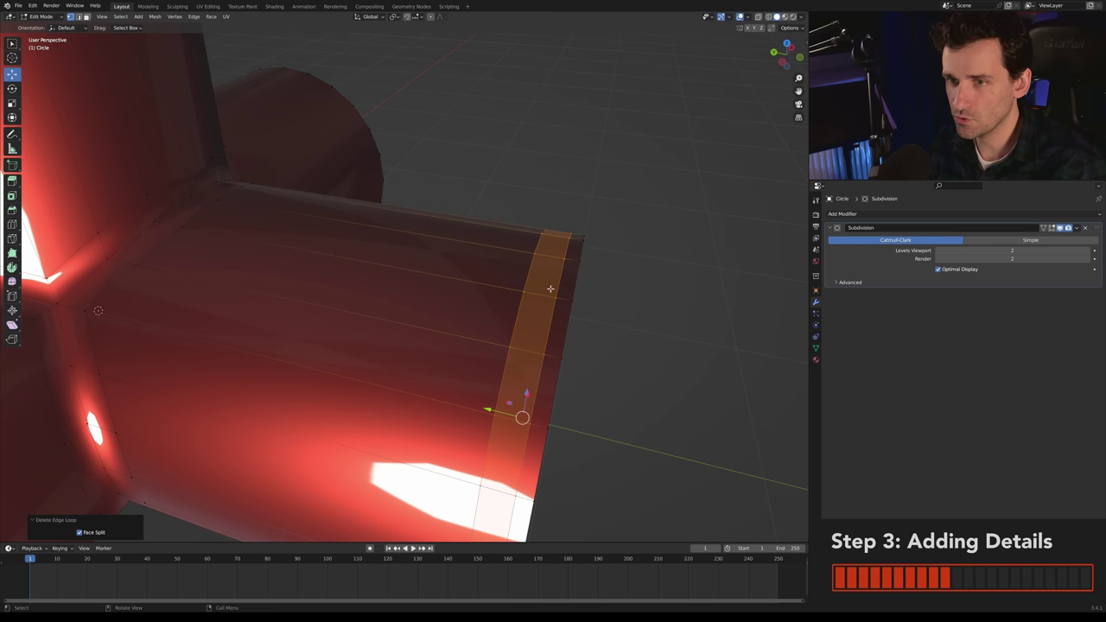
key("alt+a")
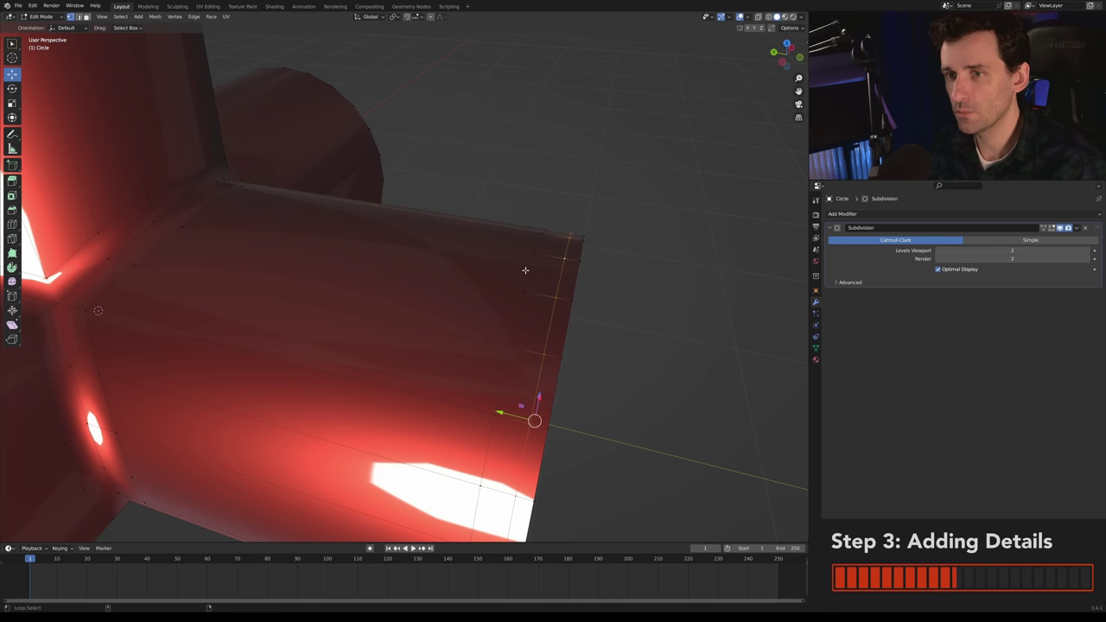
left_click(526, 271, "alt+shift")
middle_click_drag(525, 270, 535, 364)
key("alt+a")
- Add matching supporting edge loops near the open rims of the other branches
scroll(429, 314, "down", 2)
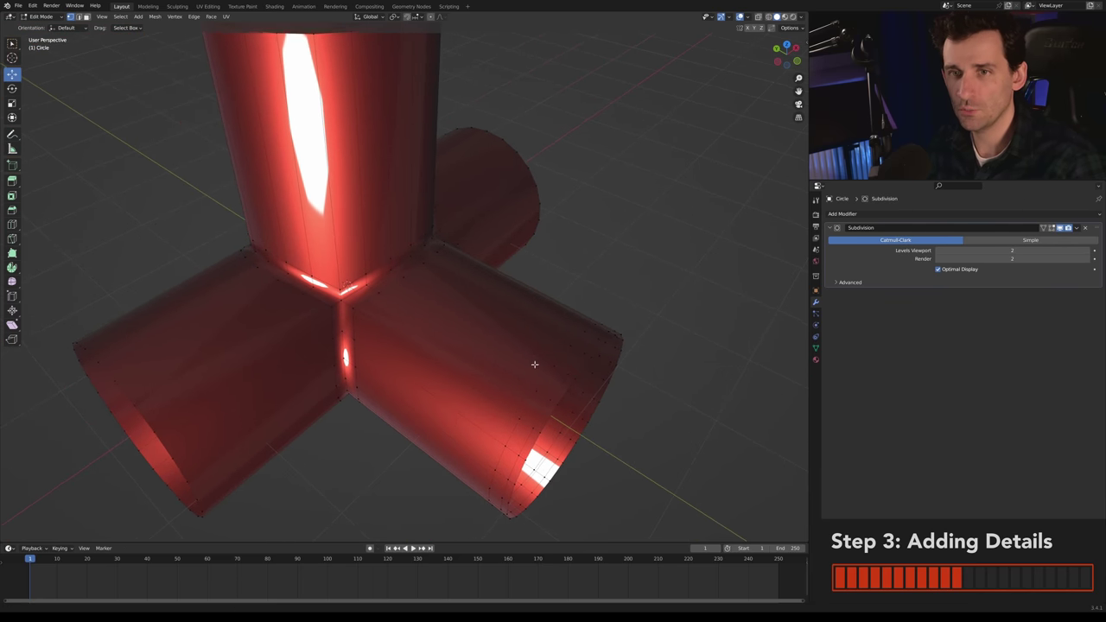
scroll(455, 301, "down", 2)
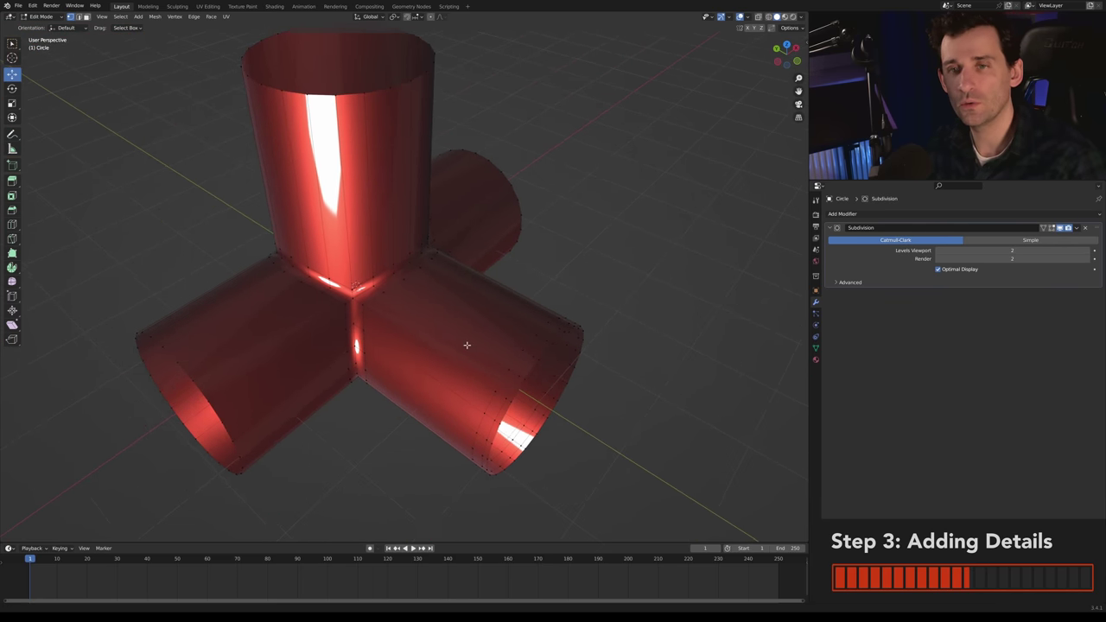
middle_click_drag(419, 295, 437, 323)
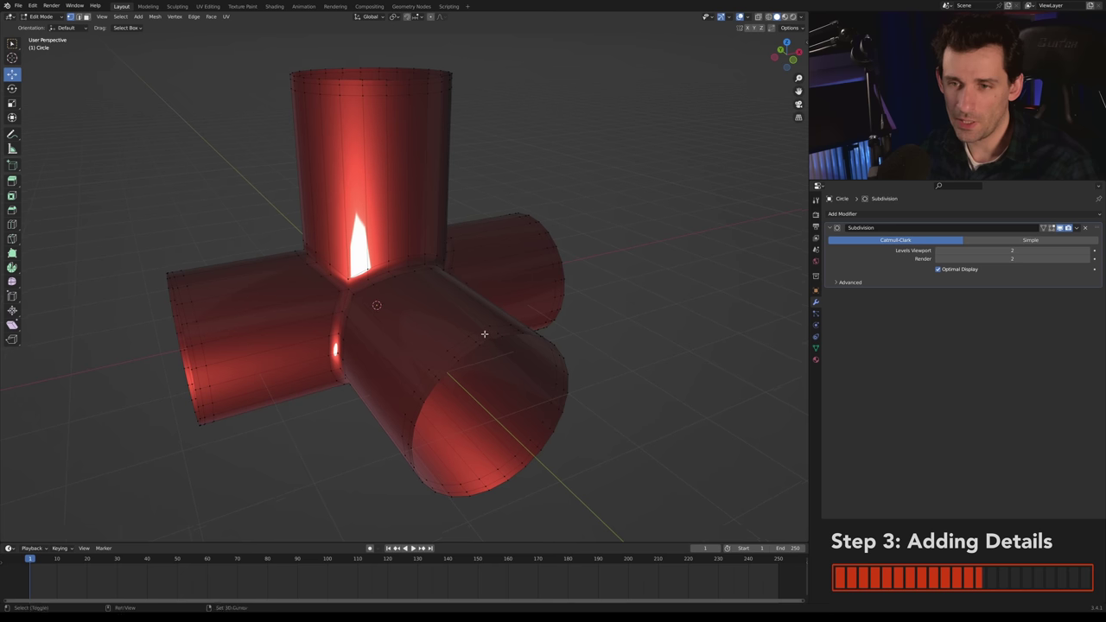
- Solidify all faces of the pipe joint to give its walls an inward thickness
key("Tab")
key("ctrl+f")
left_click(483, 357)
middle_click_drag(484, 358, 474, 379)
left_click_drag(117, 532, 89, 532)
middle_click_drag(404, 460, 388, 420)
scroll(380, 422, "up", 2)
key("alt+a")
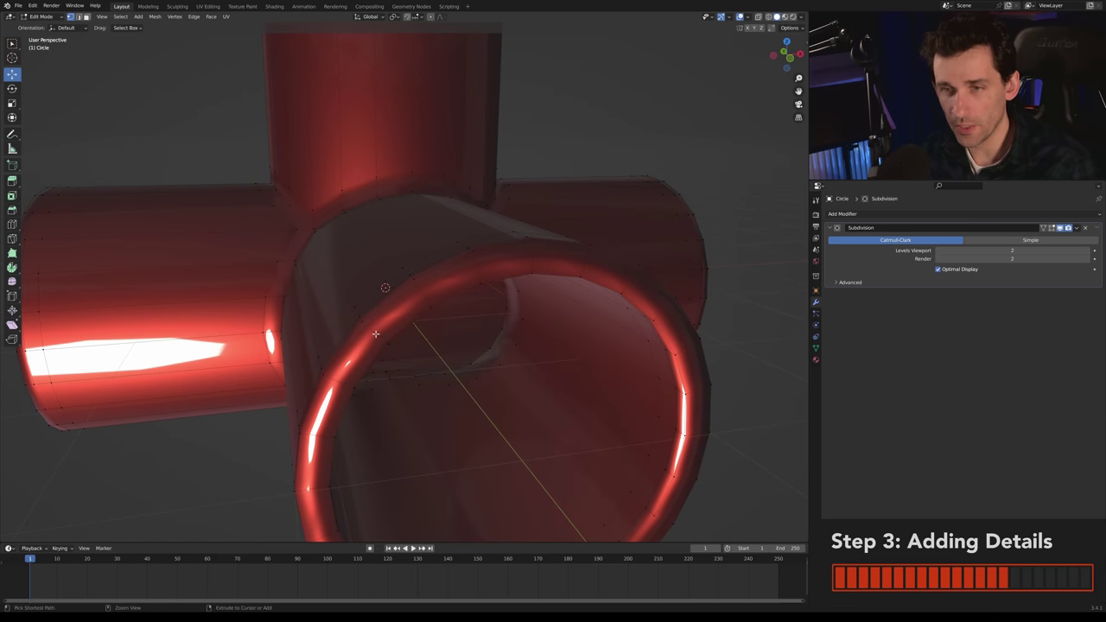
- Add three centred edge loops on the front opening's rim face and delete the middle loop
key("ctrl+r")
scroll(375, 334, "up", 2)
left_click(375, 333)
right_click(375, 334)
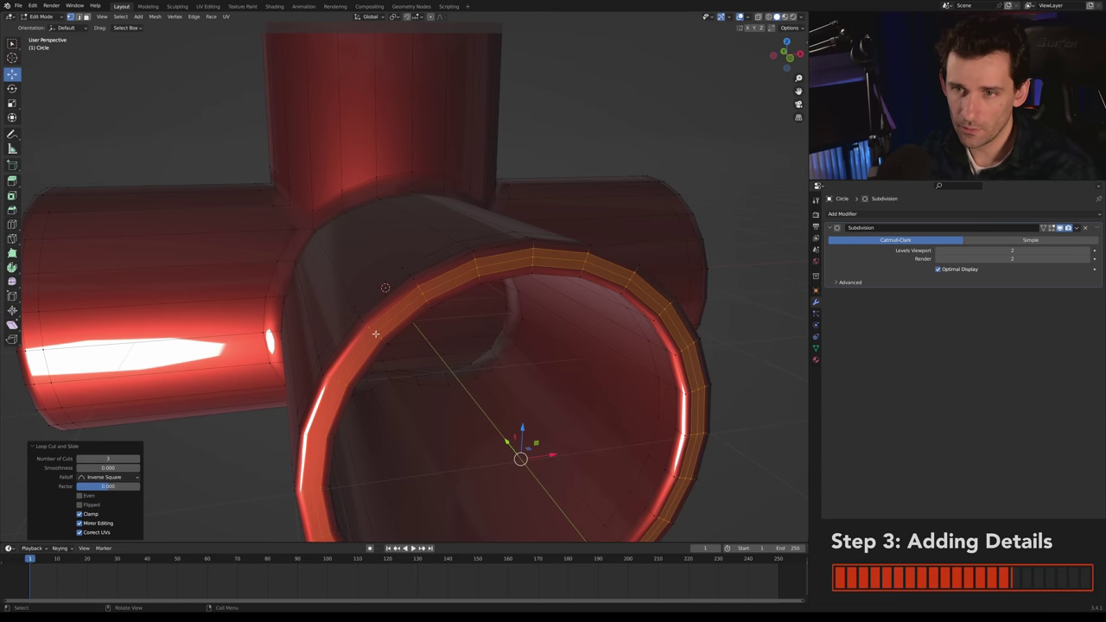
key("alt+a")
left_click(443, 282, "alt")
key("x")
left_click(444, 285)
key("alt+a")
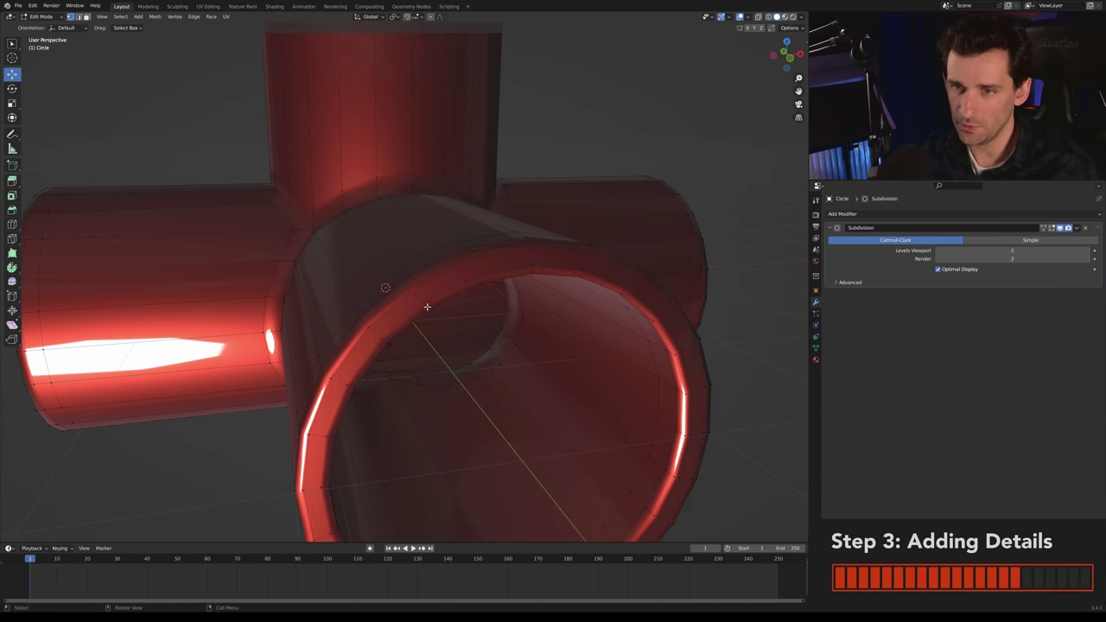
- Examine the smoothed rims and junction of the thickened pipe in Object Mode
scroll(426, 307, "down", 2)
middle_click_drag(427, 307, 326, 351)
scroll(326, 351, "up", 2)
key("Tab")
key("alt+a")
middle_click_drag(112, 337, 267, 296, "shift")
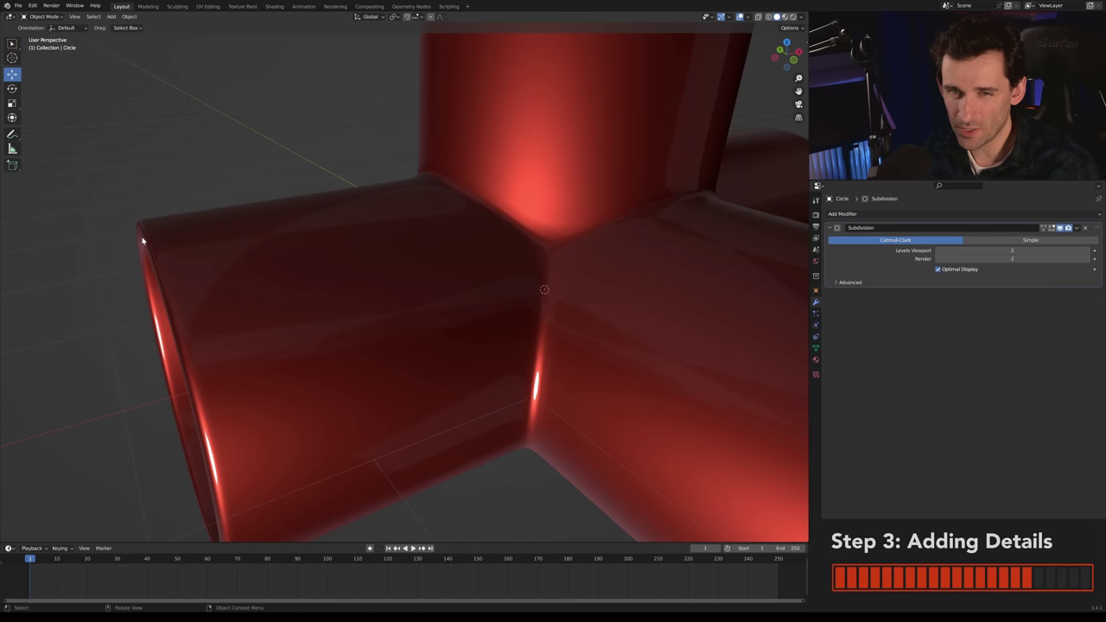
- Add centred edge loops around the rim face of the pipe opening and delete the surplus edge loop
middle_click_drag(197, 259, 285, 274)
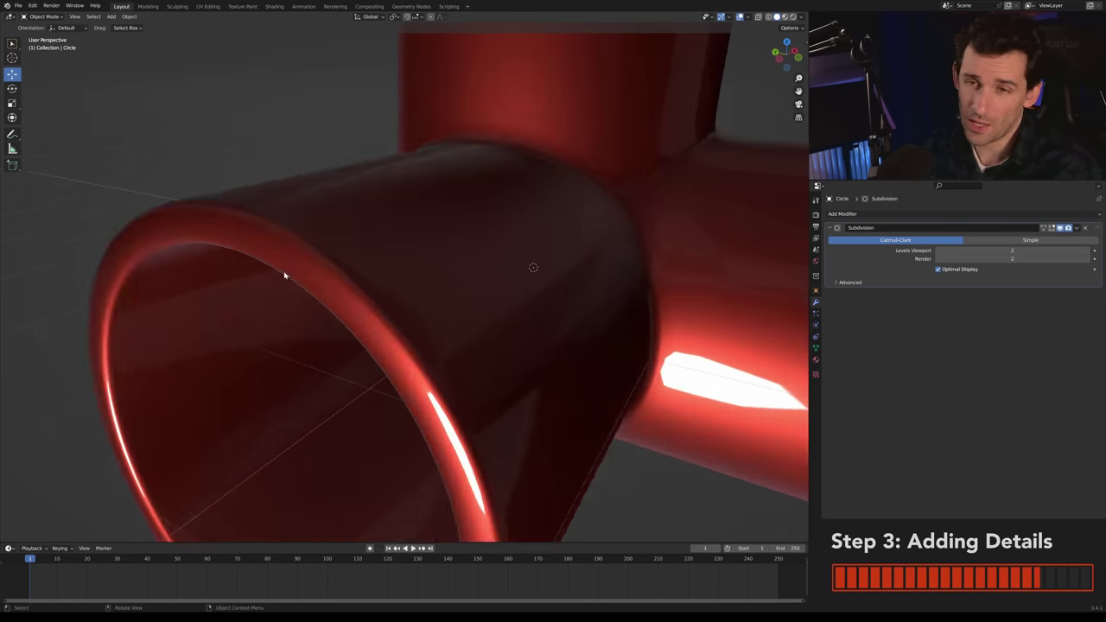
key("Tab")
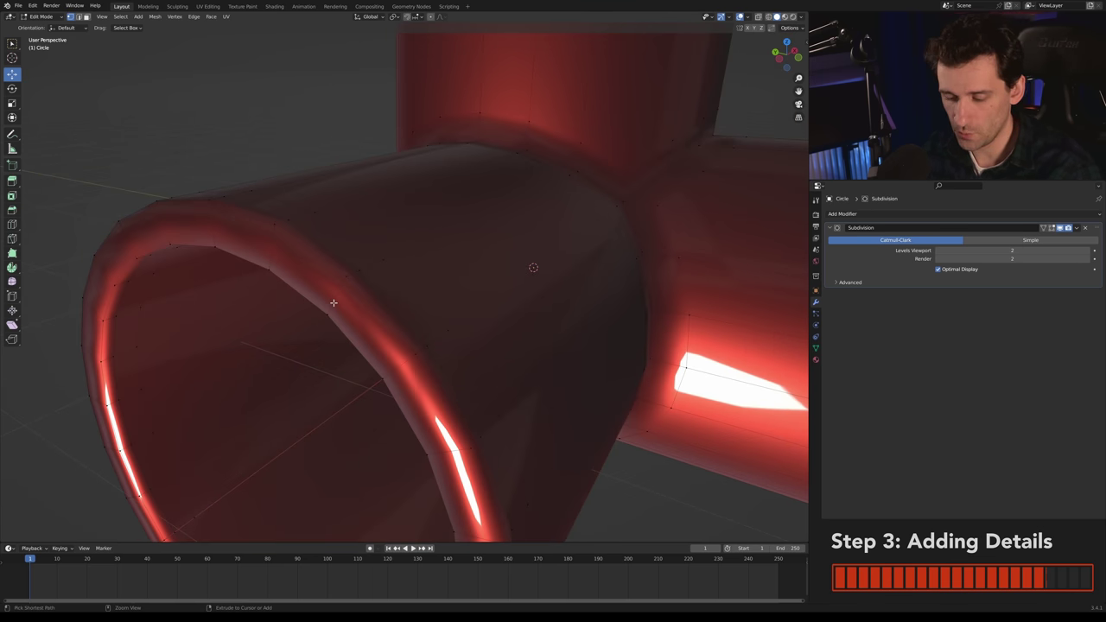
key("ctrl+r")
scroll(334, 302, "up", 1)
left_click(333, 302)
right_click(336, 302)
key("x")
key("g")
- Examine the smoothed rim and the inner walls through the opening of the pipe joint
scroll(355, 308, "down", 1)
middle_click_drag(355, 308, 368, 289)
key("alt+a")
middle_click_drag(340, 247, 386, 279)
key("Tab")
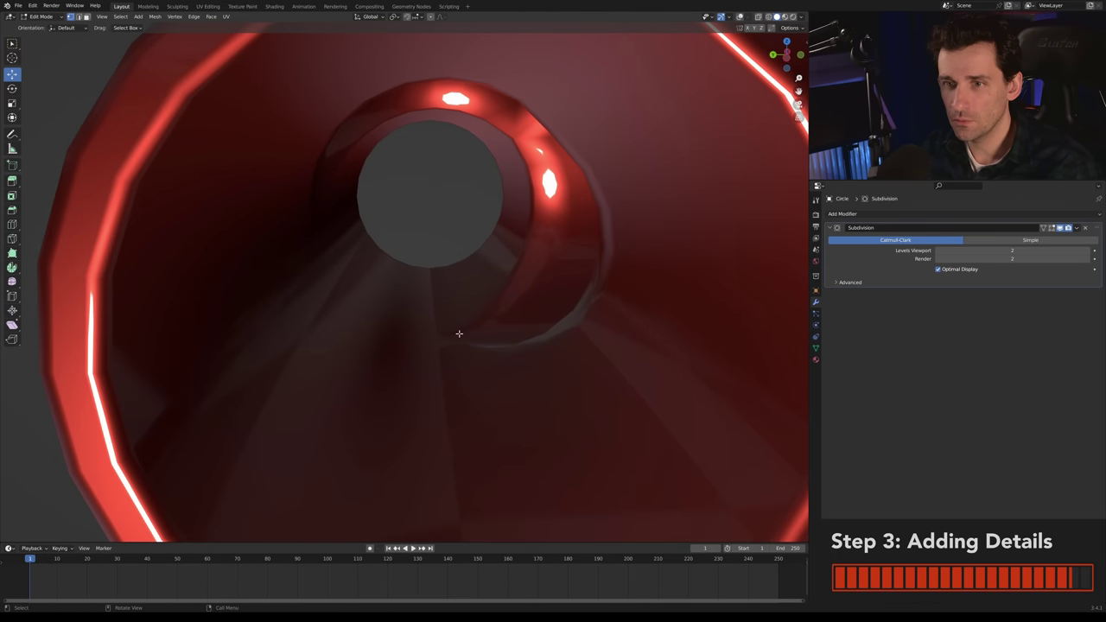
key("KP_Decimal")
scroll(499, 251, "down", 3)
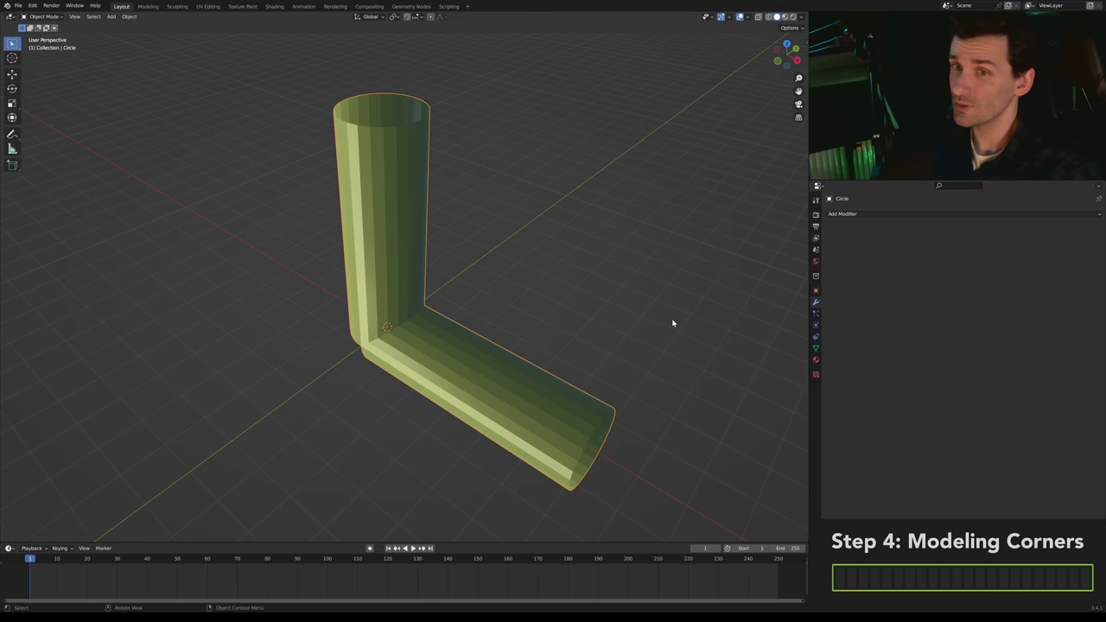
- Hide the two outer tube sections of the corner pipe and delete the faces of the remaining overlapping pieces
key("Tab")
middle_click_drag(538, 313, 559, 329)
key("h")
key("a")
key("KP_Decimal")
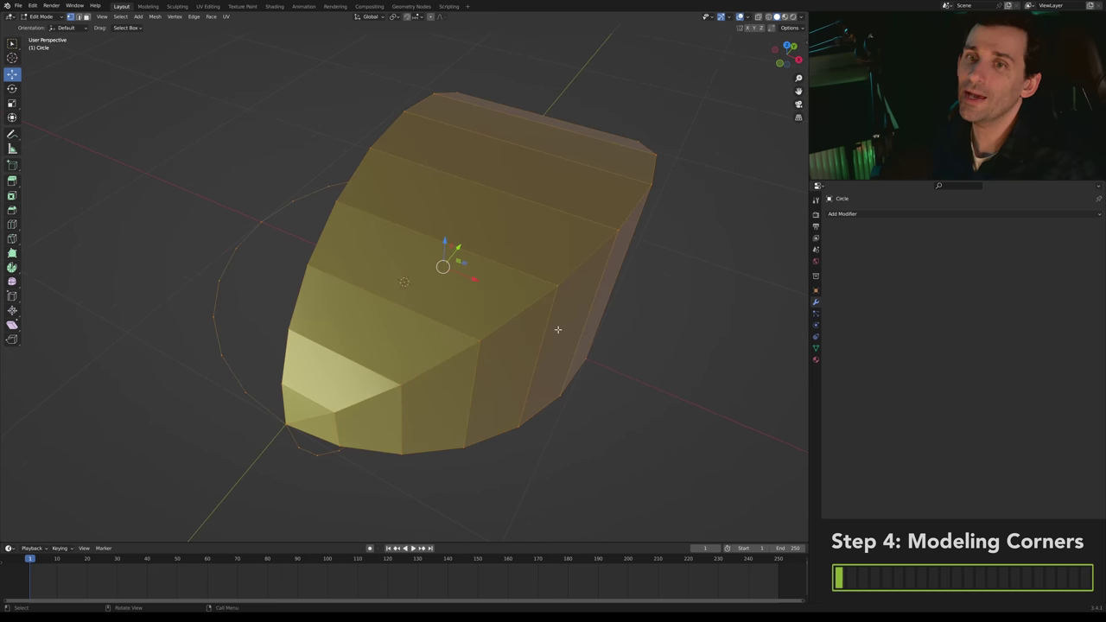
scroll(558, 328, "down", 4)
middle_click_drag(476, 257, 501, 207)
key("x")
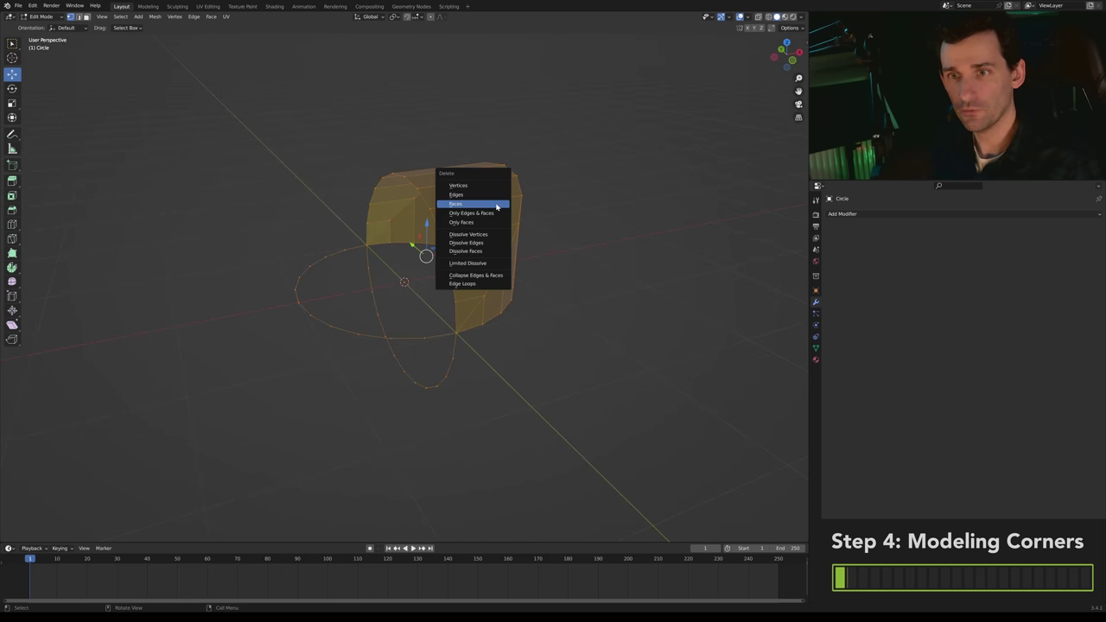
left_click(499, 204)
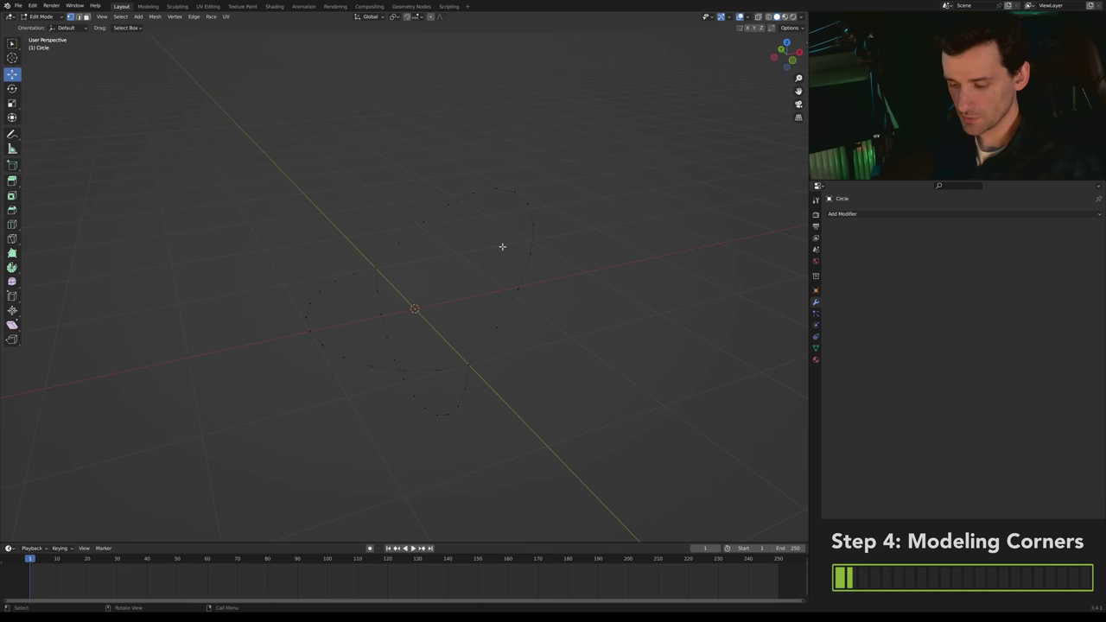
- Reveal the hidden tubes and merge the coincident vertices of the whole mesh along the corner seam
key("alt+h")
middle_click_drag(502, 247, 513, 274)
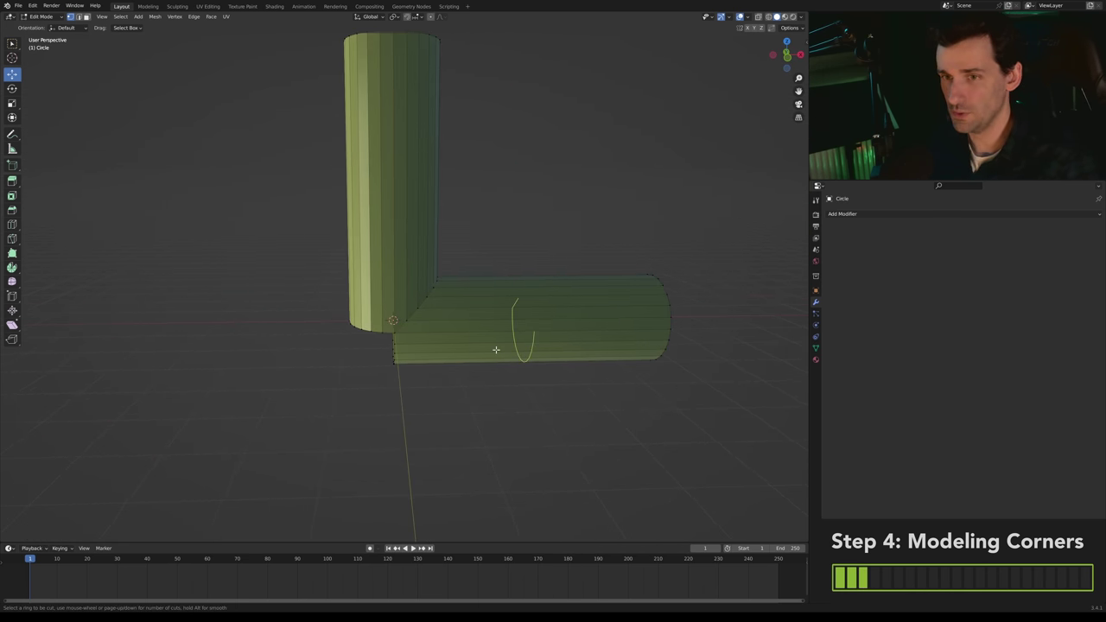
key("Escape")
middle_click_drag(496, 349, 391, 322)
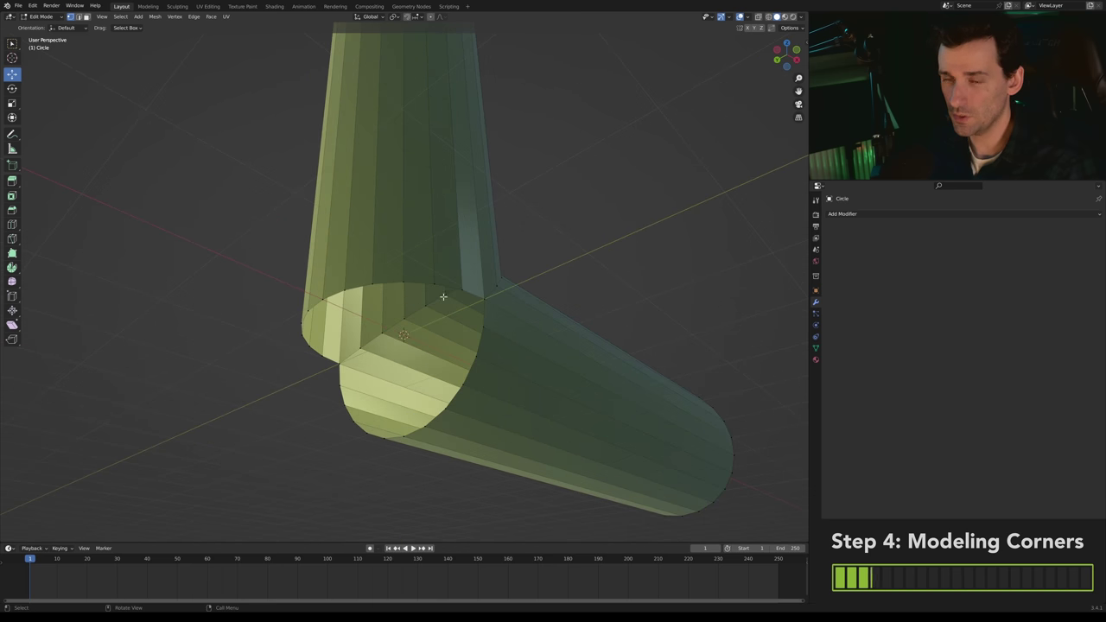
mouse_move(443, 296)
middle_mouse_down()
mouse_move(423, 302)
mouse_move(432, 284)
middle_mouse_up()
key("a")
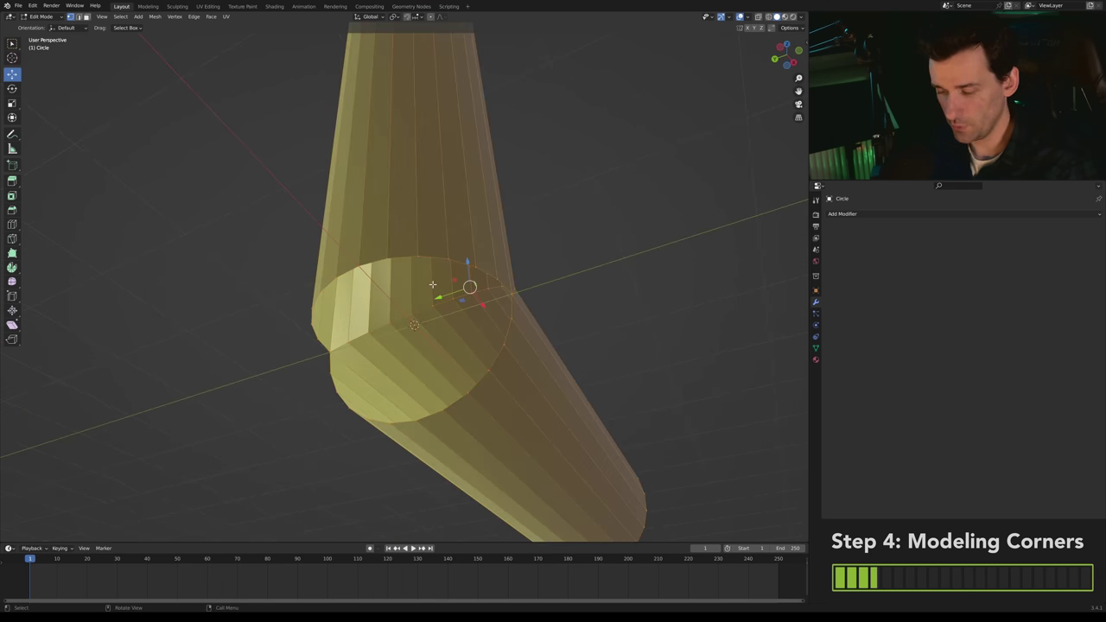
key("m")
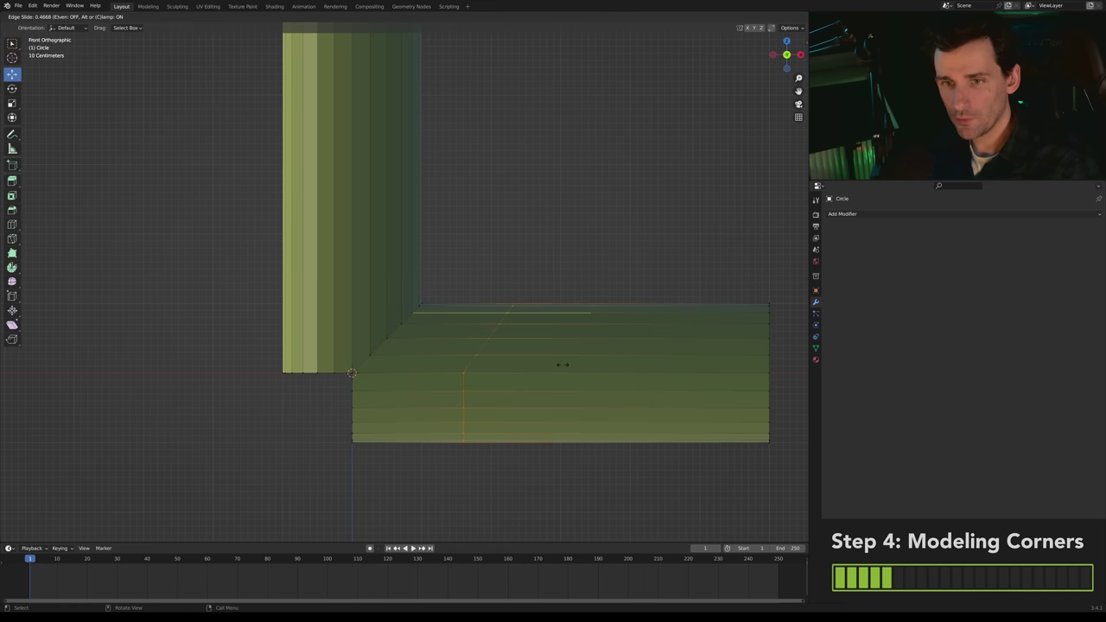
- Add an edge loop parallel to the corner seam on each tube, offsetting the vertical tube's loop upward by about 0.108 m
left_click(451, 373)
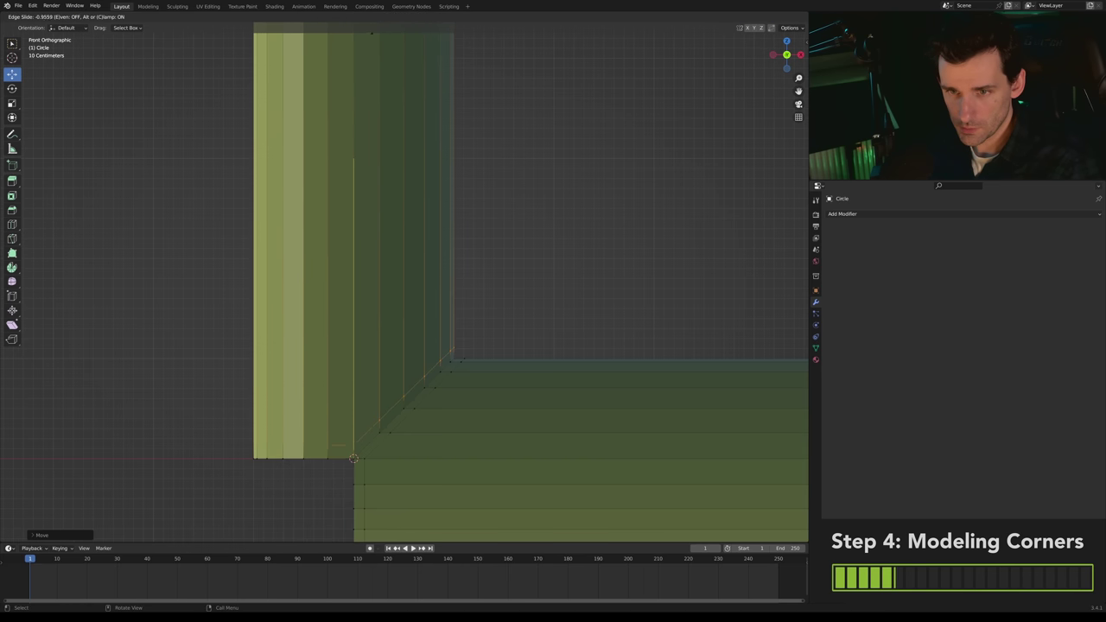
left_click(381, 73)
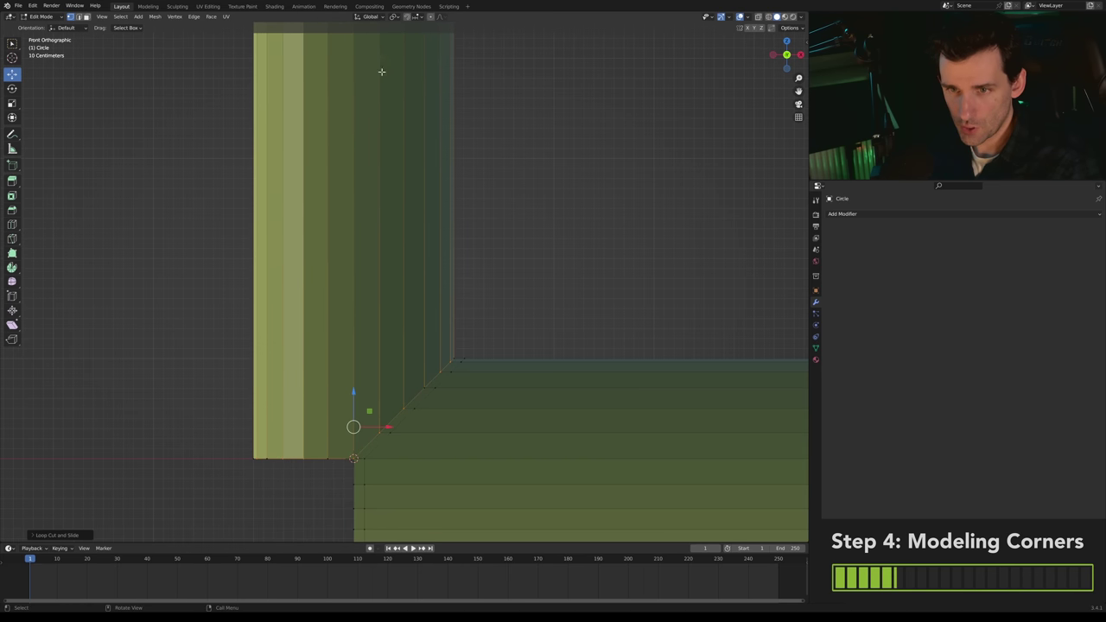
middle_click_drag(356, 279, 364, 218, "shift")
scroll(363, 218, "up", 2)
key("g")
key("x")
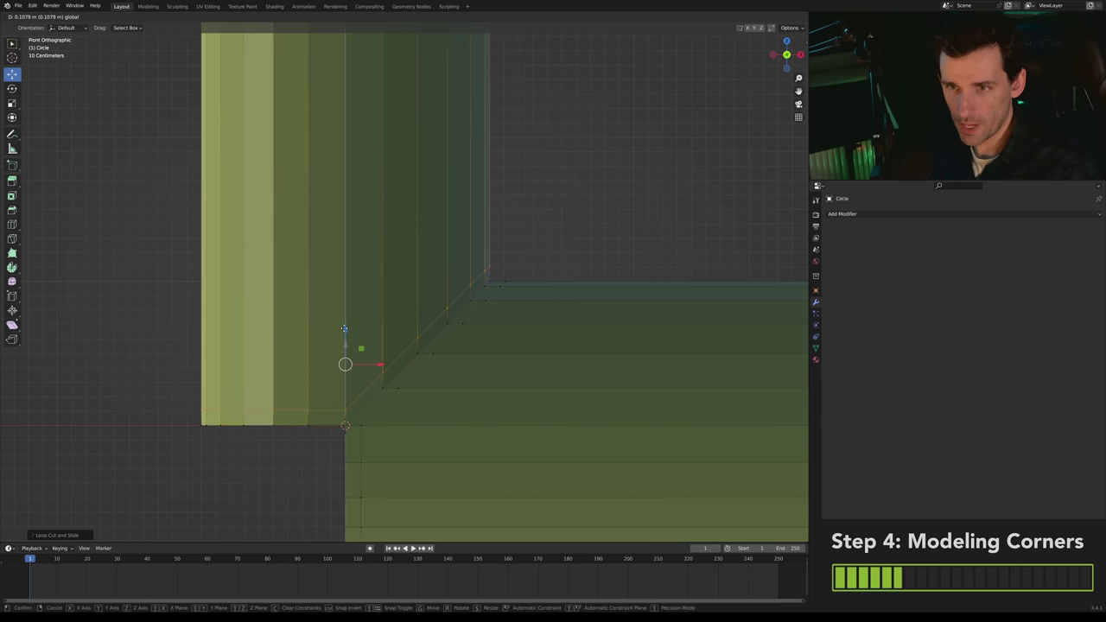
left_click(344, 328)
scroll(368, 411, "down", 4)
- Delete the rear half of the corner pipe along its centre line, selecting through it in wireframe from the top view
key("KP_7")
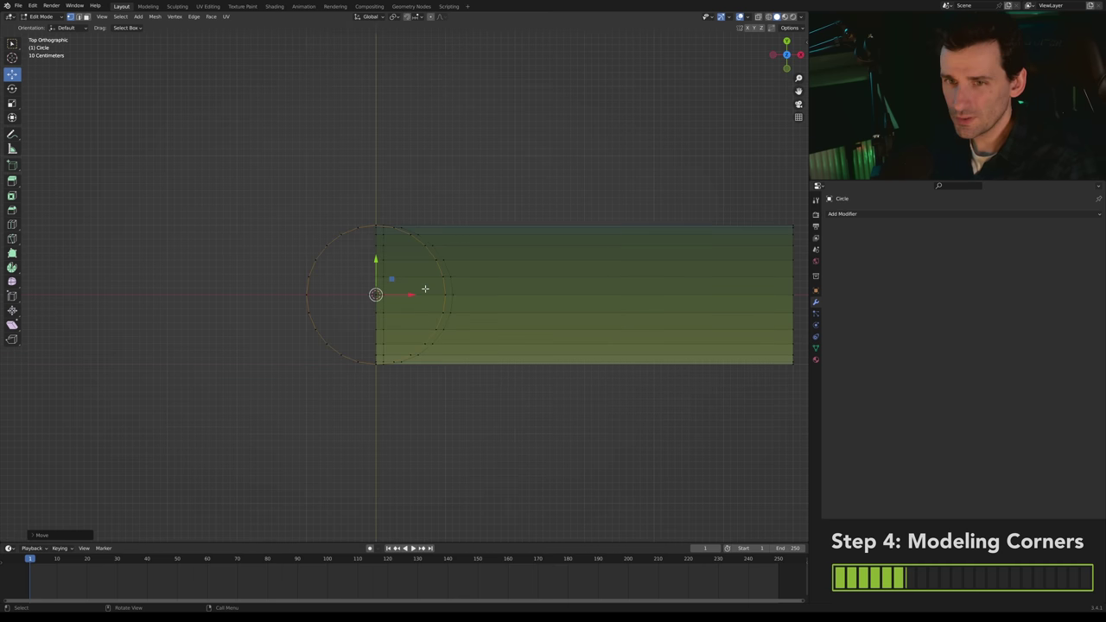
key("z")
left_click(368, 286)
middle_click_drag(482, 248, 363, 259, "shift")
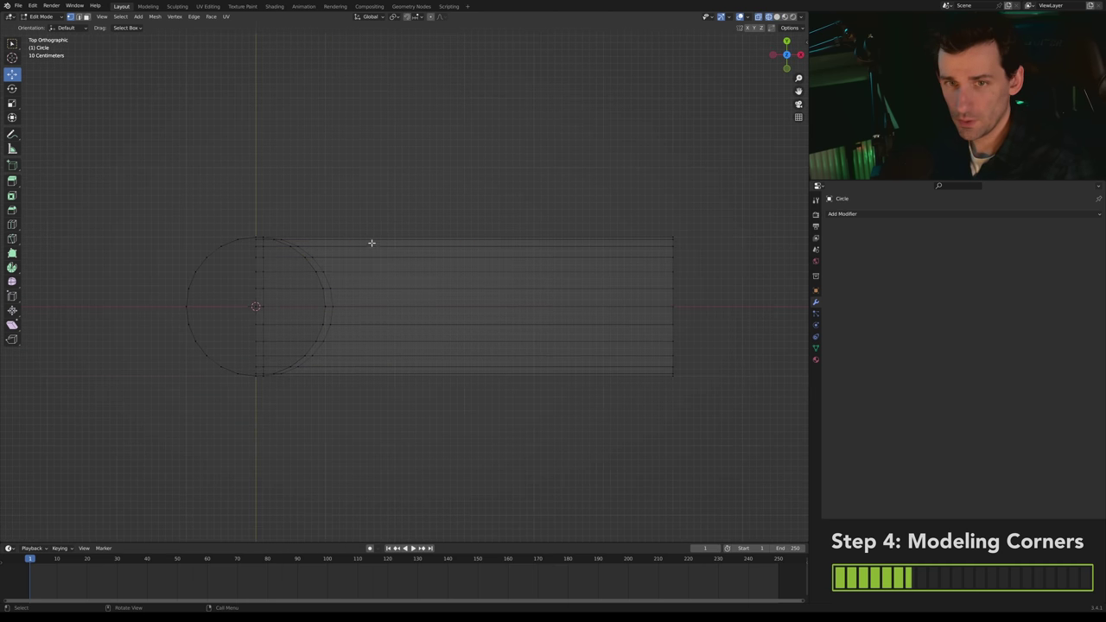
key("b")
left_click_drag(64, 137, 726, 316)
key("x")
left_click(640, 257)
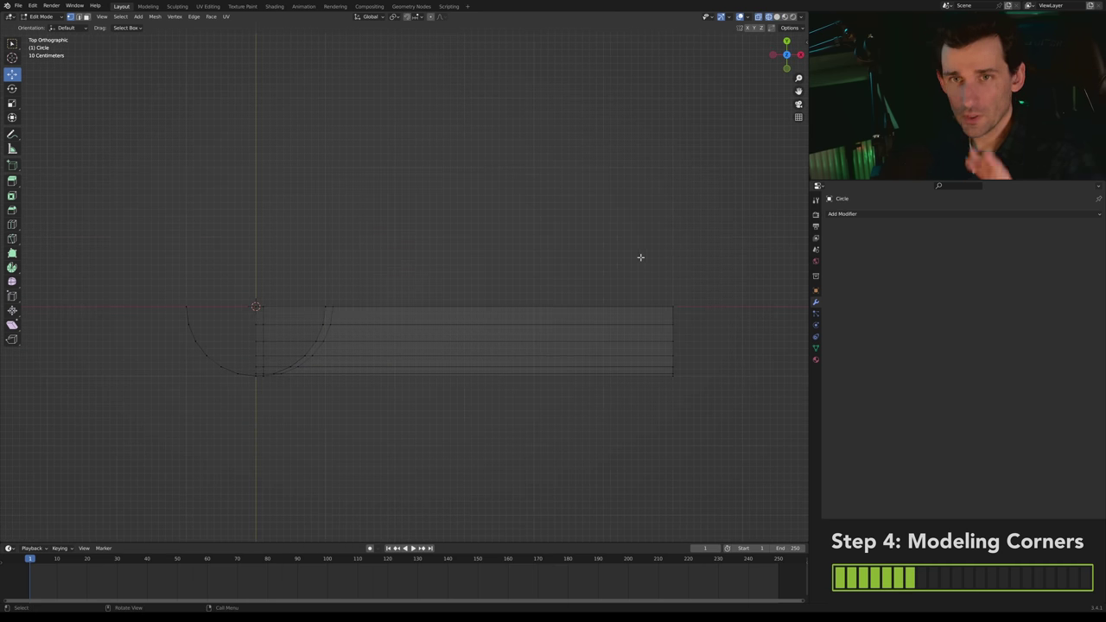
- Add a Mirror modifier to the half pipe and mirror it on the Y axis only
middle_click_drag(576, 242, 745, 279)
key("Tab")
left_click(880, 216)
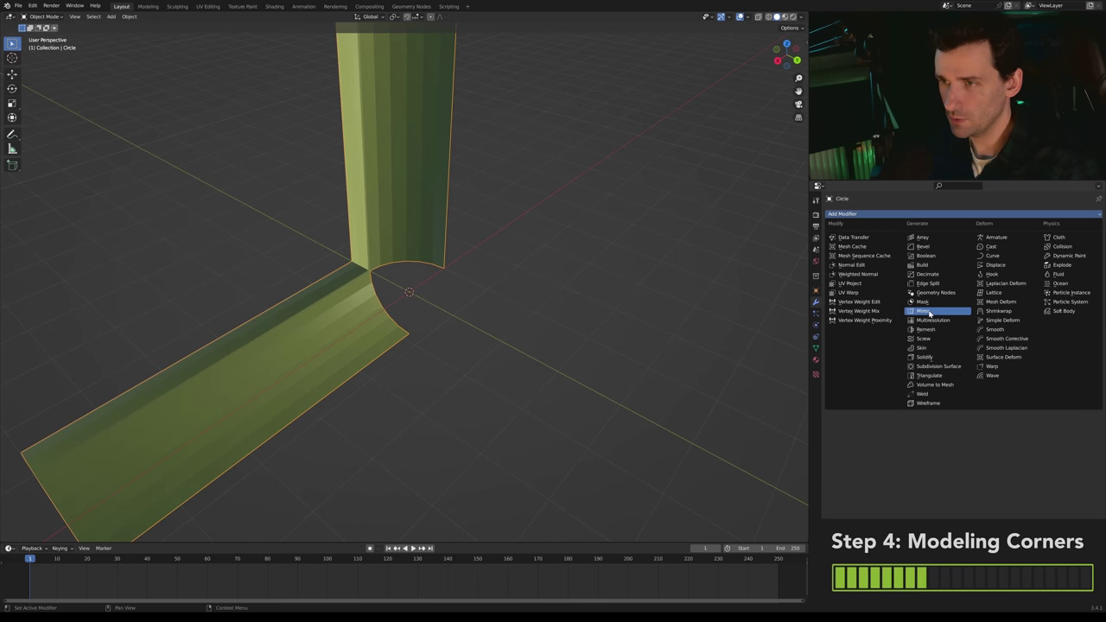
left_click(925, 311)
left_click(1004, 241)
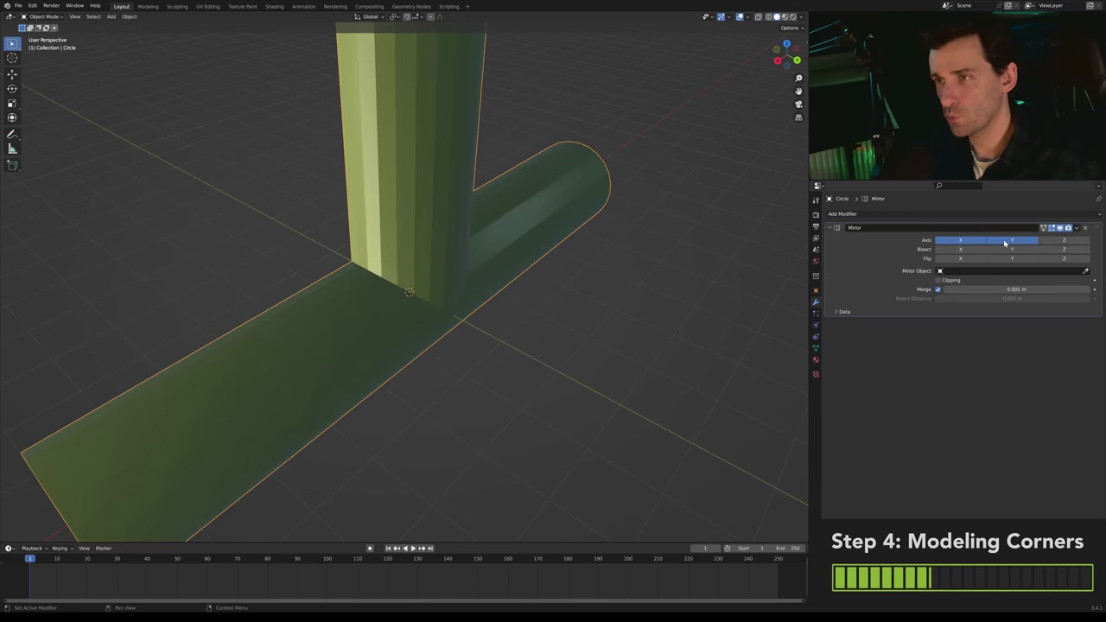
left_click(971, 243)
- Bridge the open edges of the two tubes at the outer corner, leaving out the vertex where they meet
key("KP_1")
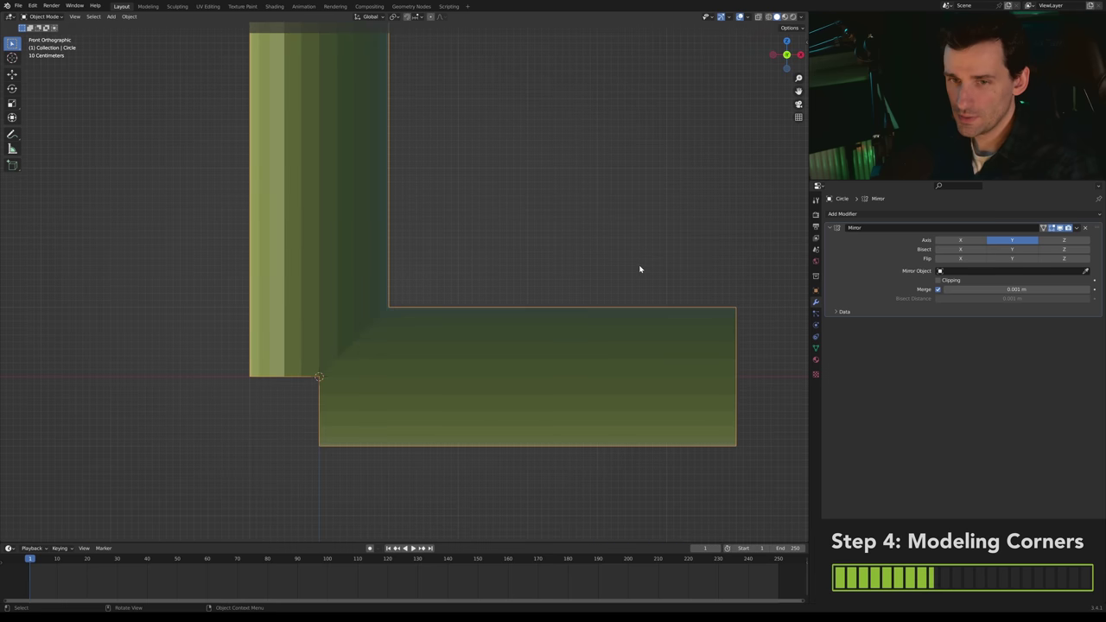
middle_click_drag(410, 293, 543, 190, "shift")
scroll(543, 189, "up", 3)
key("Tab")
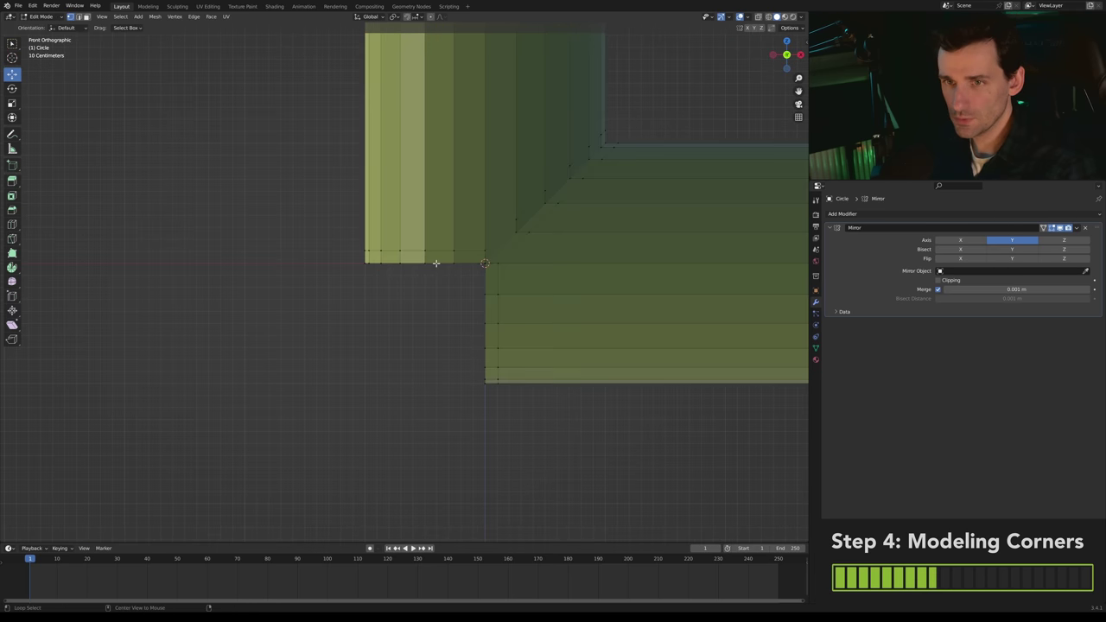
left_click(436, 262, "alt")
scroll(437, 293, "up", 2)
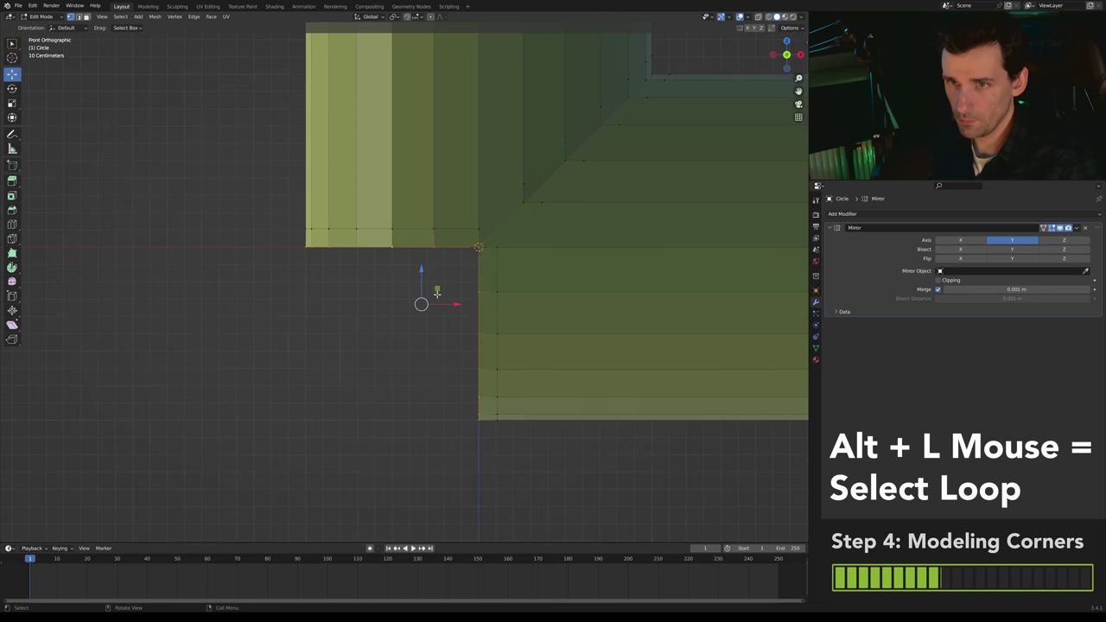
left_click(480, 249, "shift")
key("ctrl+e")
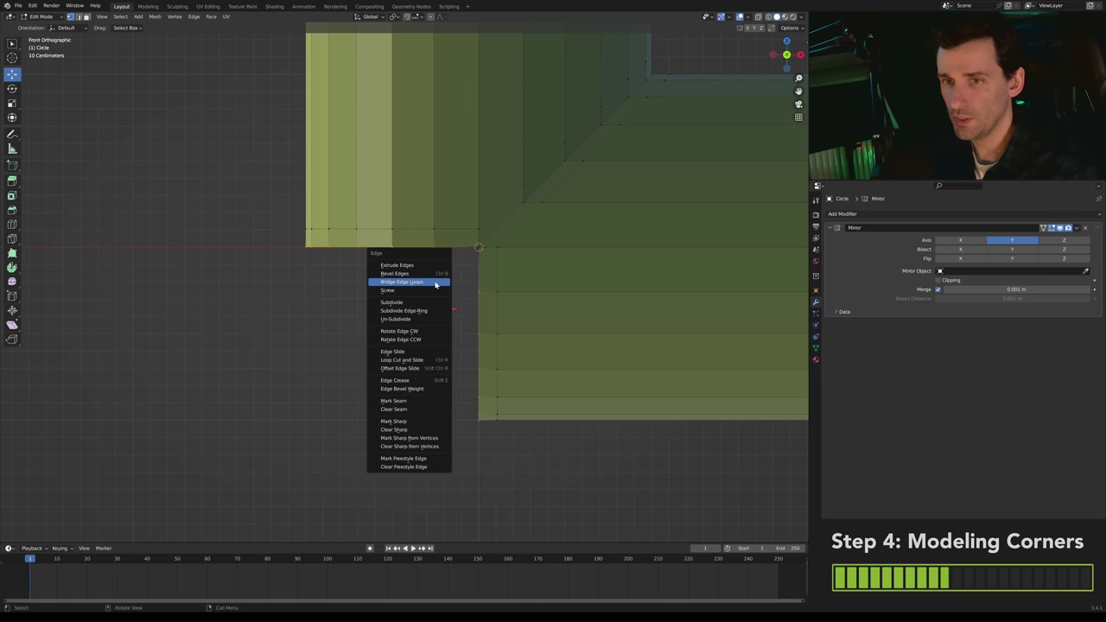
left_click(390, 283)
scroll(399, 287, "up", 2)
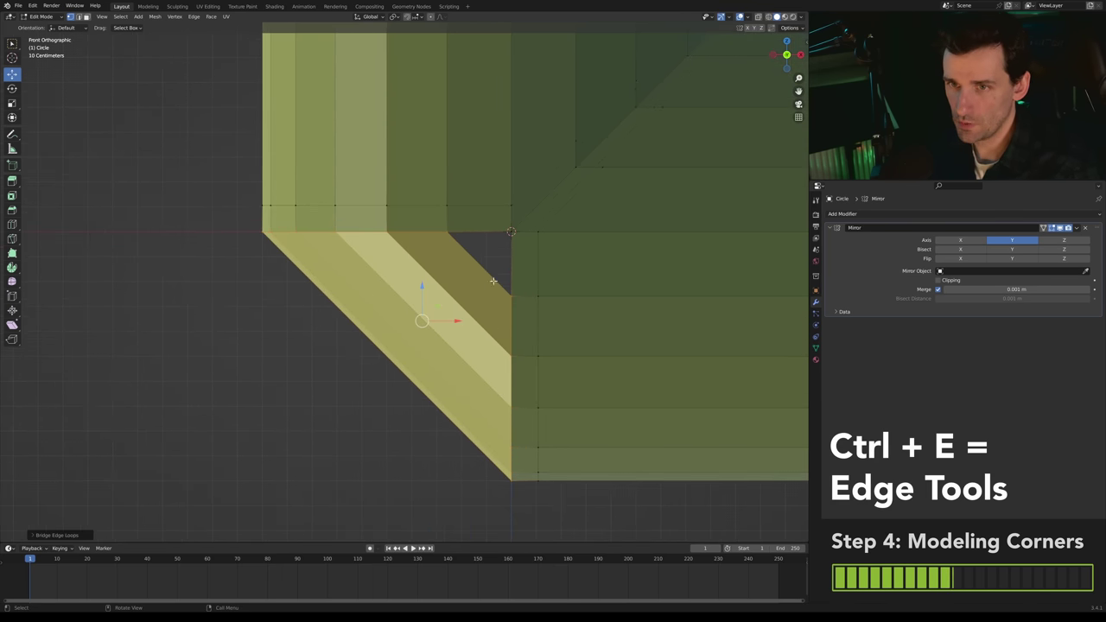
- Round the bridged corner with three cuts, Blend Path interpolation and a smoothness of 0.592
middle_click_drag(500, 276, 423, 306, "shift")
scroll(419, 293, "down", 2)
left_click(59, 535)
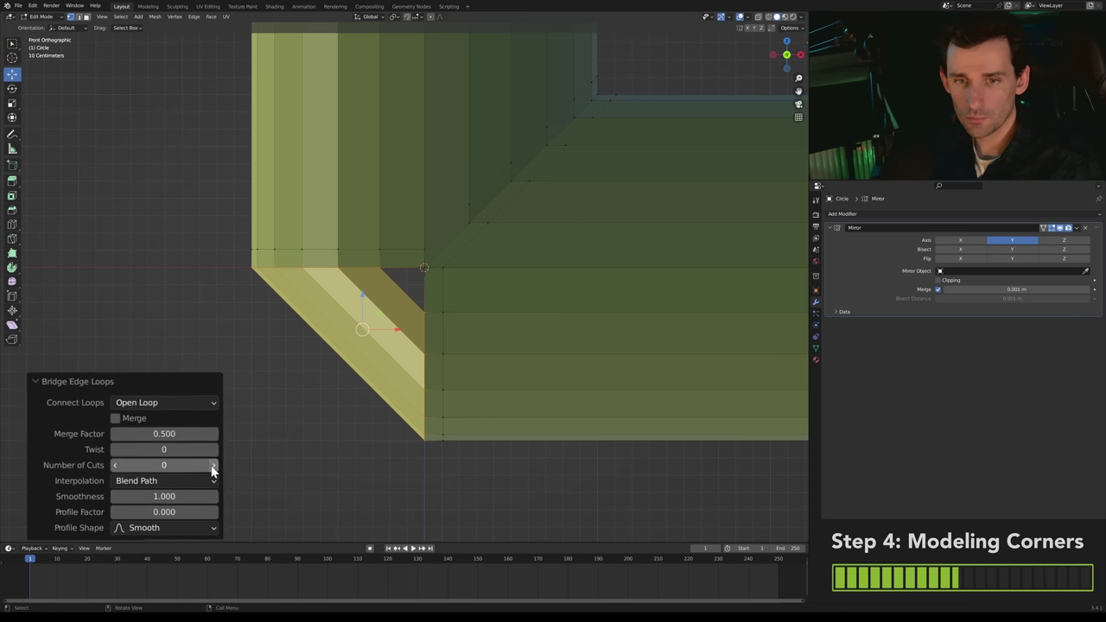
left_click(169, 482)
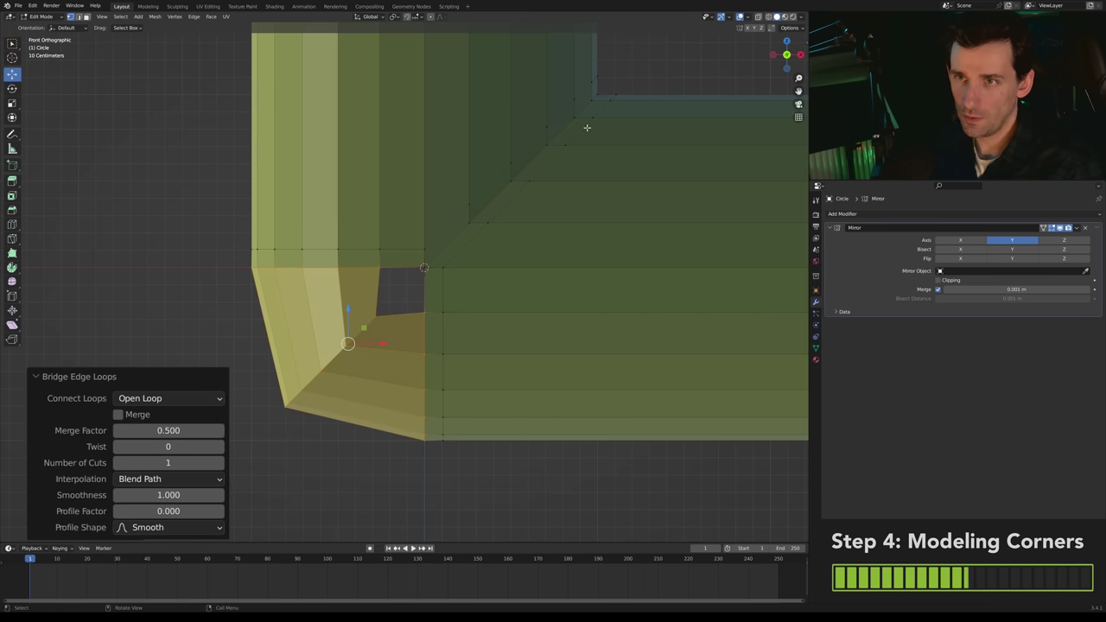
middle_click_drag(587, 127, 579, 155, "shift")
left_click(218, 463)
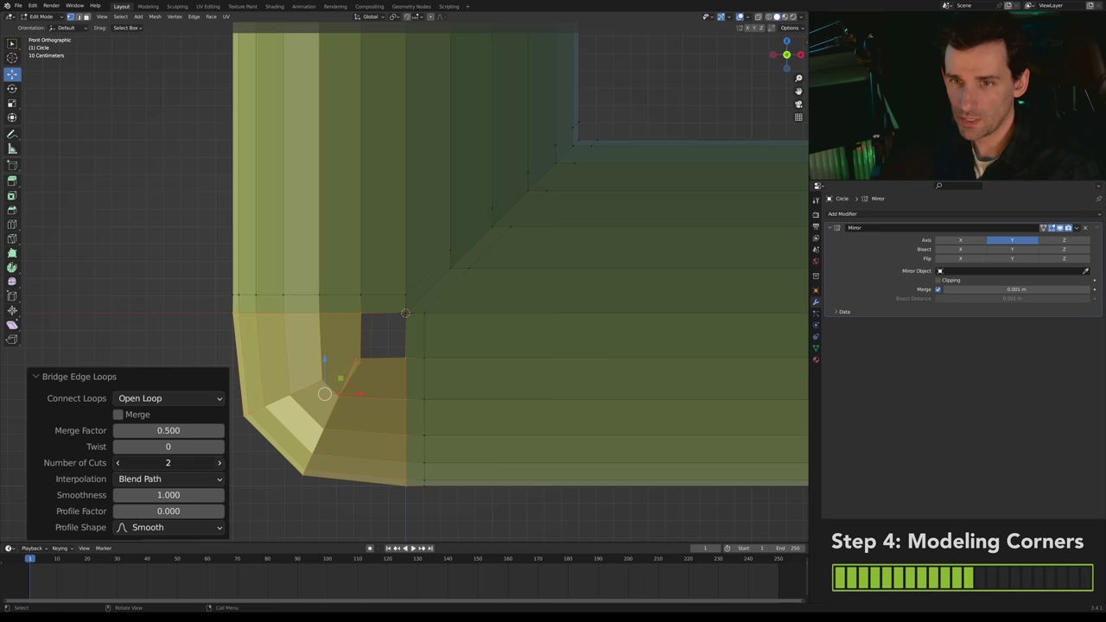
left_click(219, 464)
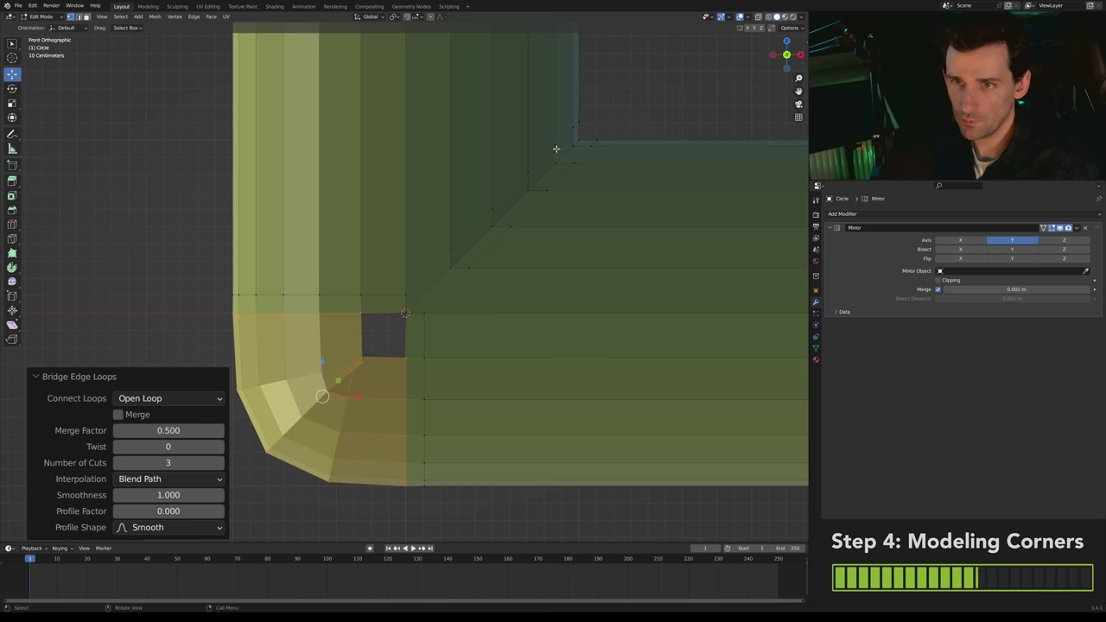
left_click_drag(169, 496, 104, 495)
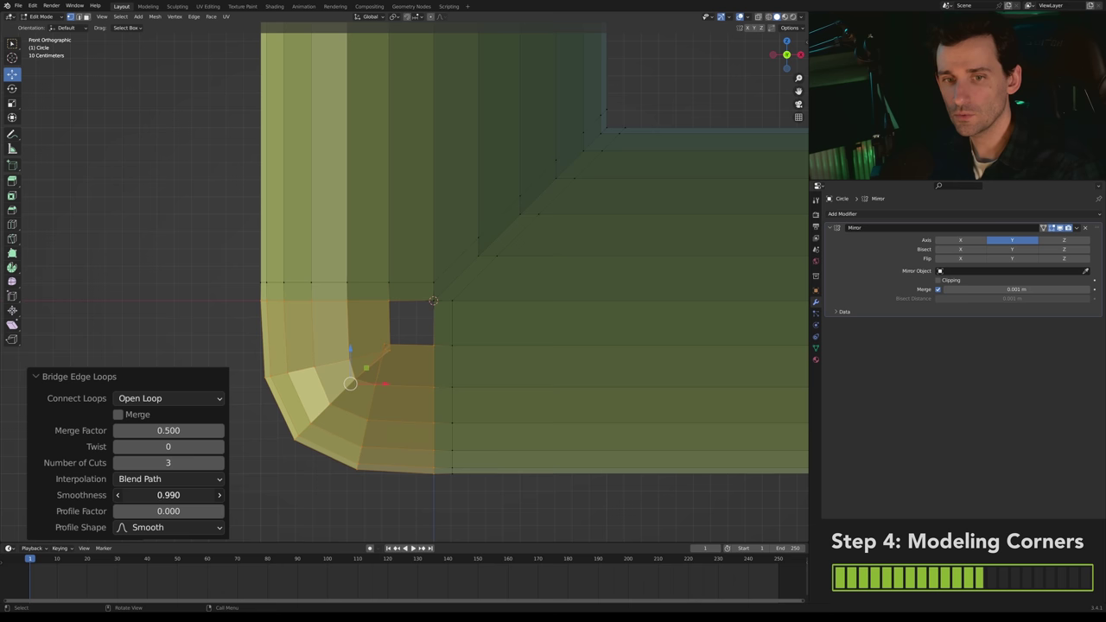
scroll(406, 365, "up", 2)
middle_click_drag(397, 367, 391, 337, "shift")
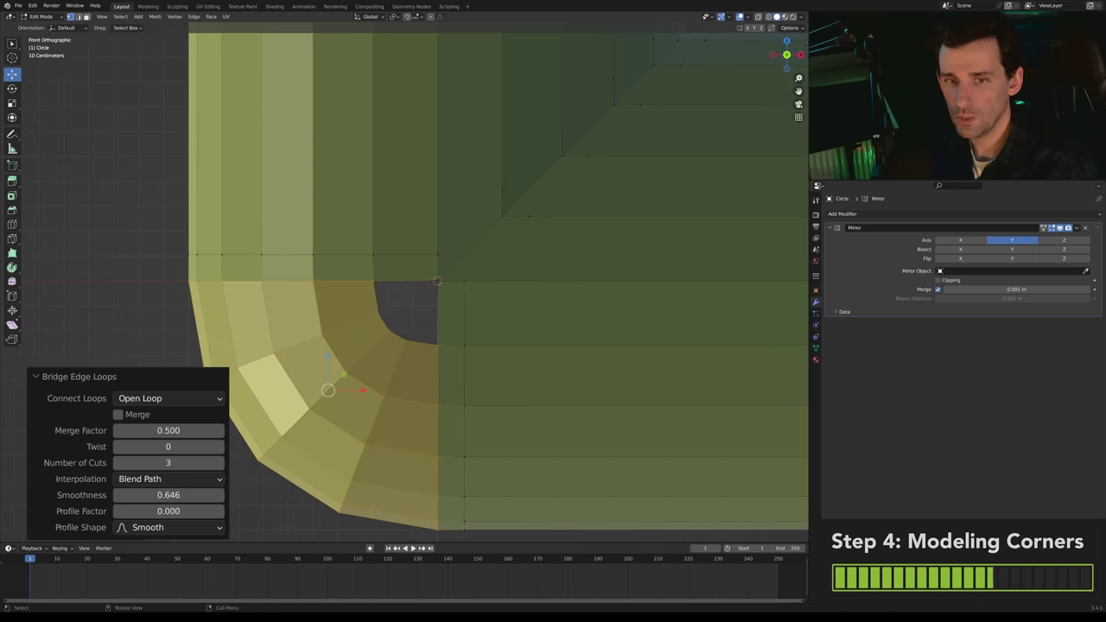
middle_click_drag(504, 267, 482, 305, "shift")
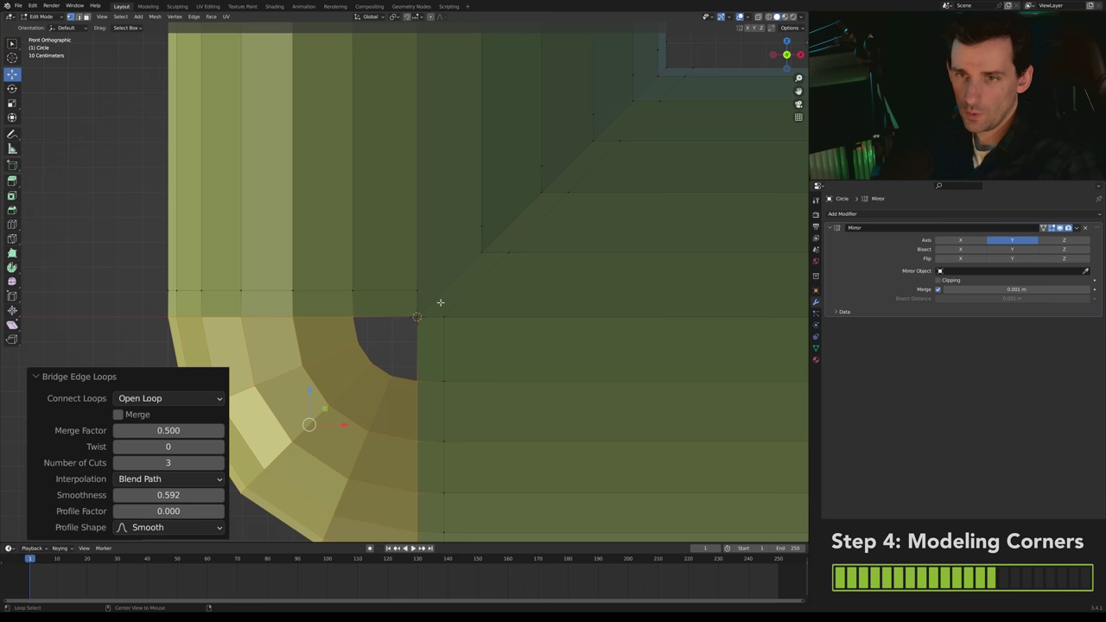
- Knife a short diagonal cut across the face of each tube that adjoins the remaining gap at the corner
key("alt+a")
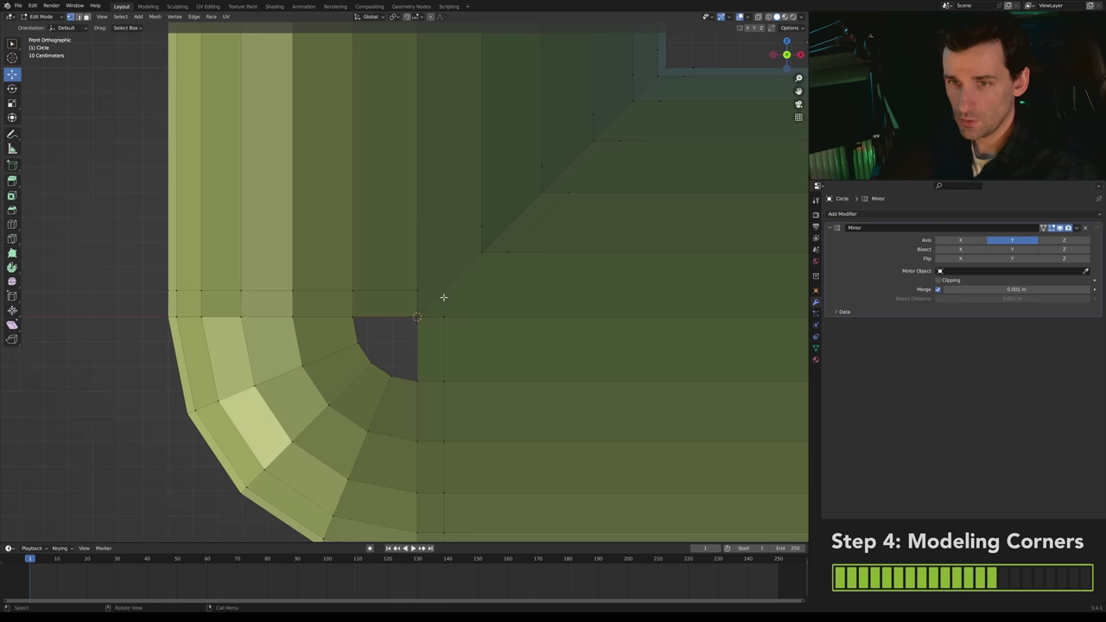
key("k")
left_click(417, 291)
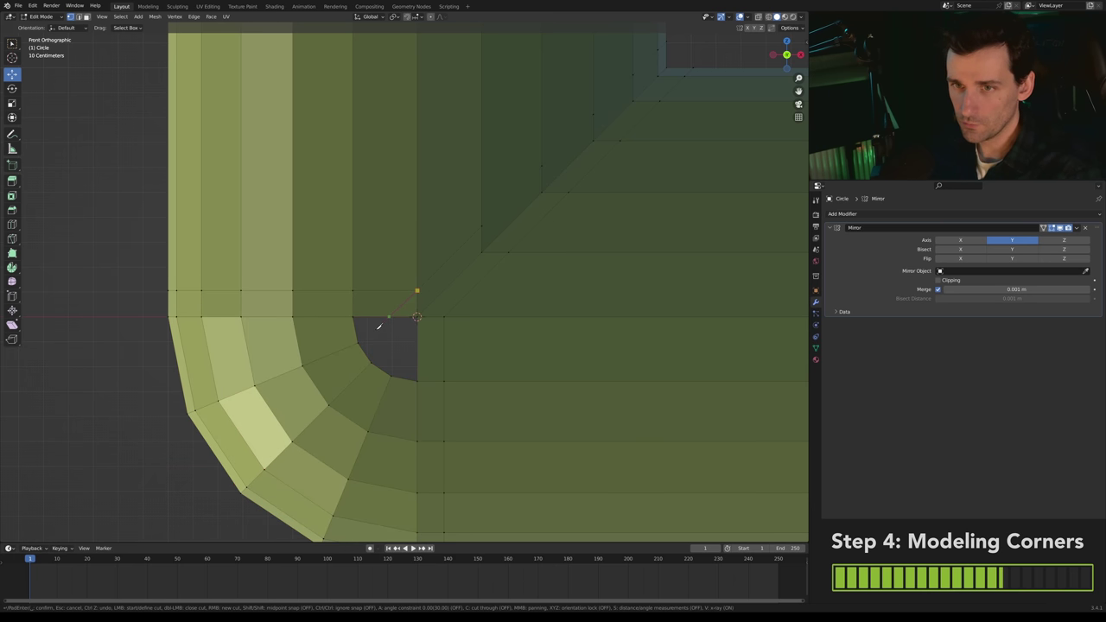
key("Return")
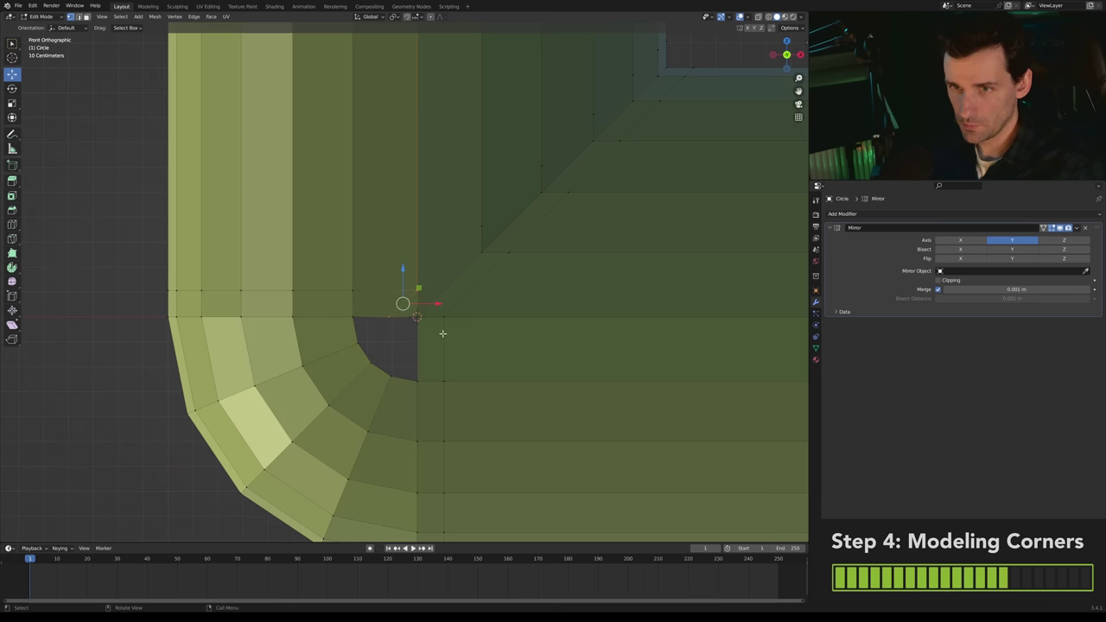
middle_click_drag(523, 377, 598, 319, "shift")
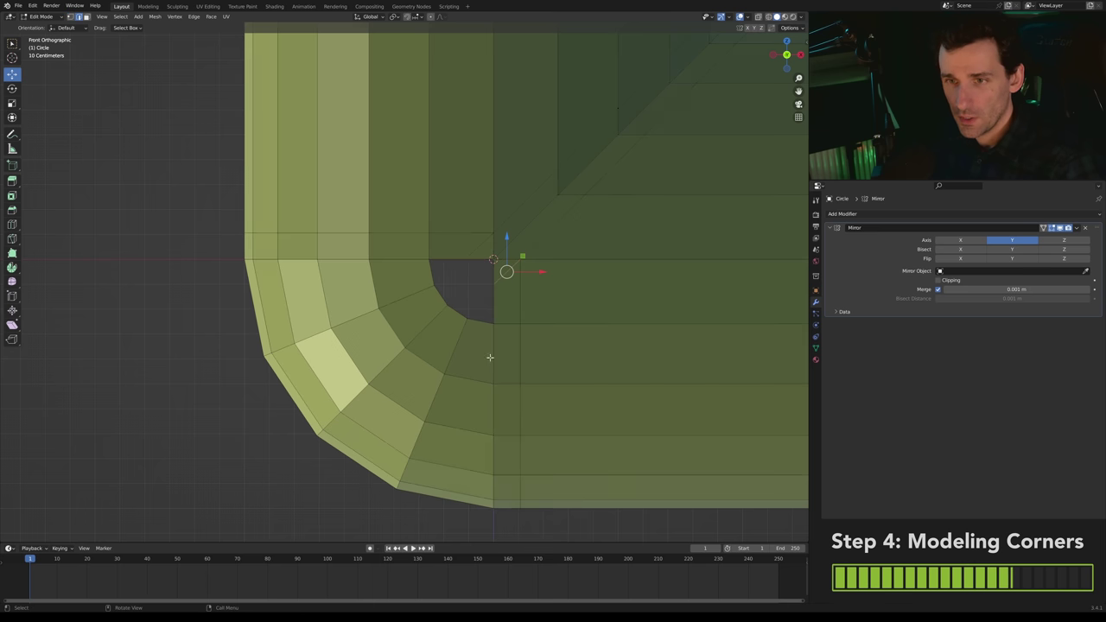
- Fill the remaining gap at the inside of the rounded corner with faces between its opposite open edges
scroll(490, 357, "up", 2)
middle_click_drag(528, 296, 491, 318, "shift")
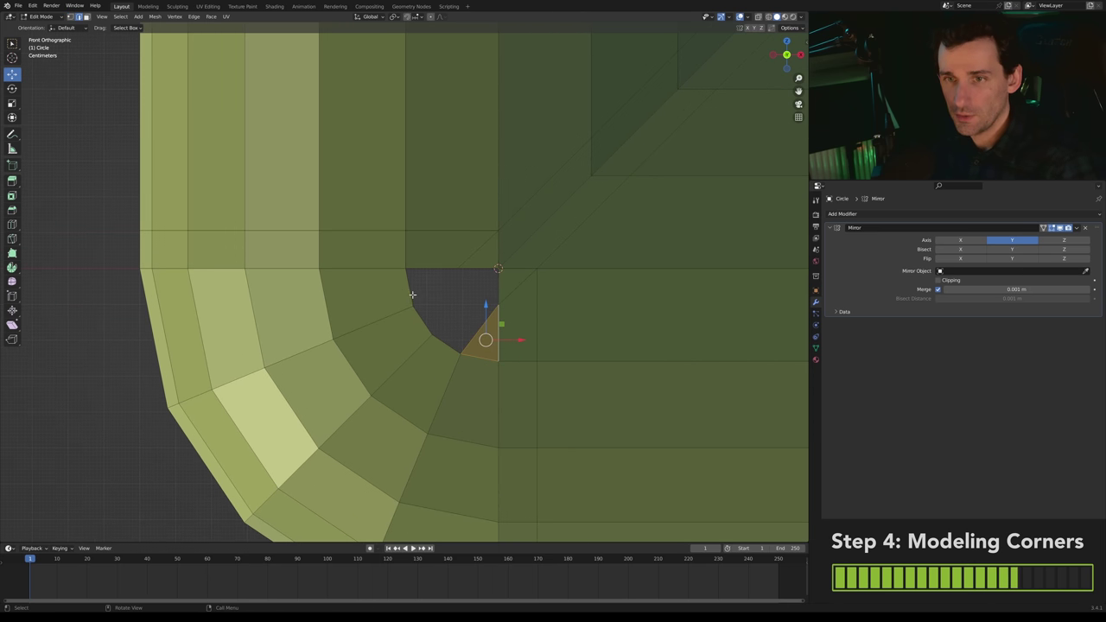
key("f")
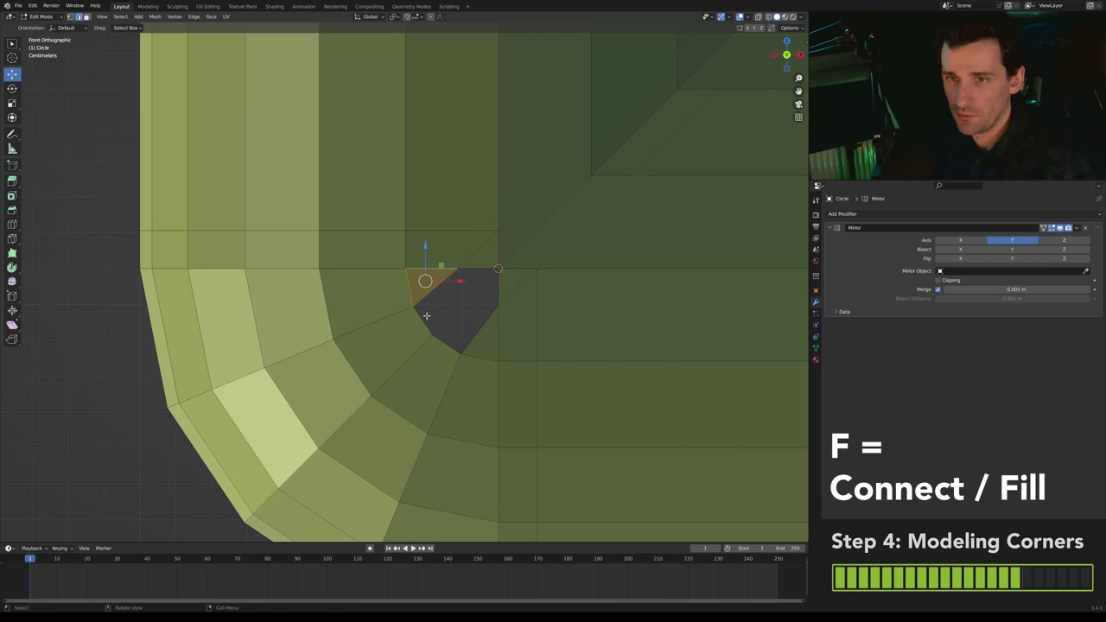
left_click(472, 271, "shift")
key("f")
left_click(460, 307)
left_click(484, 332, "shift")
key("f")
scroll(487, 328, "down", 5)
middle_click_drag(507, 291, 474, 314, "shift")
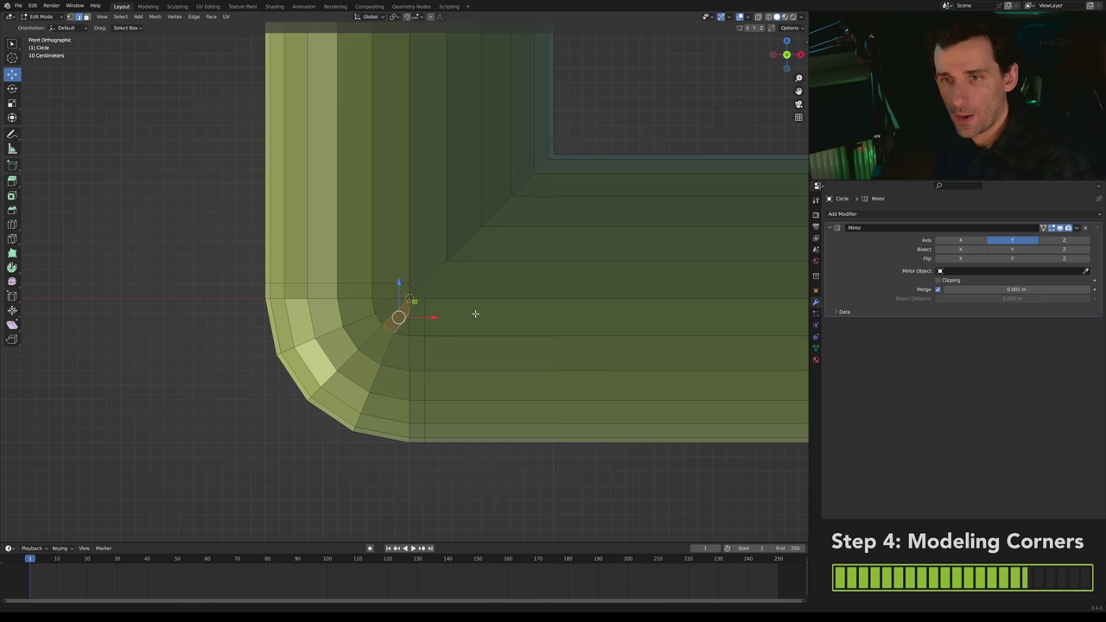
- Add a second support loop around the horizontal tube, parallel to the seam, and move it about 0.326 m along X
key("alt+a")
left_click(540, 304)
left_click(450, 309)
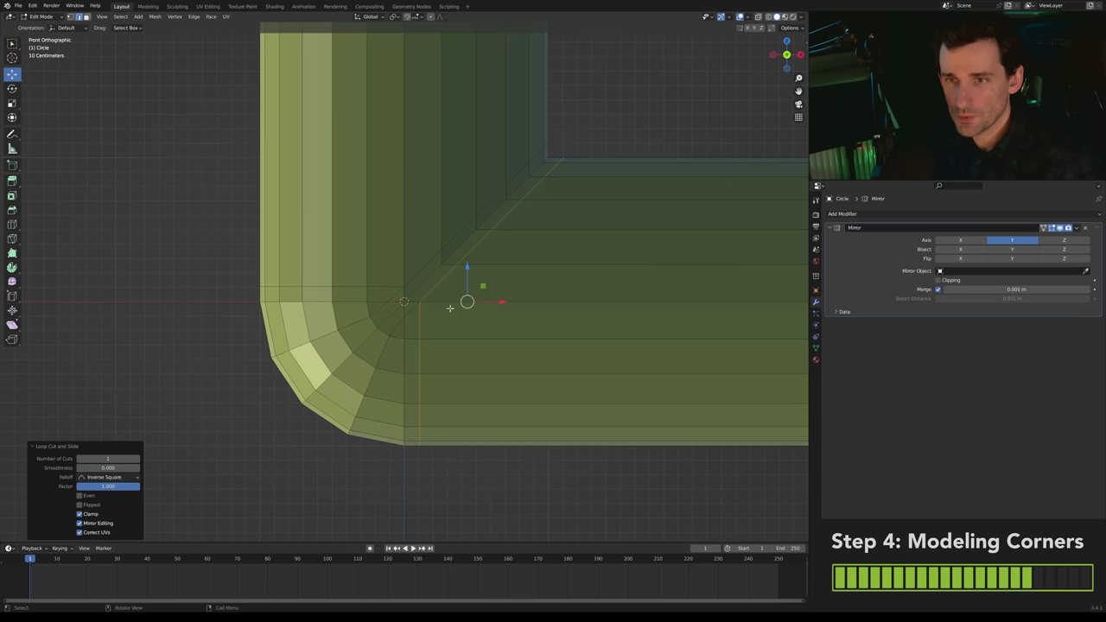
key("g")
key("x")
left_click(390, 223)
- Add a matching support loop around the vertical tube and move it about 0.31 m up along Z
left_click(404, 182)
key("g")
key("g")
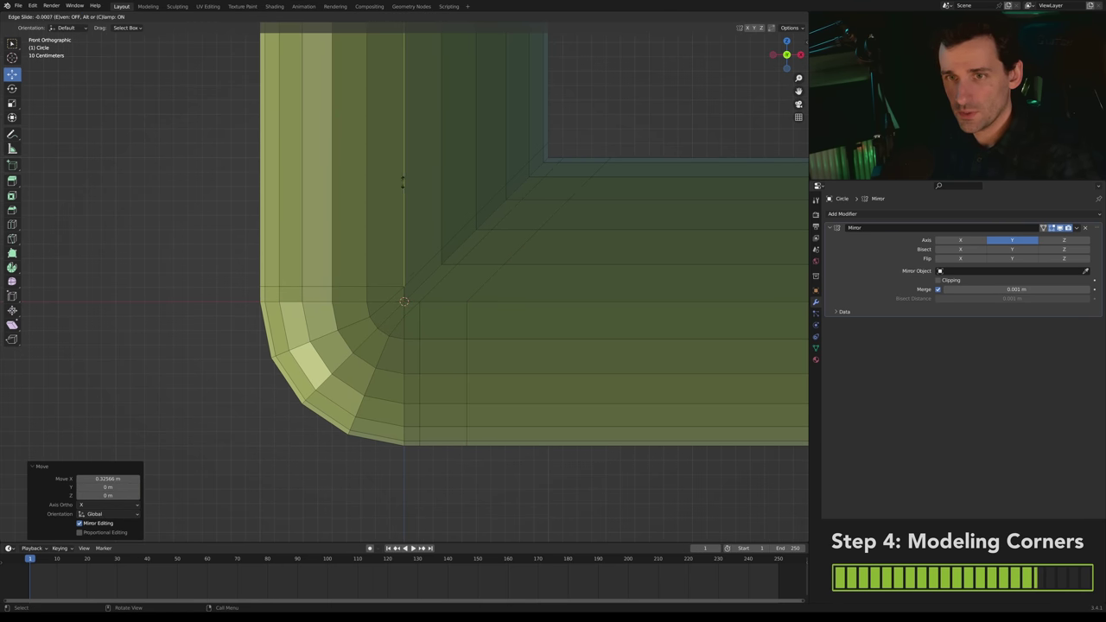
left_click(404, 138)
left_click_drag(405, 197, 405, 195)
left_click(404, 159)
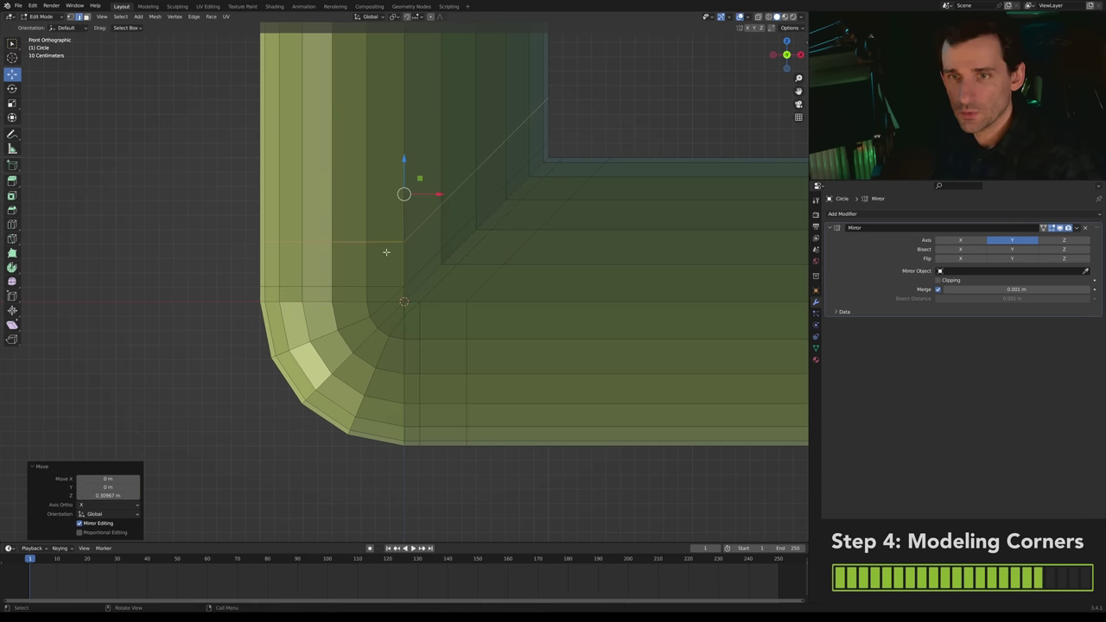
- Remove the old support loop nearest the rounded corner from both tubes, merging the faces on either side of it
scroll(338, 289, "up", 2)
key("x")
left_click(377, 248)
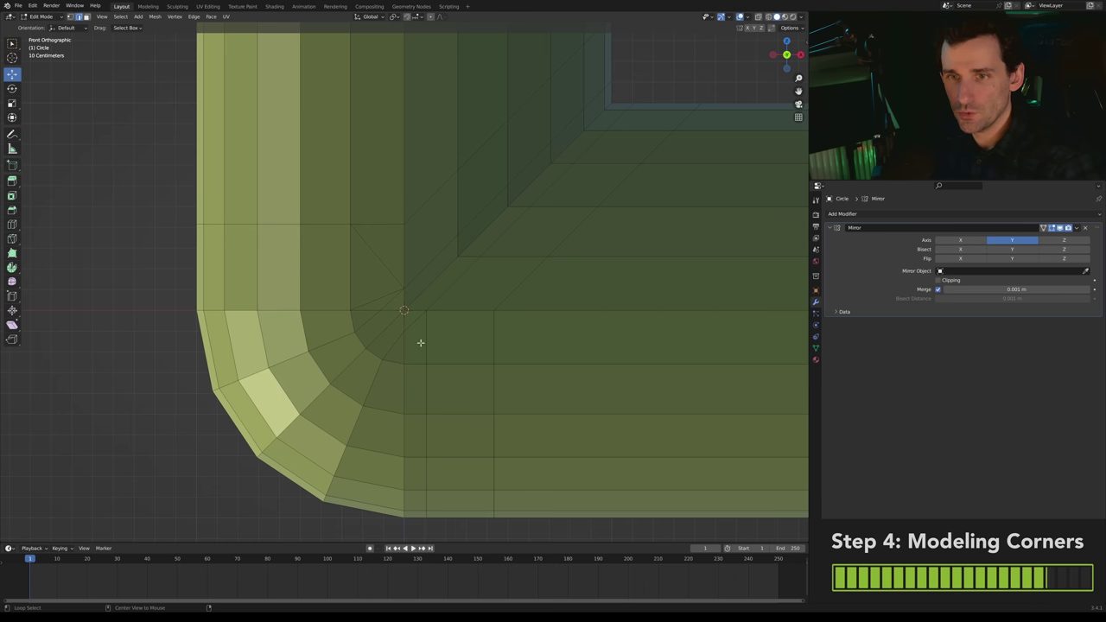
key("3")
left_click(427, 341)
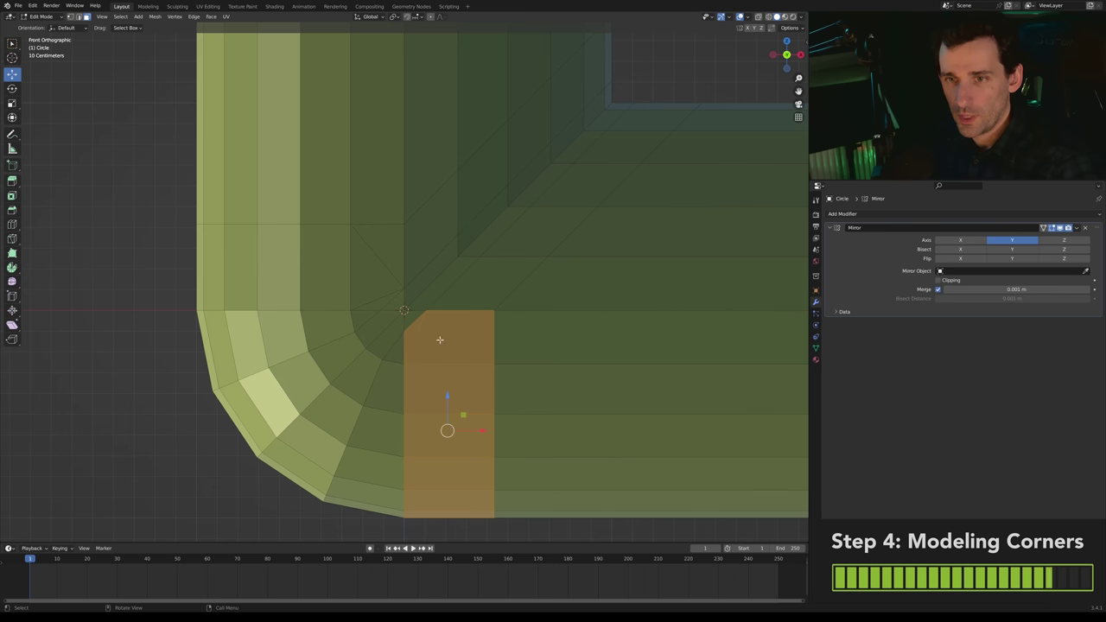
left_click(440, 339)
key("f")
- Join the triangle on the vertical tube beside the corner patch with its neighbouring face into one face
left_click(367, 276)
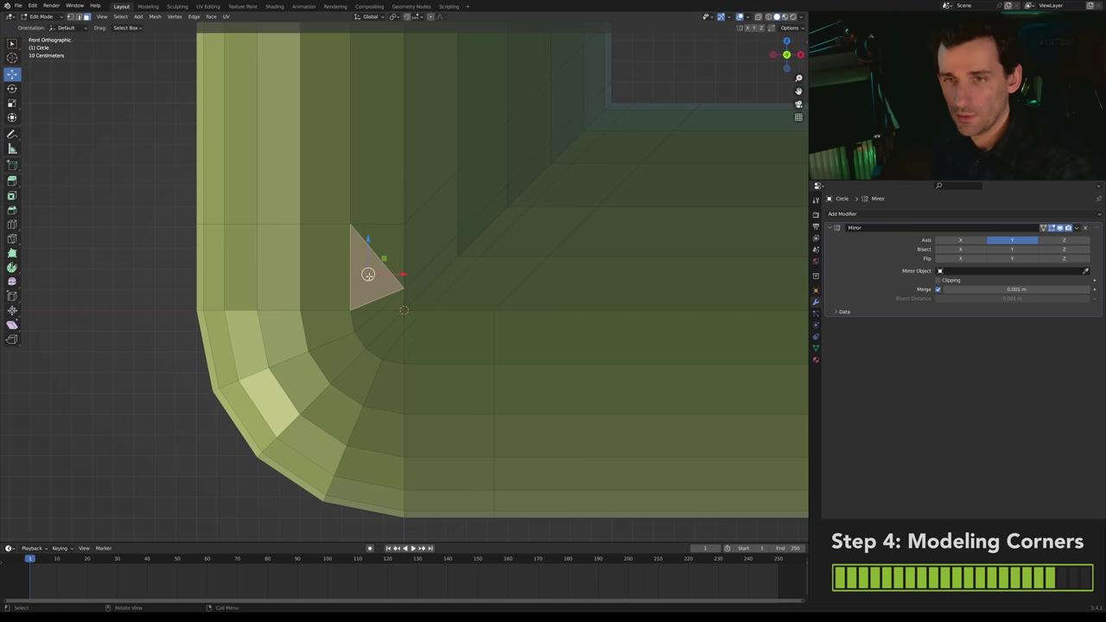
left_click(388, 248, "shift")
key("f")
scroll(381, 323, "up", 1)
key("alt+a")
scroll(387, 309, "up", 1)
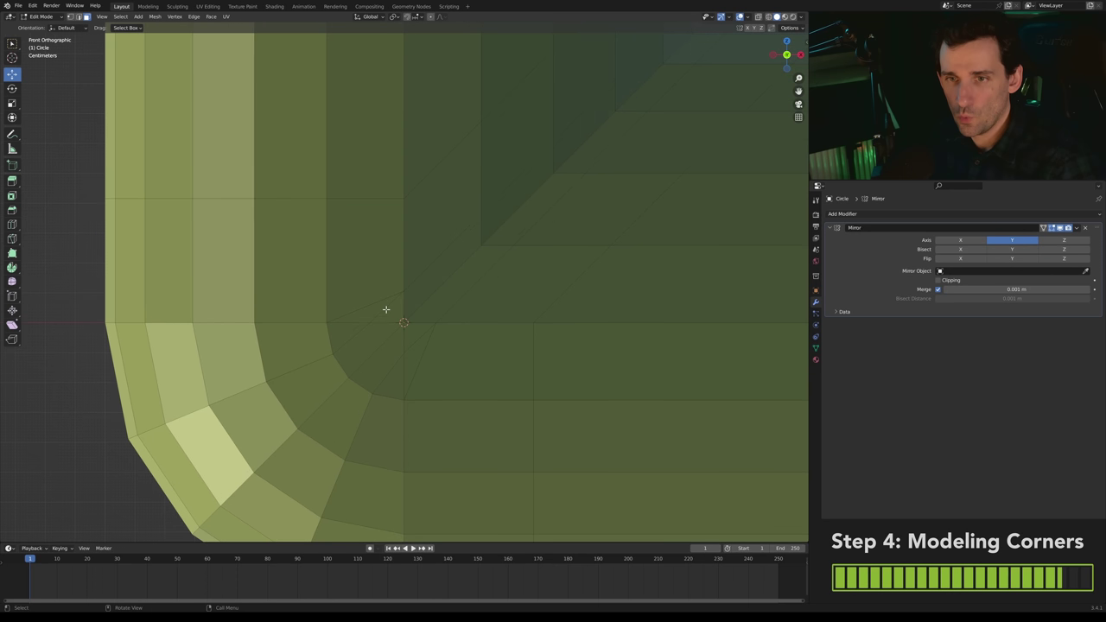
- Merge the small patch's inner vertices at the last selected vertex, where the two tubes meet
scroll(405, 347, "up", 1)
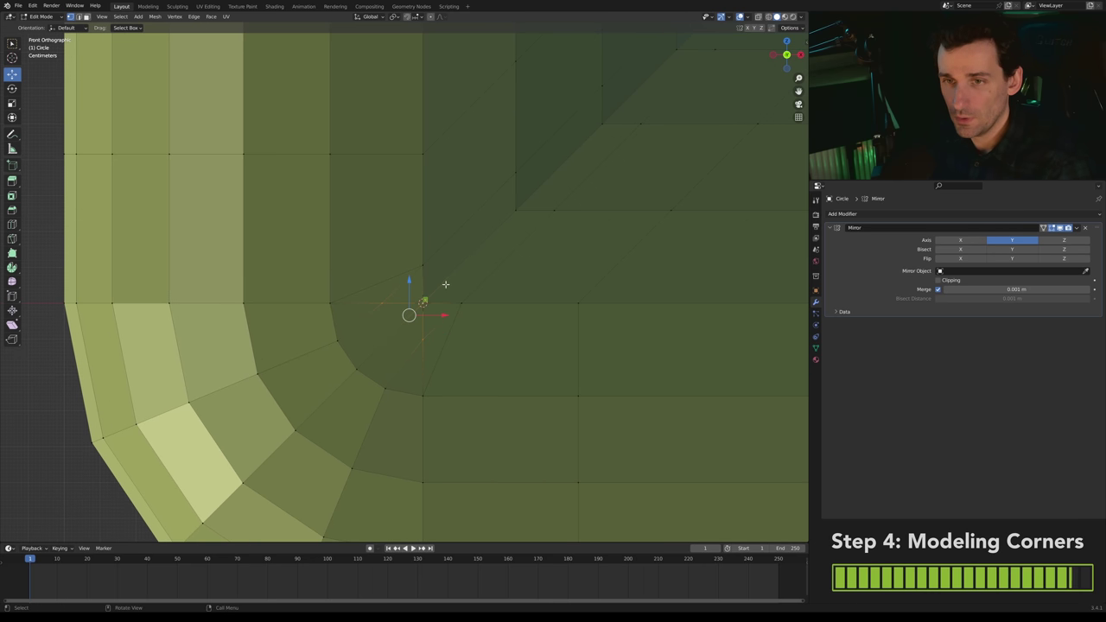
key("m")
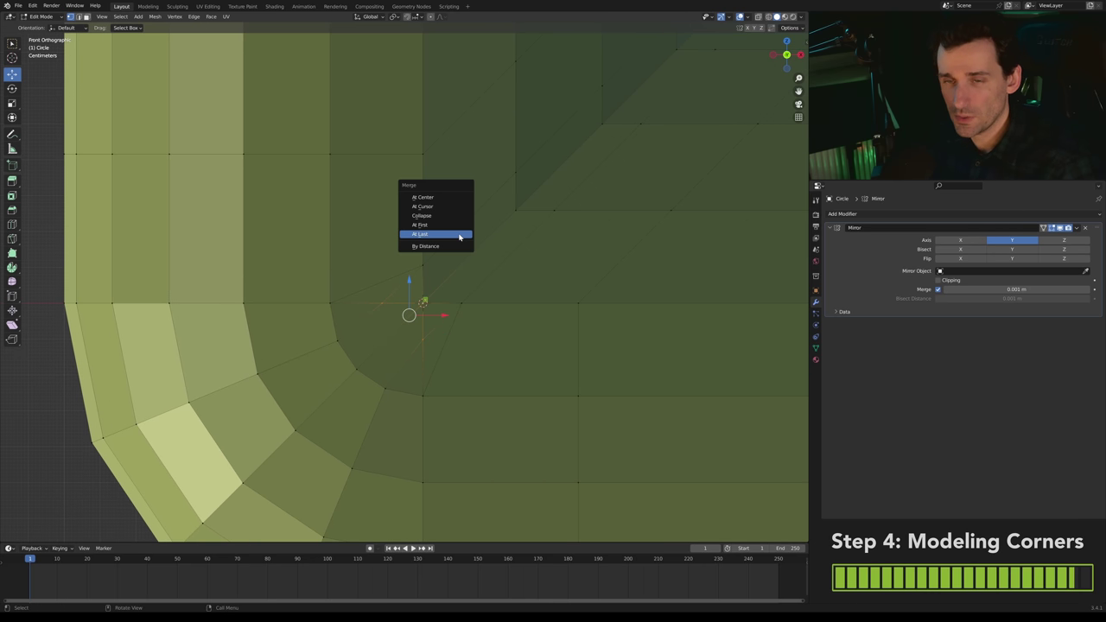
left_click(422, 236)
- Join each triangle fanning out from the merged vertex with its neighbouring face, pair by pair, to form clean quads
key("3")
left_click(363, 318)
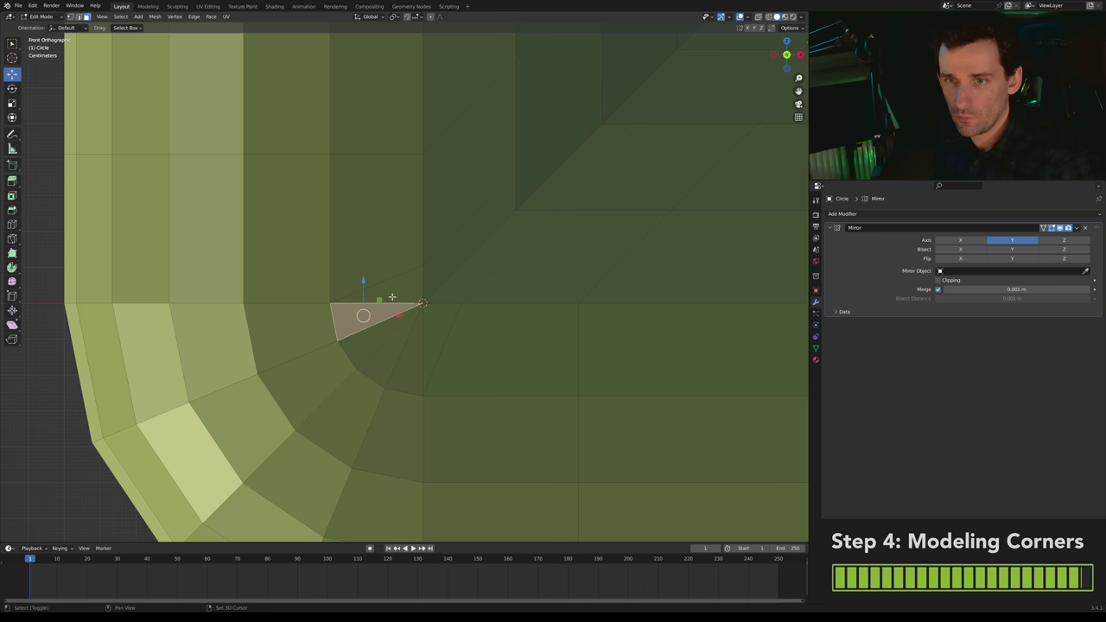
left_click(392, 296, "shift")
left_click(416, 377)
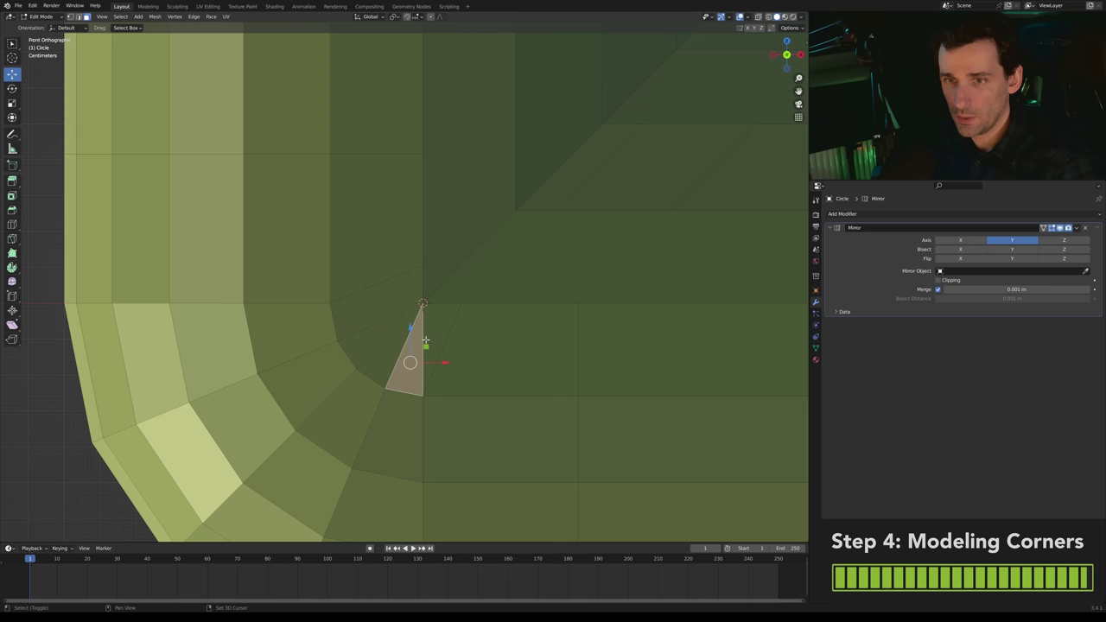
left_click(437, 331, "shift")
left_click(370, 341)
left_click(378, 360, "shift")
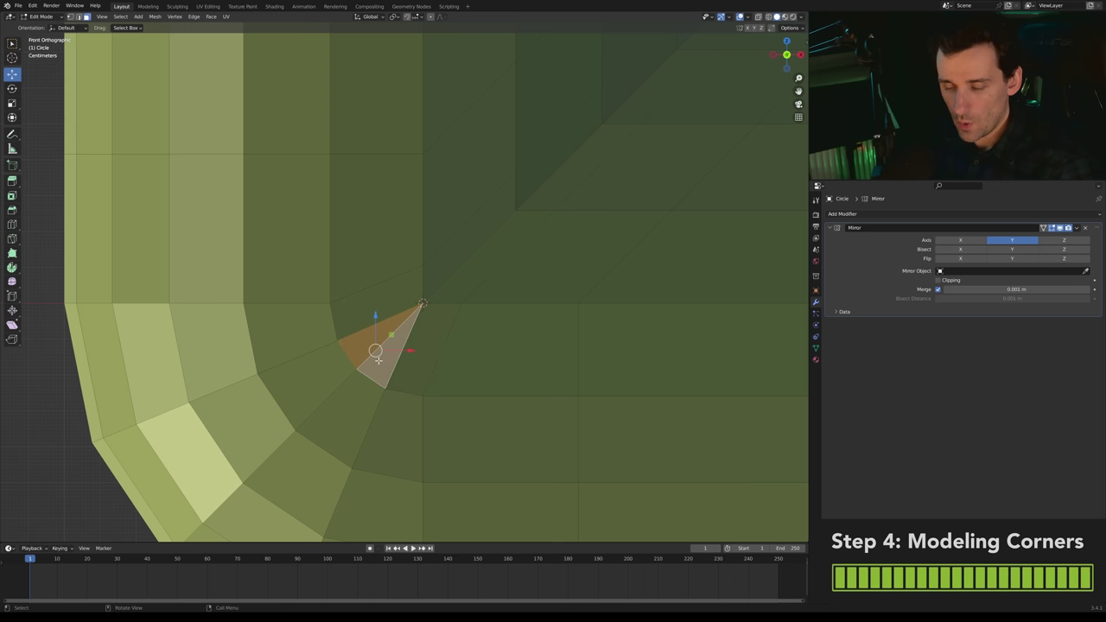
- Slide the vertices beside the corner on the vertical tube upward along their edges to even out the spacing
scroll(380, 355, "down", 3)
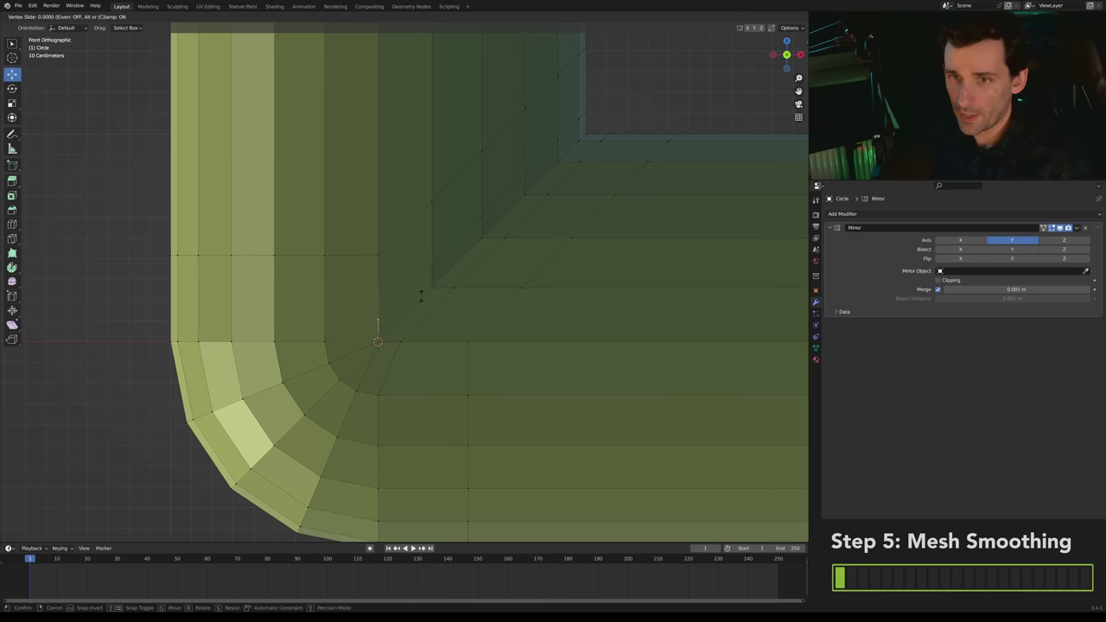
left_click(423, 281)
left_click(322, 339)
key("shift+v")
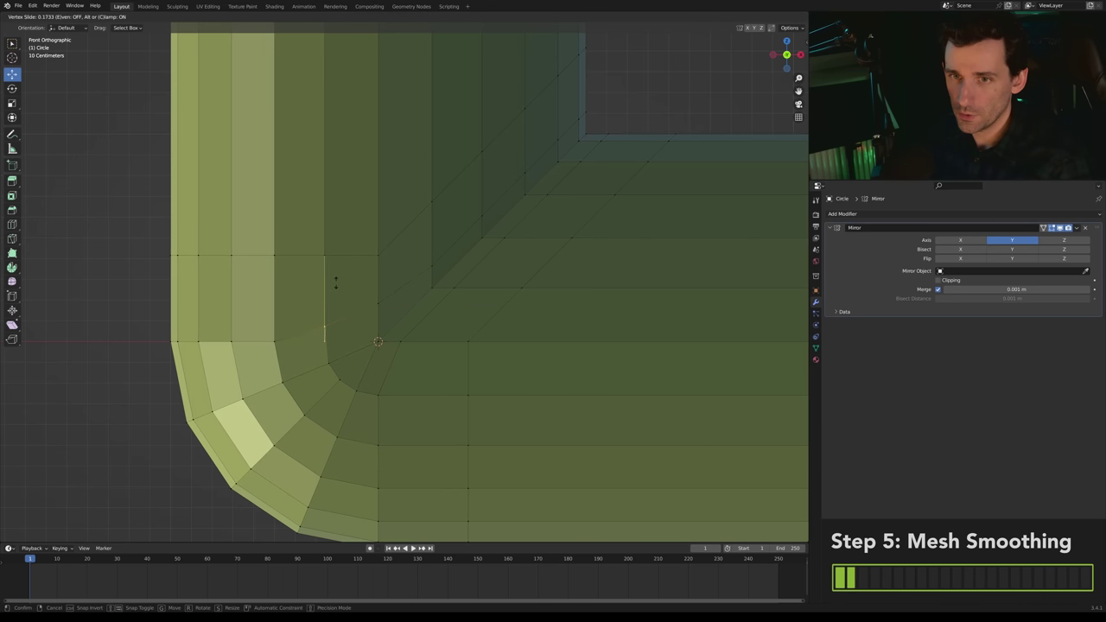
left_click(336, 282)
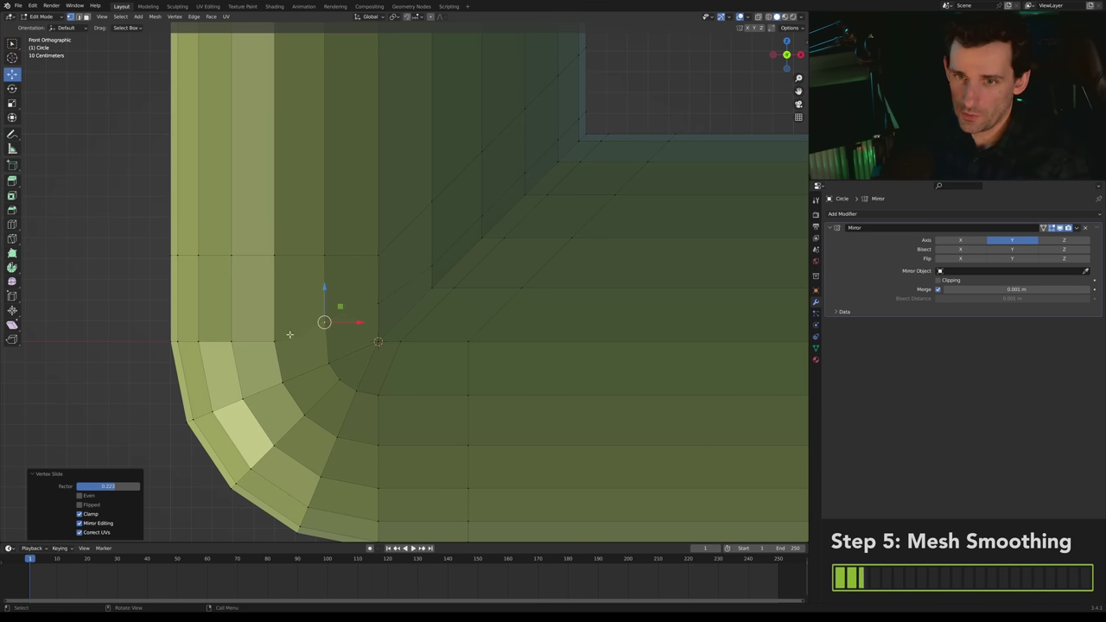
left_click(276, 340)
key("shift+v")
left_click(289, 291)
left_click(380, 301)
key("shift+v")
left_click(395, 291)
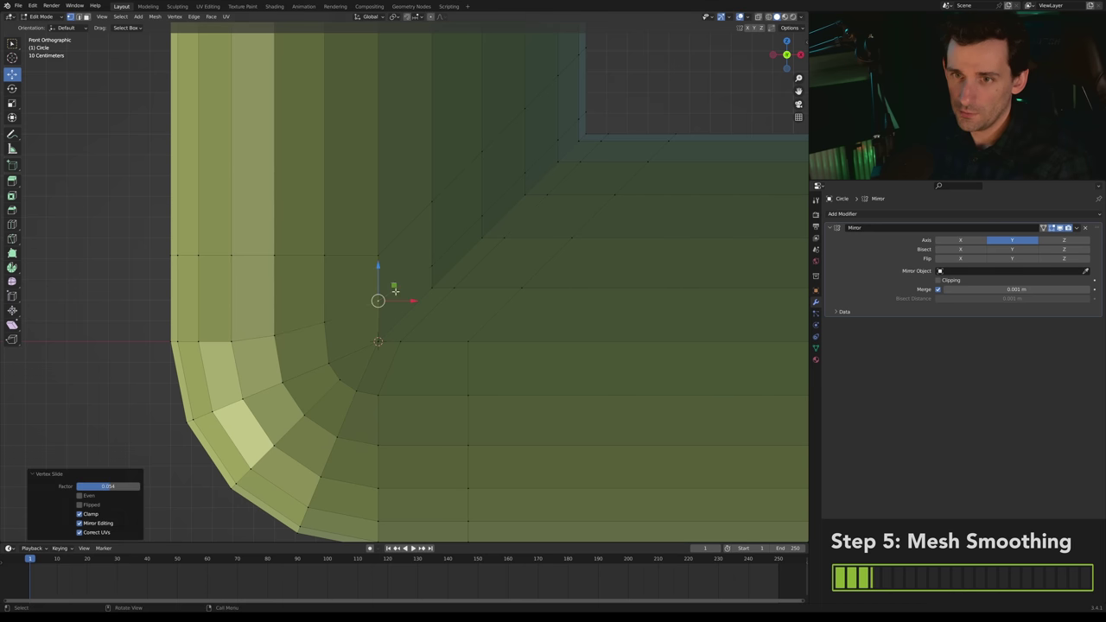
- Slide the vertices beside the corner on the horizontal tube away from the corner along its lengthwise edges
left_click(401, 341)
key("shift+v")
left_click(451, 334)
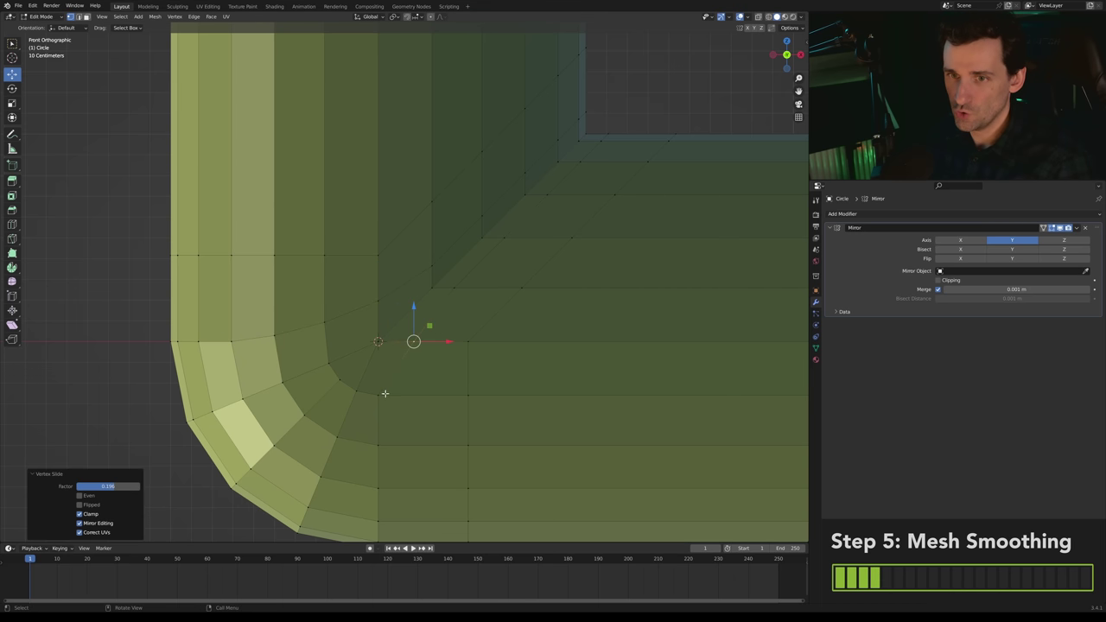
left_click(383, 390)
key("shift+v")
left_click(399, 433)
left_click(448, 292)
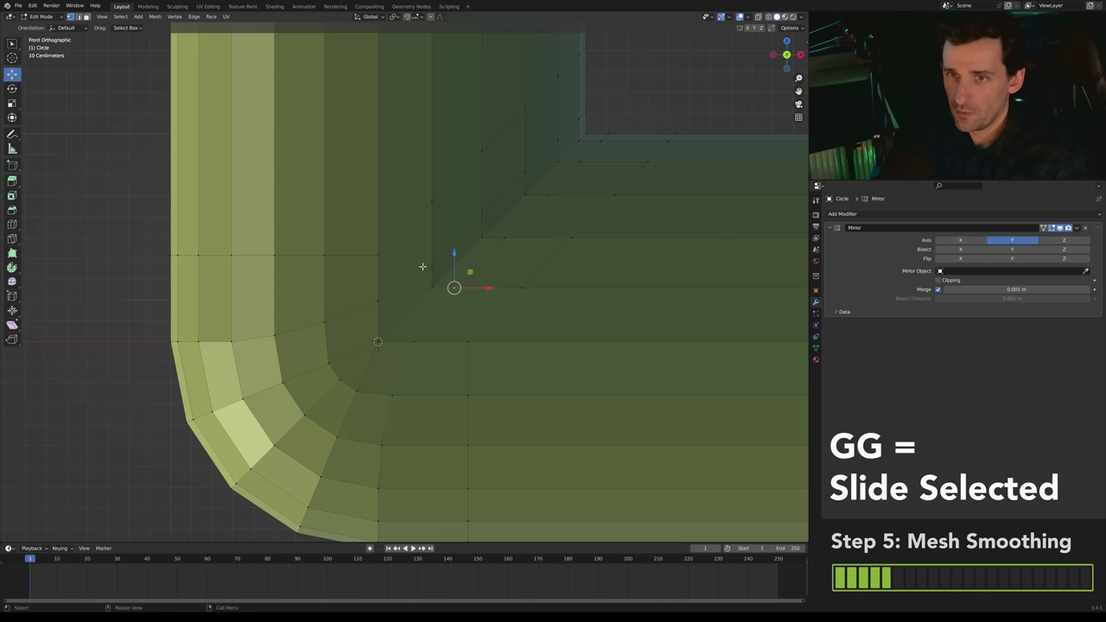
- Slide the second support loops' vertices nearest the seam farther from the corner, on both the vertical and horizontal tubes
left_click(380, 251)
key("g")
key("g")
left_click(383, 198)
left_click(468, 341)
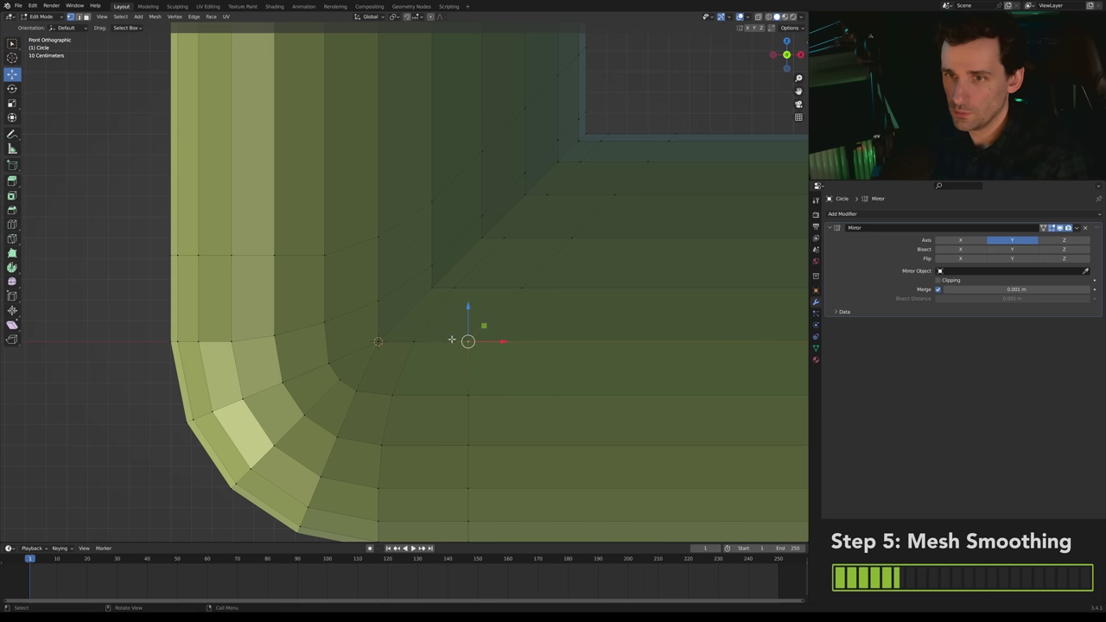
key("shift+v")
left_click(452, 340)
scroll(448, 303, "down", 5)
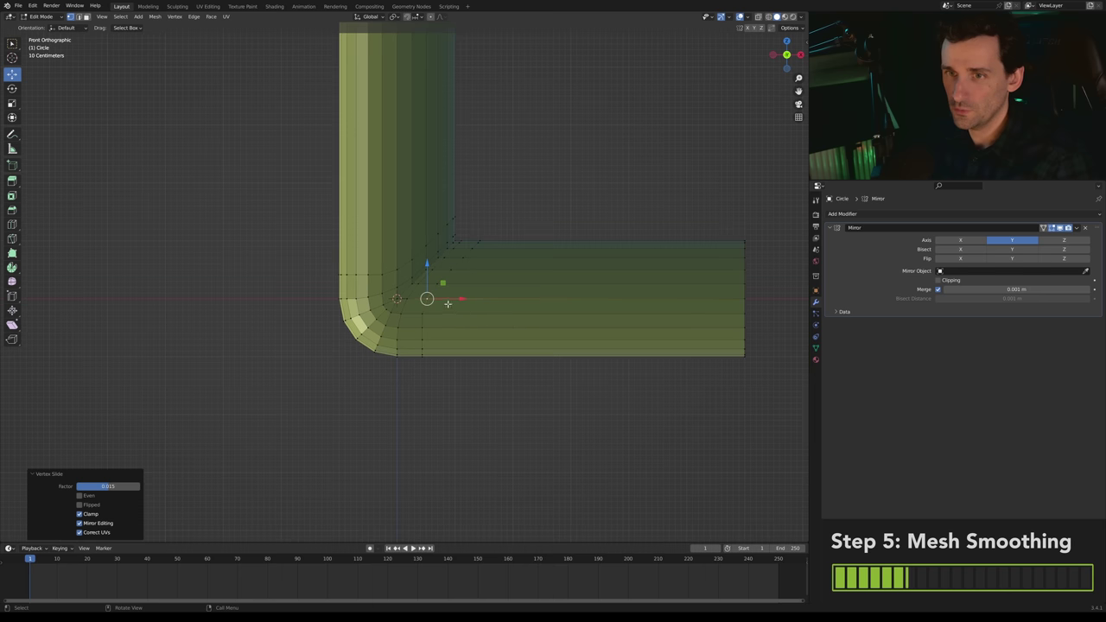
scroll(405, 282, "up", 7)
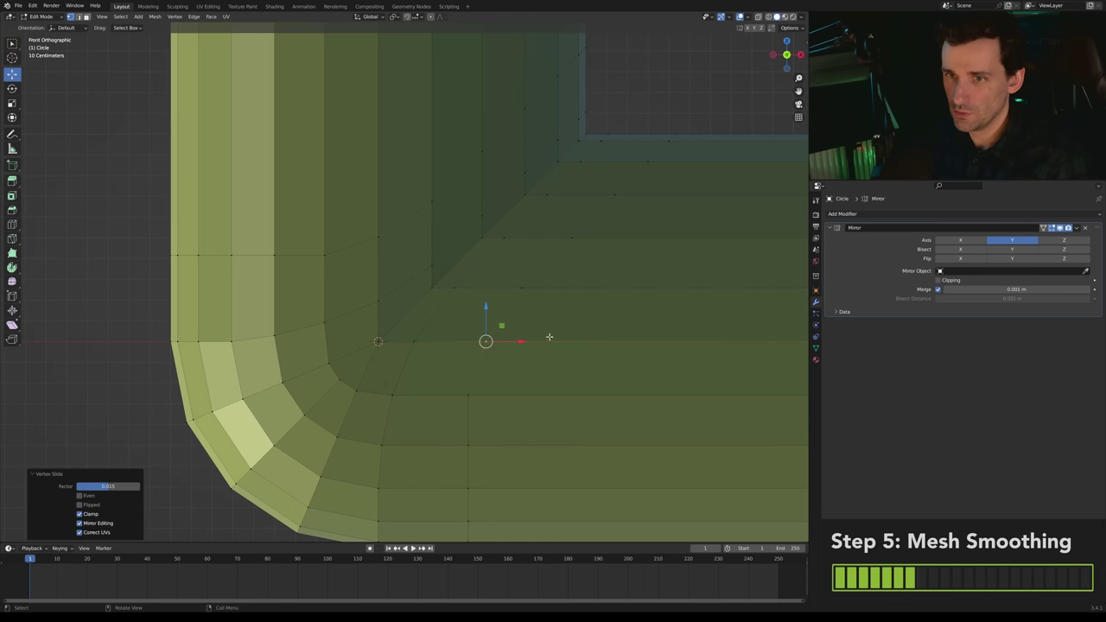
key("shift+v")
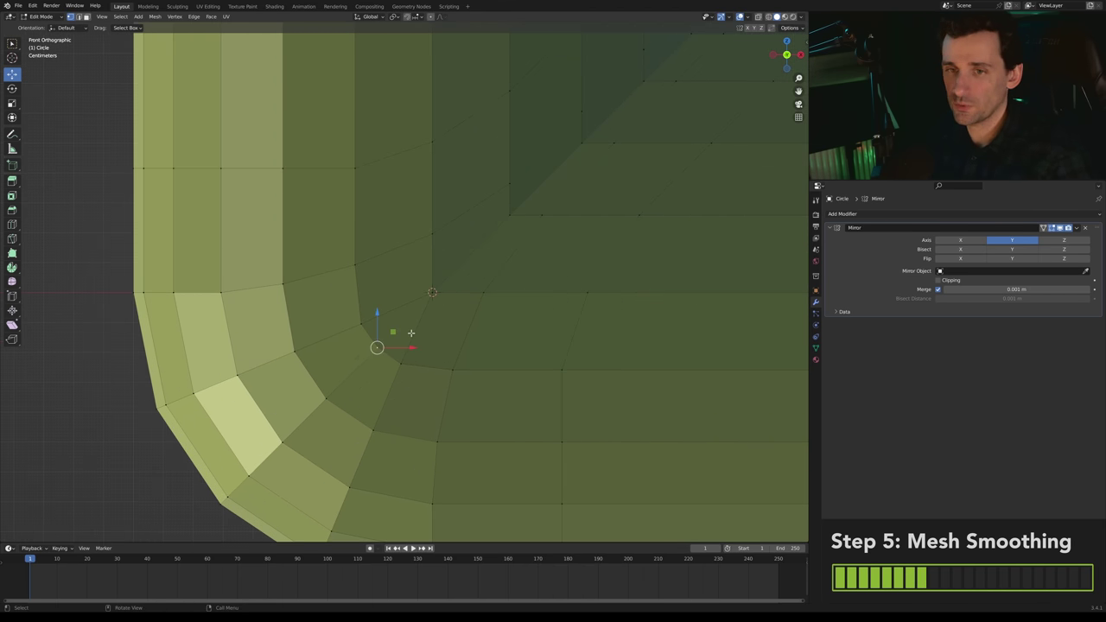
- Slide the corner patch's middle vertex and the vertex above it along their edges towards the point where the tubes meet
key("KP_Decimal")
scroll(410, 333, "up", 2)
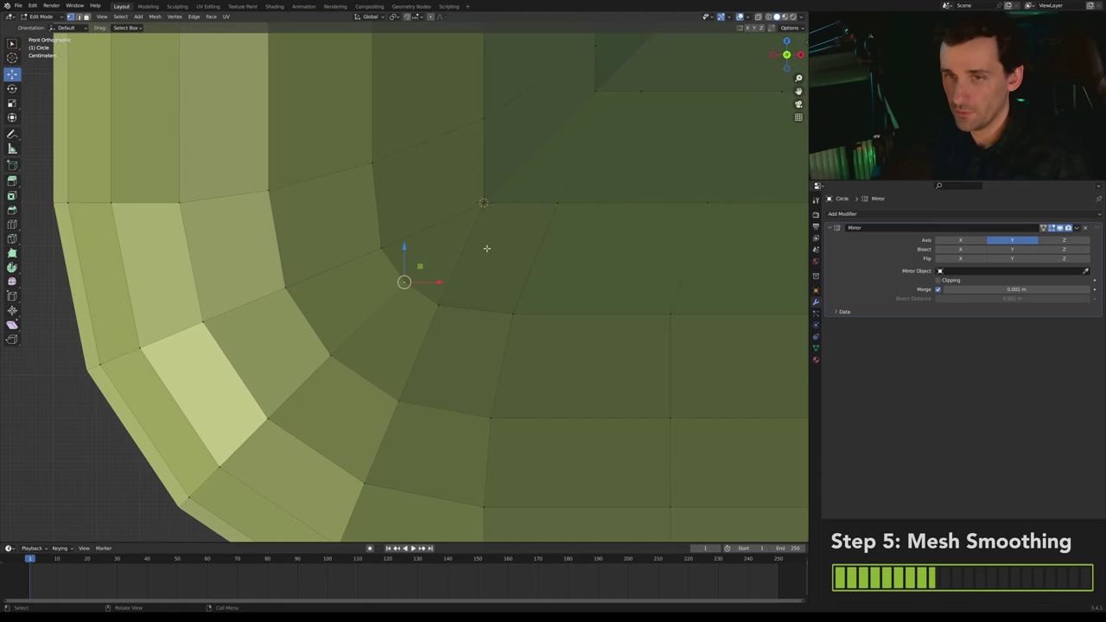
scroll(486, 248, "down", 2)
key("shift+v")
left_click(450, 257)
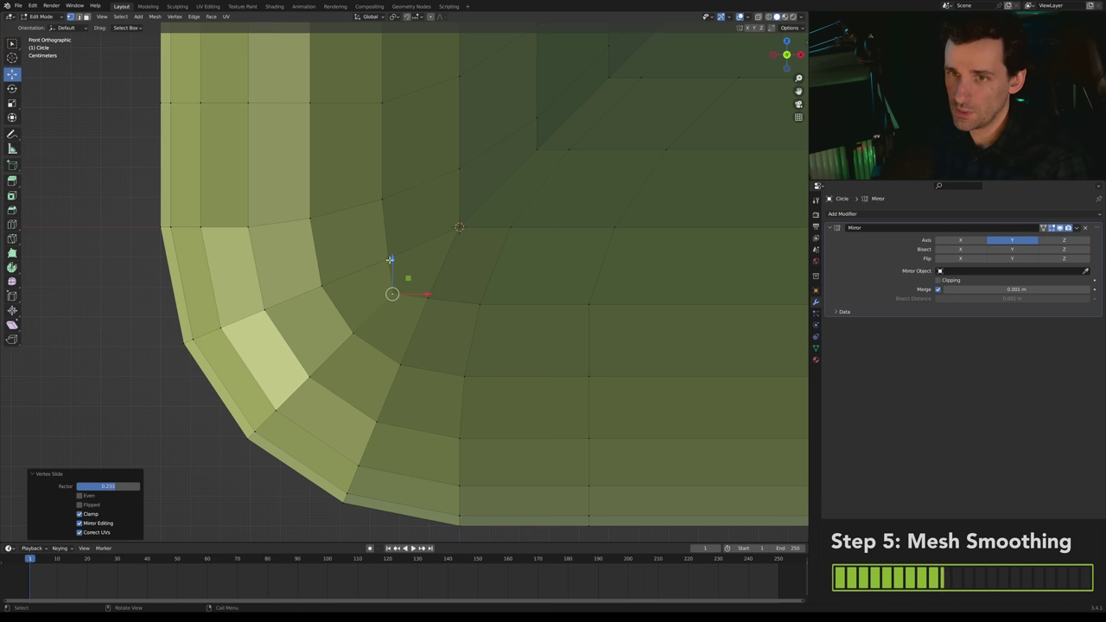
left_click(390, 259)
key("shift+v")
left_click(388, 238)
- Shift the patch vertex beside the middle one towards the horizontal tube and slide it along its edge for even quads
left_click(430, 300)
key("shift+v")
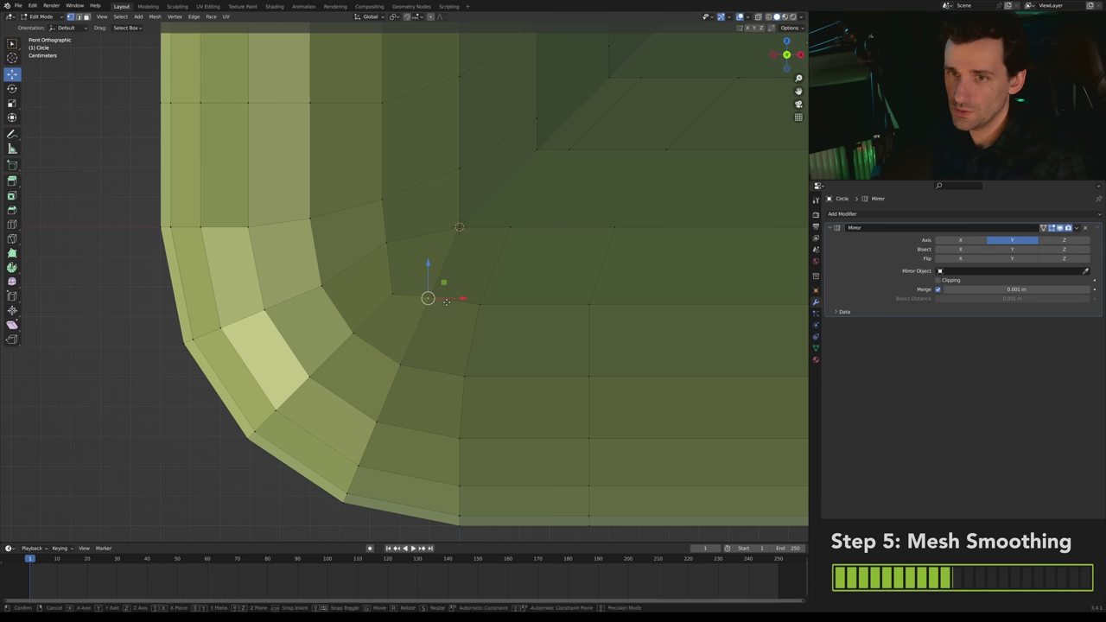
key("g")
left_click(457, 306)
key("g")
key("g")
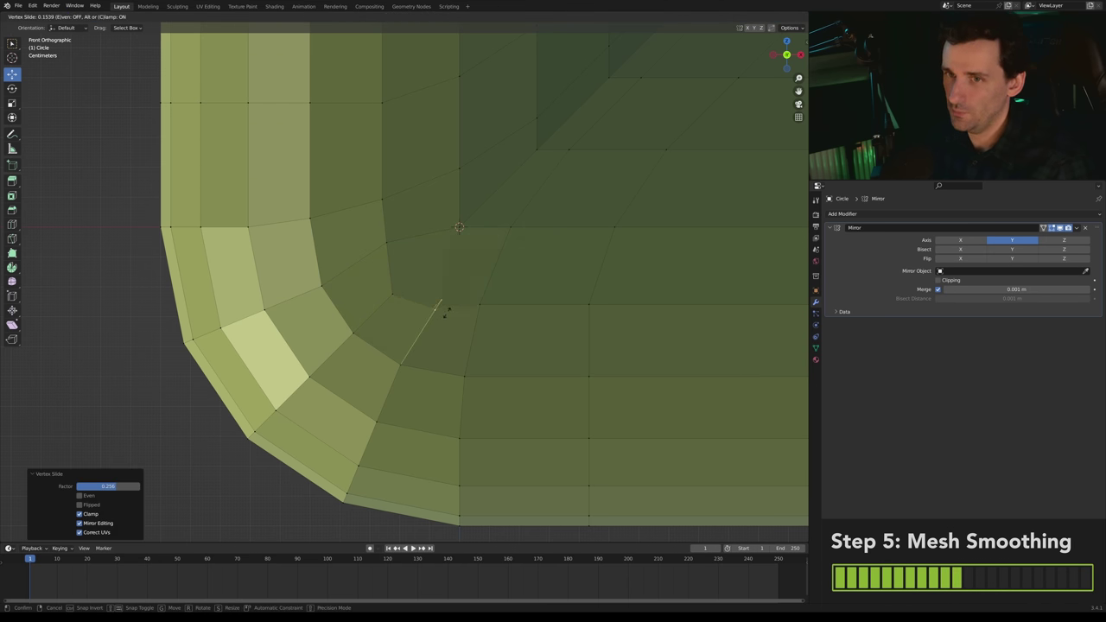
left_click(447, 320)
- Slide the next two vertices on the horizontal tube outward and one vertex of the rounded bend upward along their edges
left_click(479, 304)
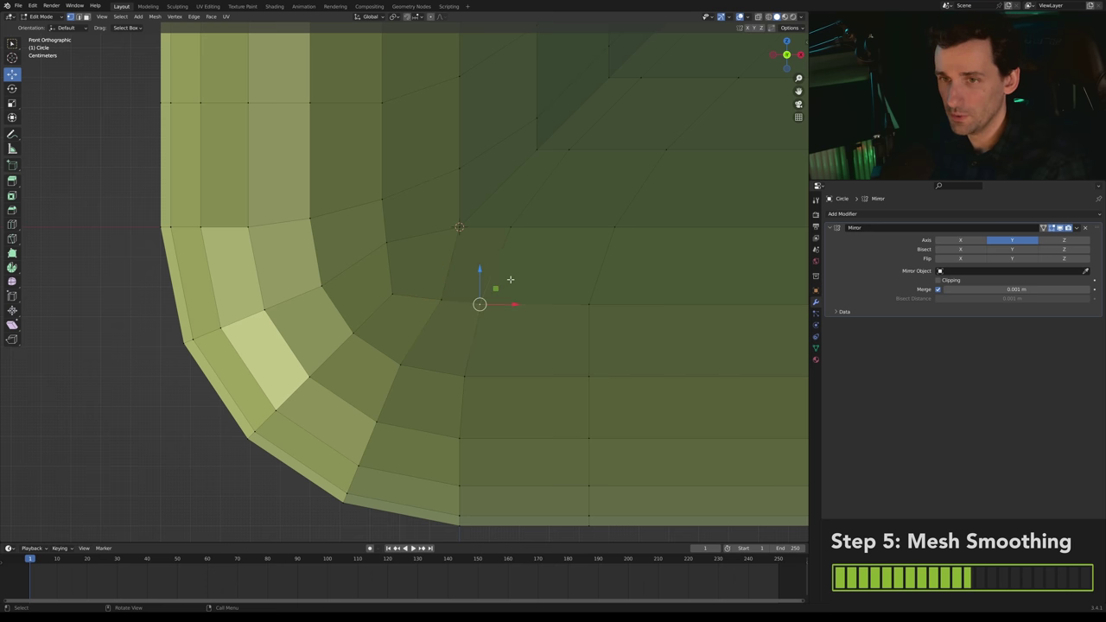
key("shift+v")
left_click(472, 139)
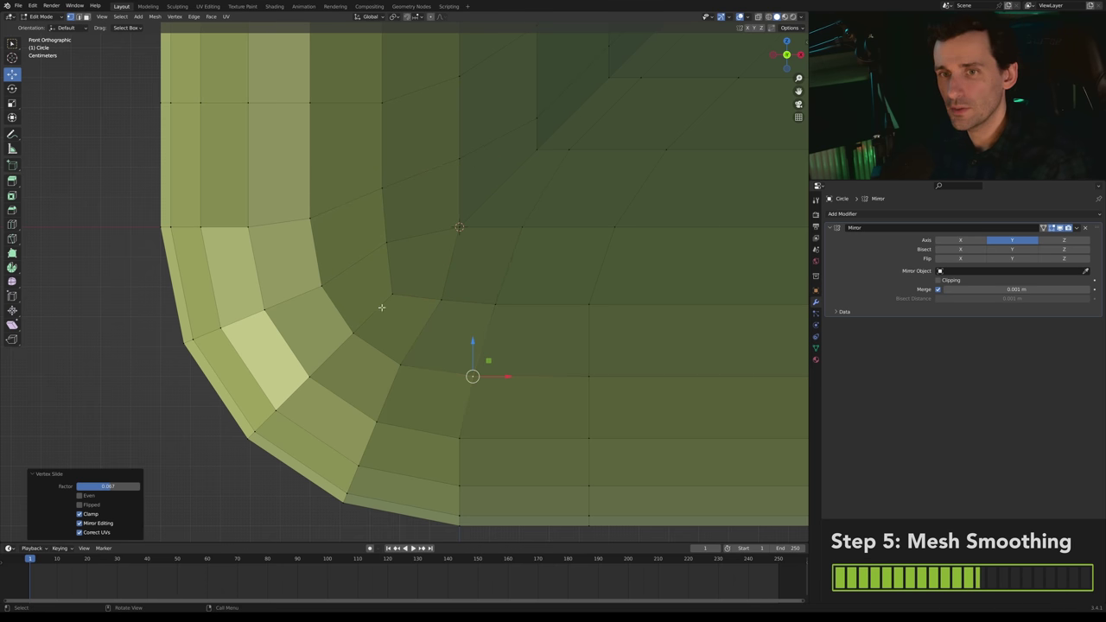
left_click(324, 289)
key("shift+v")
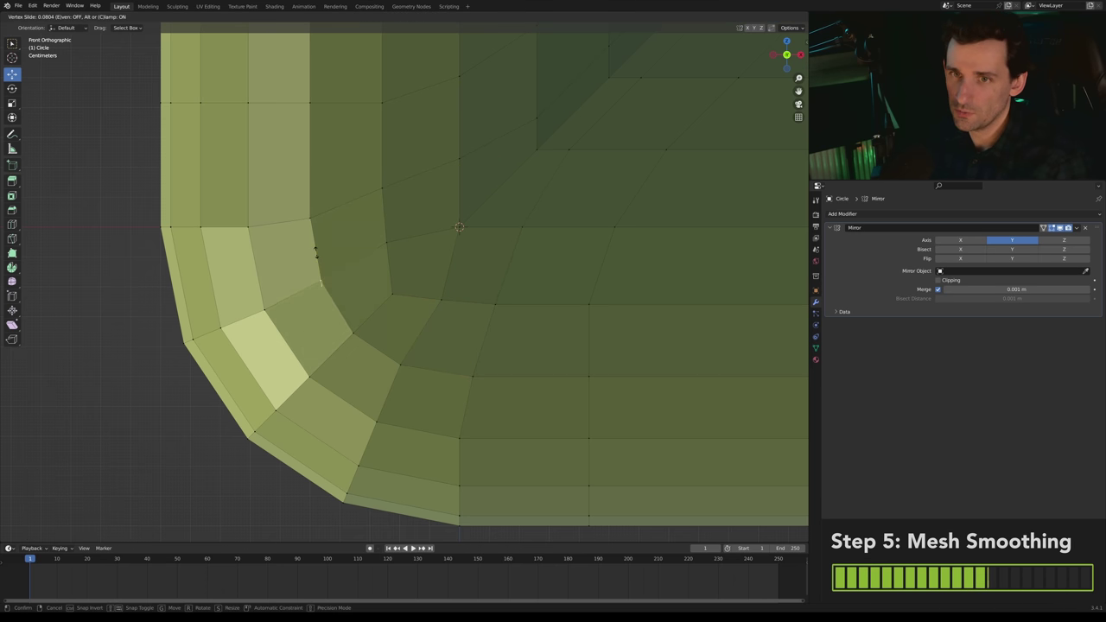
left_click(377, 232)
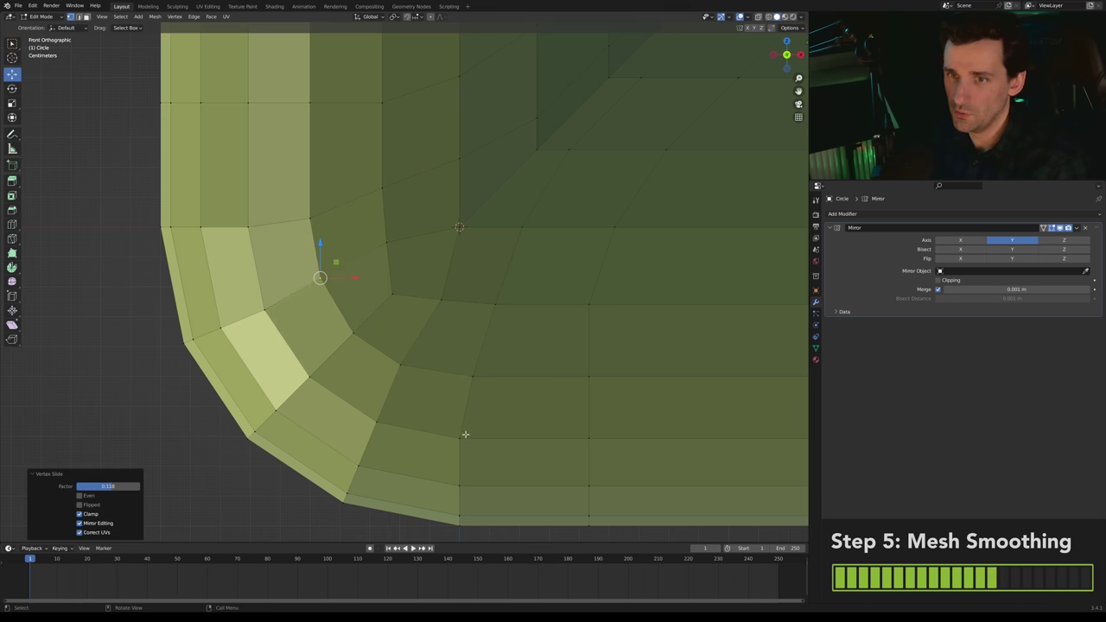
- Leave mesh editing, add a level 2 Subdivision modifier to the corner pipe and shade it smooth
key("Tab")
scroll(428, 285, "down", 4)
key("ctrl+2")
middle_click_drag(434, 279, 653, 354)
right_click(377, 267)
left_click(351, 264)
left_click(741, 16)
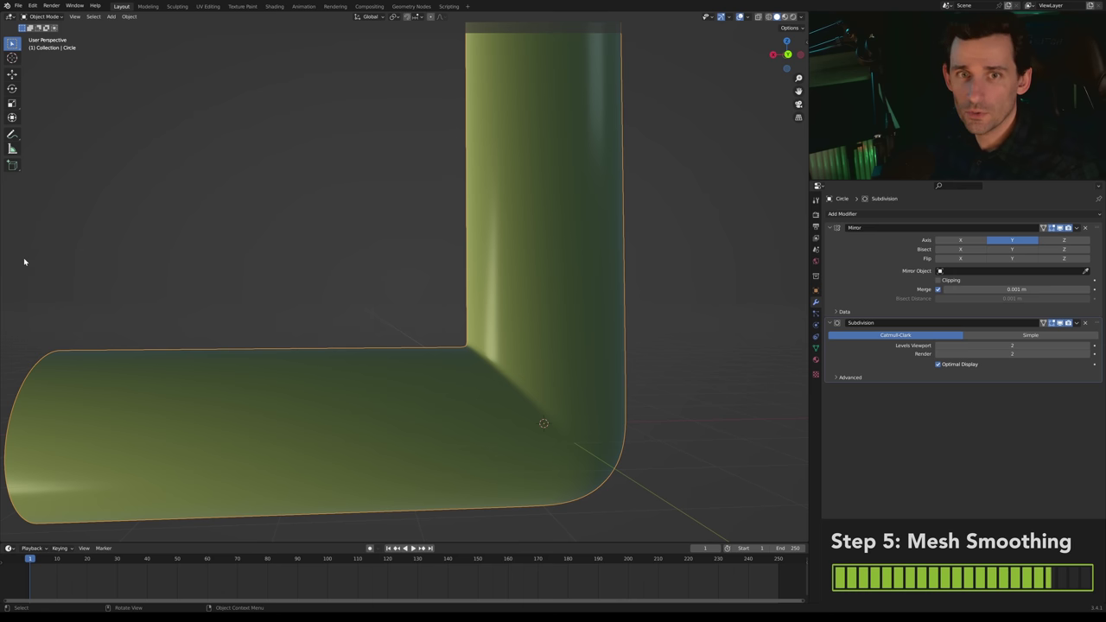
left_click(10, 135)
left_click_drag(442, 102, 443, 114)
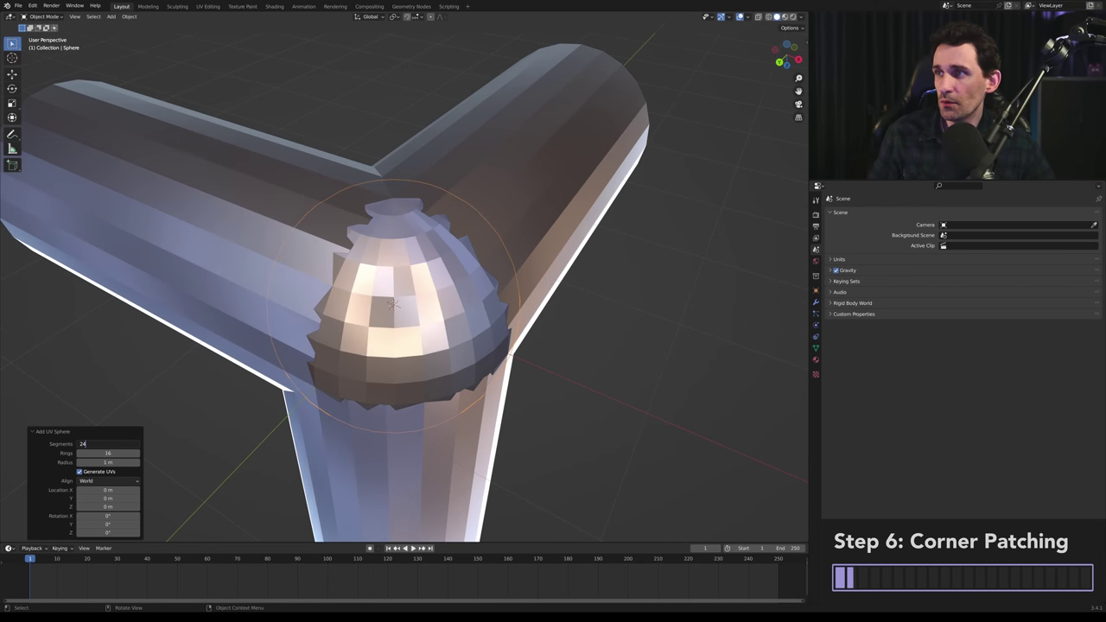
- Set the new UV sphere to 24 segments and 12 rings so its faces line up with the pipe joint
key("Return")
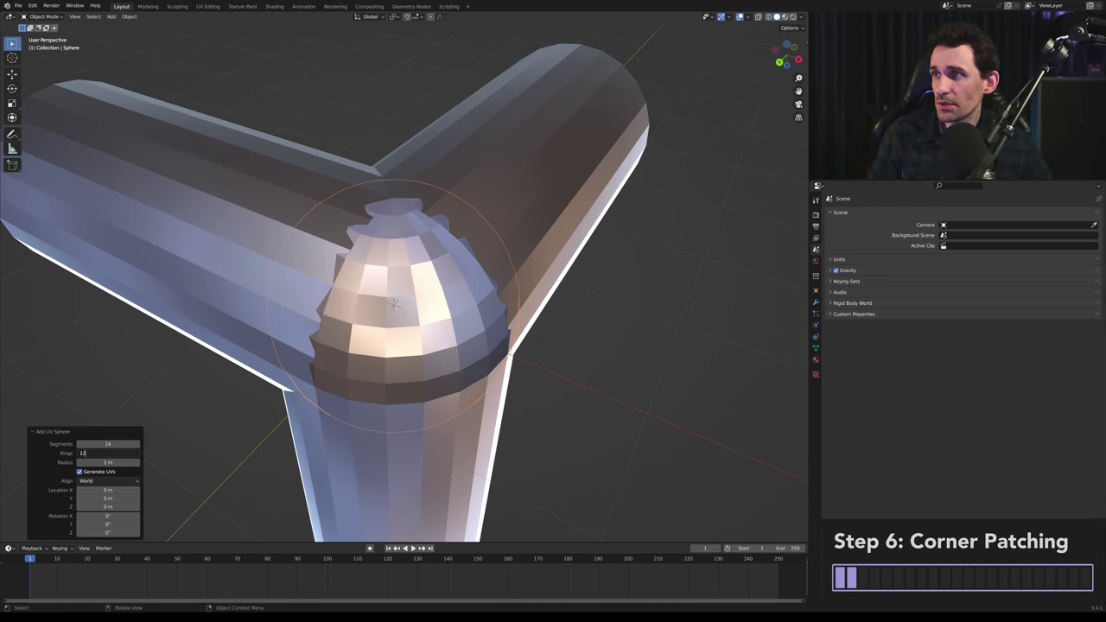
type("12")
key("Return")
middle_click_drag(432, 350, 350, 275)
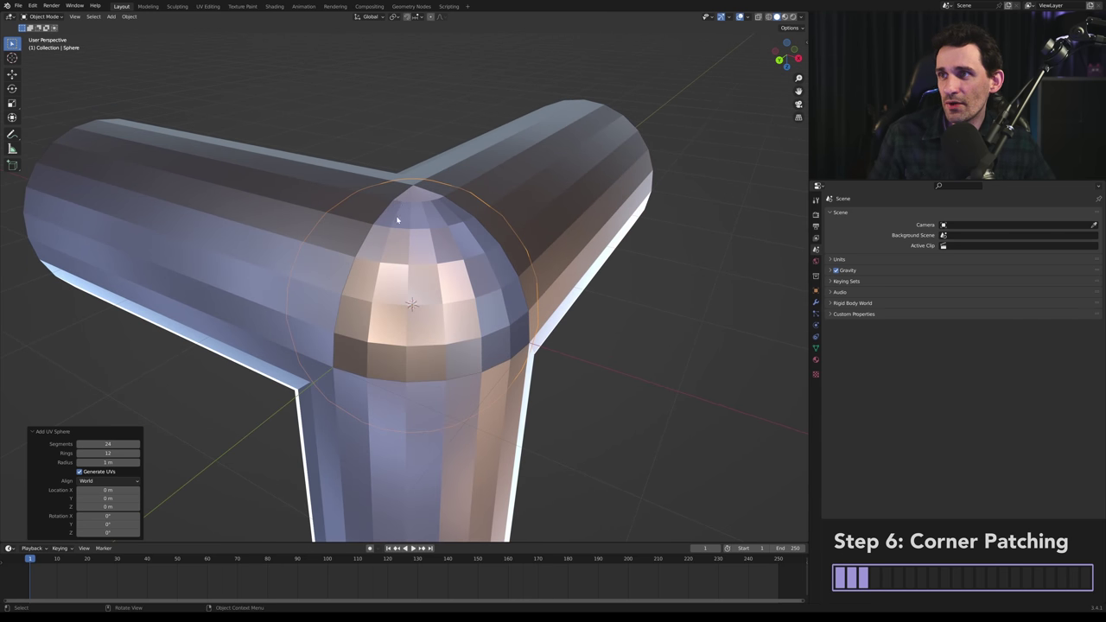
mouse_move(489, 292)
middle_mouse_down()
mouse_move(493, 331)
mouse_move(476, 331)
mouse_move(490, 295)
middle_mouse_up()
- Select the sphere faces on one side of the open three-way corner and separate them into their own object
key("Tab")
left_click_drag(347, 295, 379, 294)
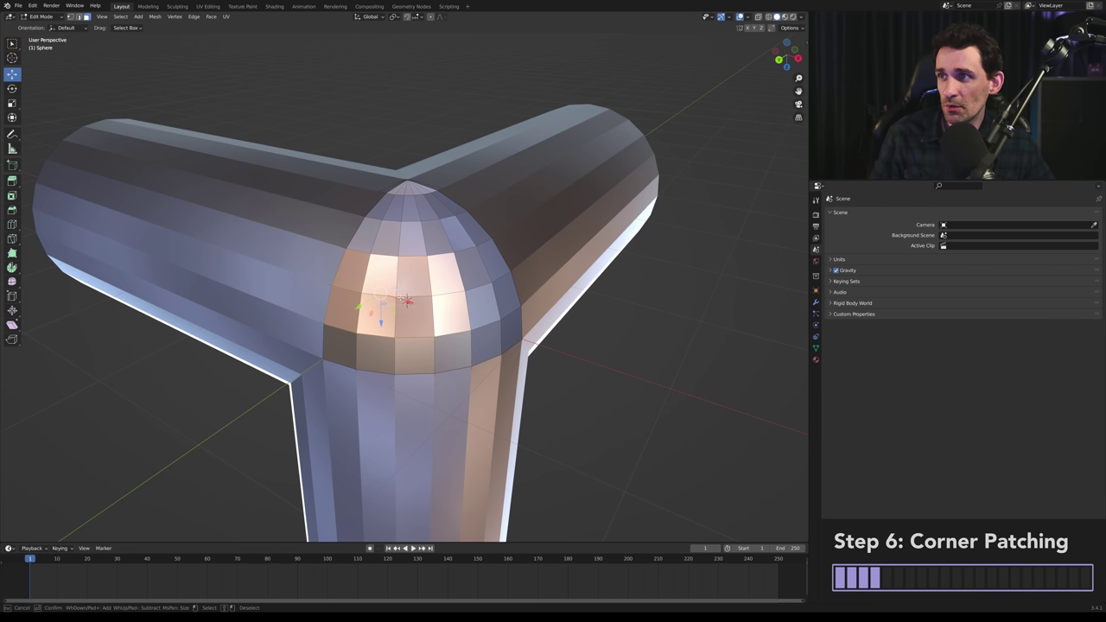
middle_click_drag(380, 311, 377, 315)
key("p")
left_click(377, 314)
key("Tab")
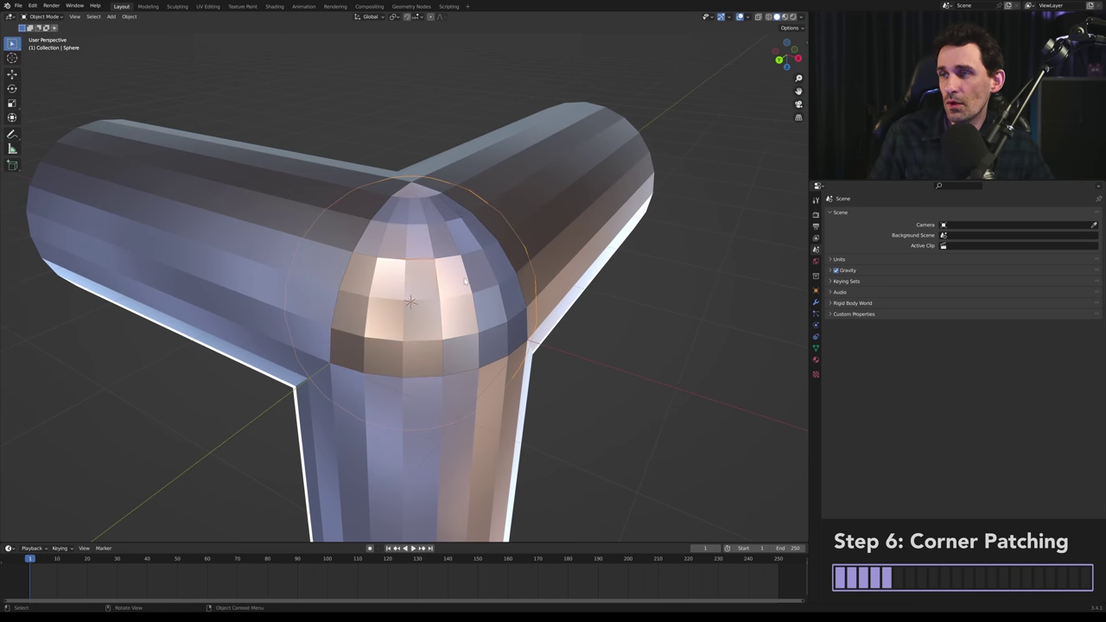
- Delete the rest of the sphere, keeping only the separated patch piece
key("x")
left_click(463, 280)
middle_click_drag(463, 280, 475, 304)
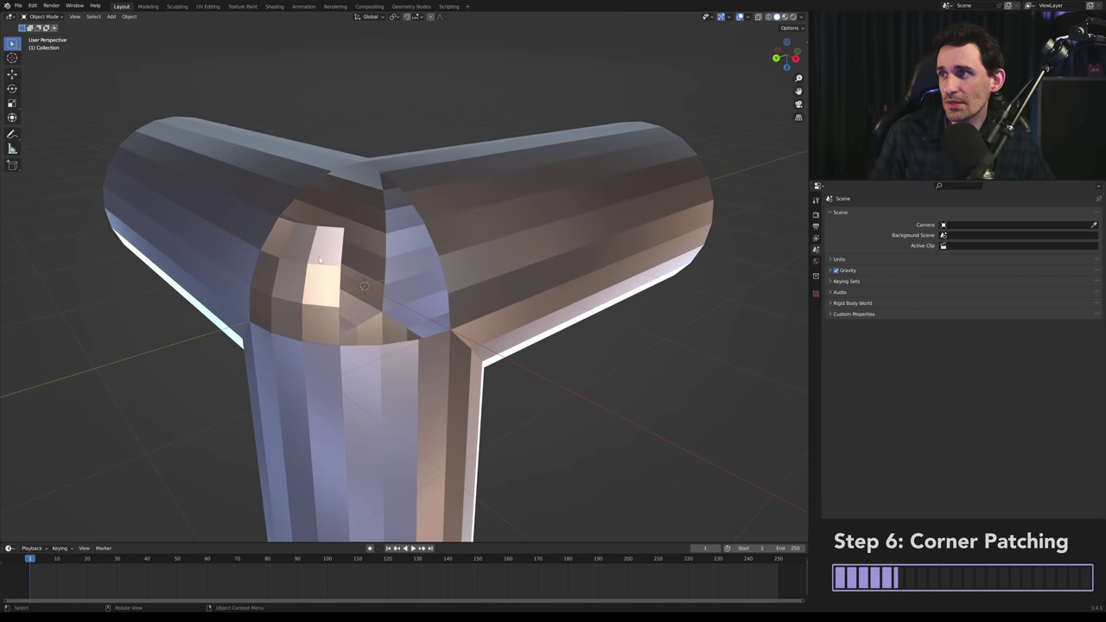
- Duplicate the patch piece in place and rotate the copy 90° about the global X axis
left_click(320, 260)
key("shift+d")
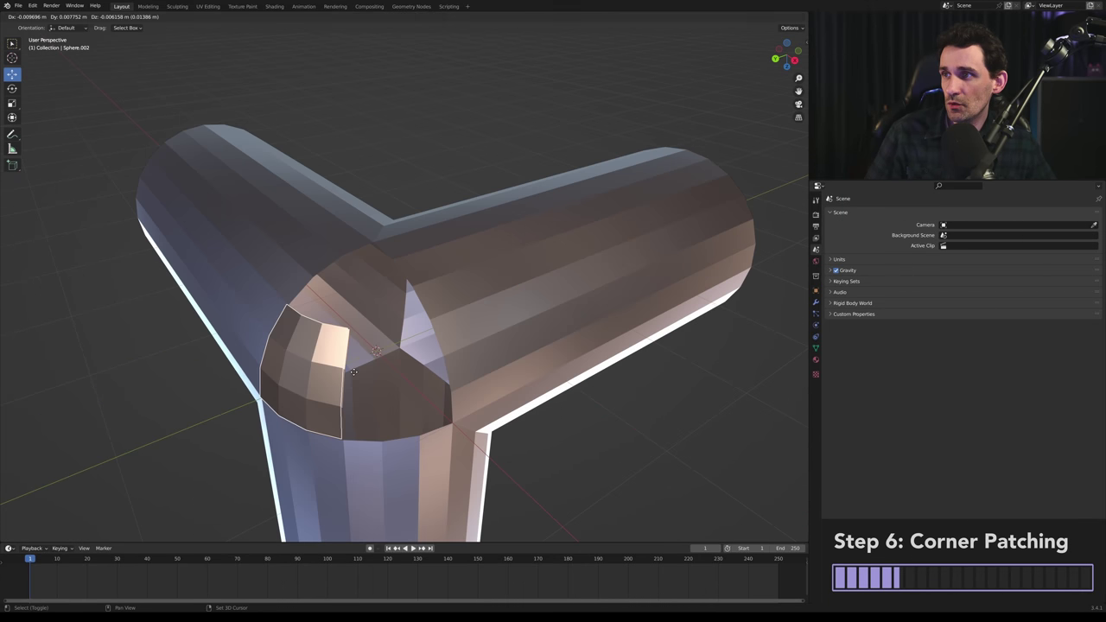
right_click(449, 264)
middle_click_drag(449, 264, 424, 259)
key("r")
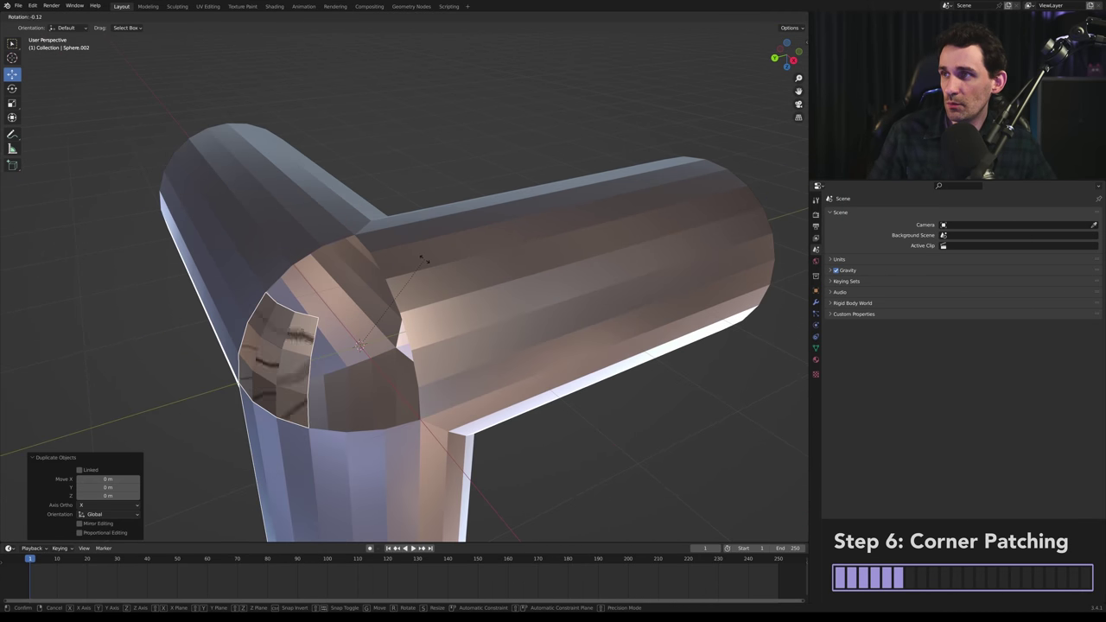
key("x")
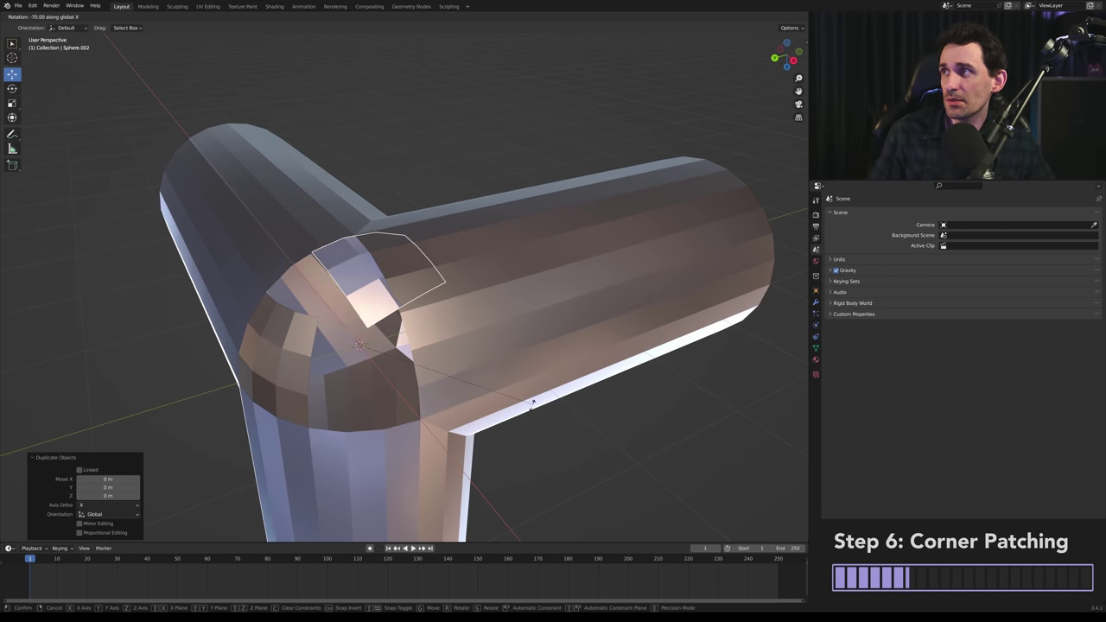
left_click(481, 445)
middle_click_drag(482, 445, 521, 382)
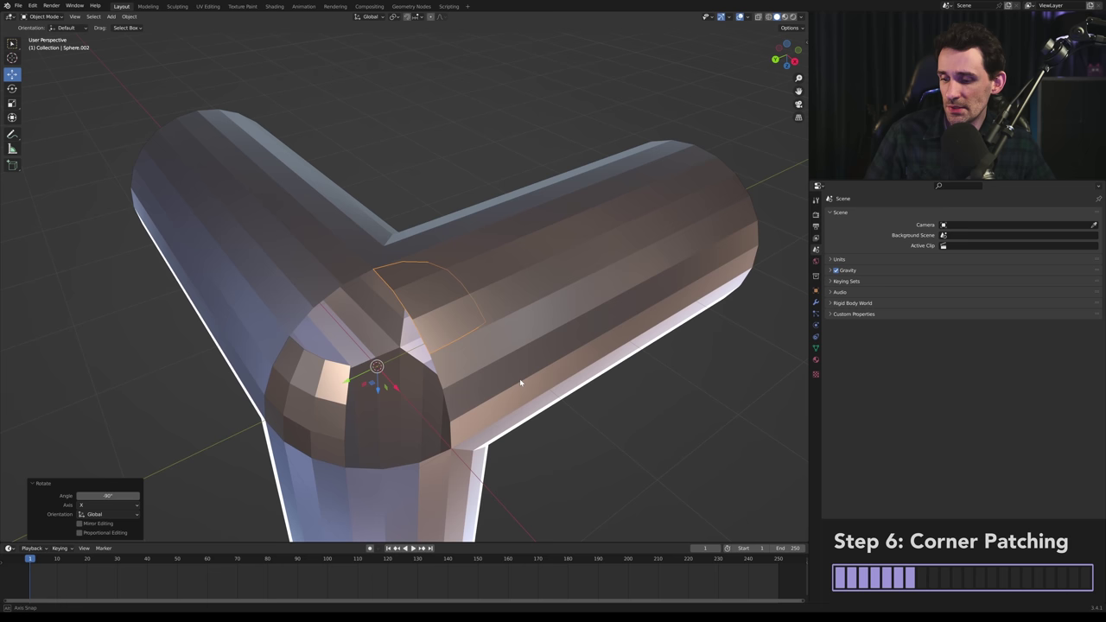
- Rotate the copied piece 90° about the global Z axis so it covers the upper part of the corner opening
key("r")
key("z")
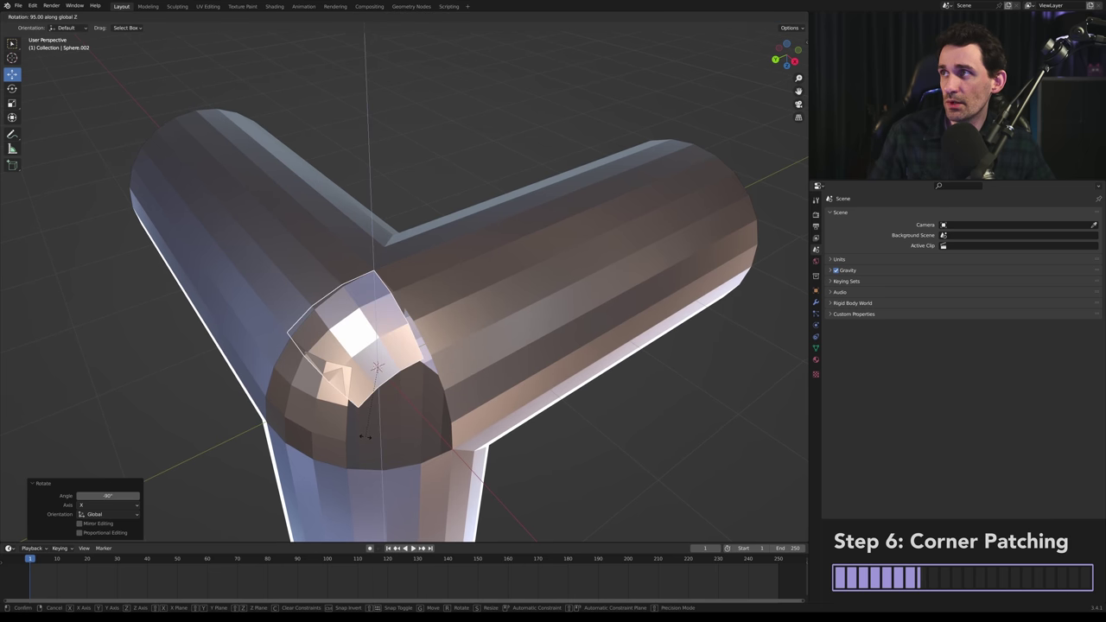
left_click(373, 439)
middle_click_drag(374, 438, 472, 351)
- Duplicate the upper patch piece in place and rotate the copy 90° about the global Y axis
key("shift+d")
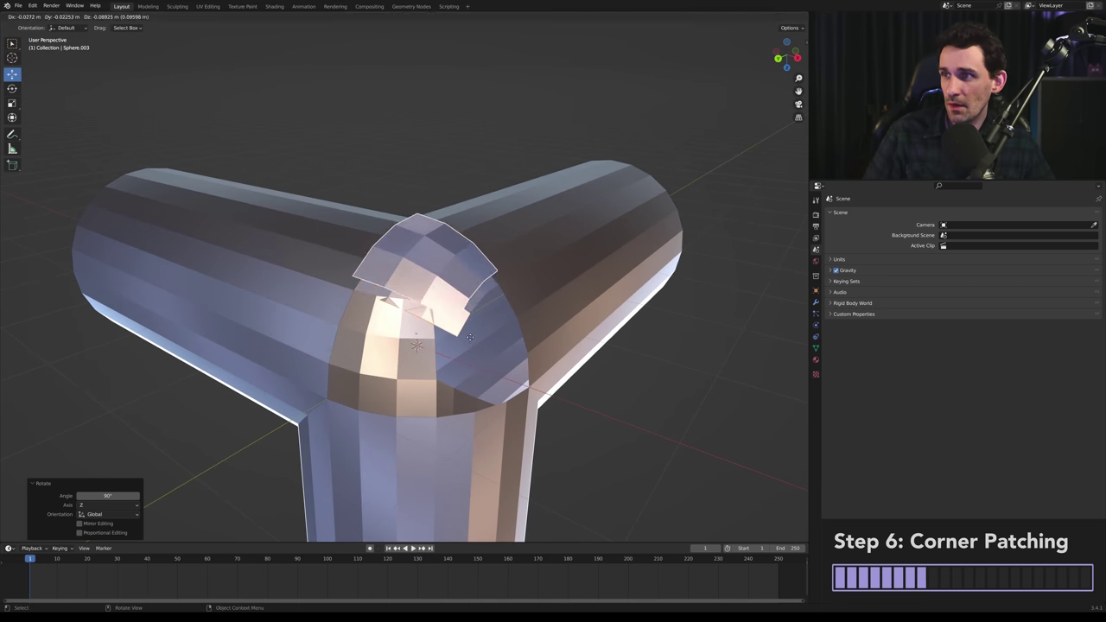
right_click(469, 337)
key("r")
key("y")
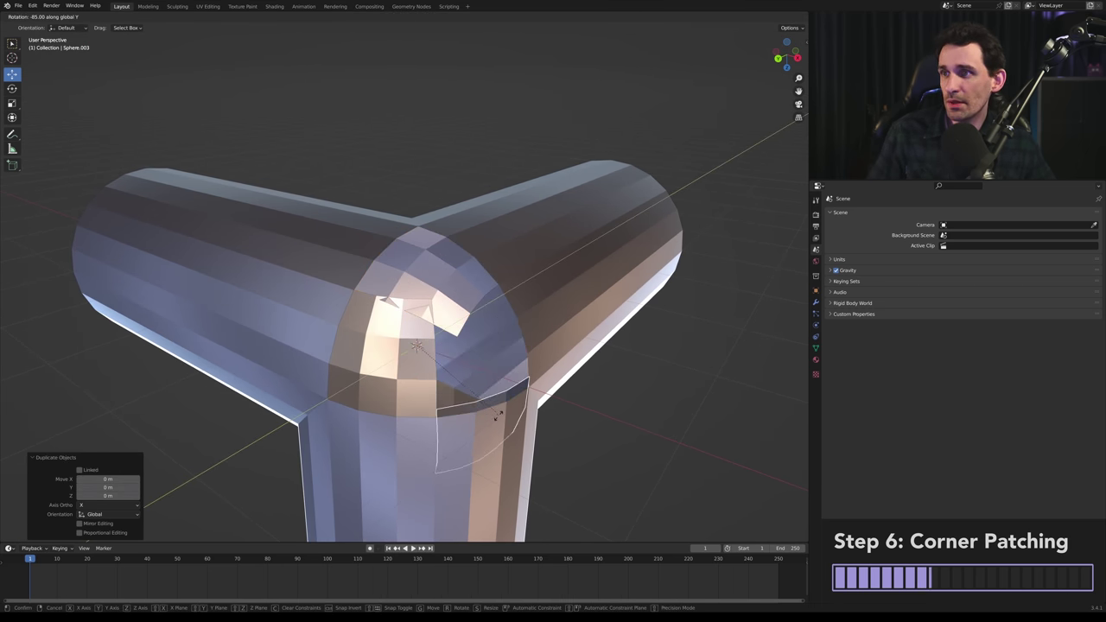
left_click(498, 416)
- Rotate the third piece 90° about the global X axis to cover the remaining side of the corner opening
middle_click_drag(498, 416, 424, 302)
key("r")
key("x")
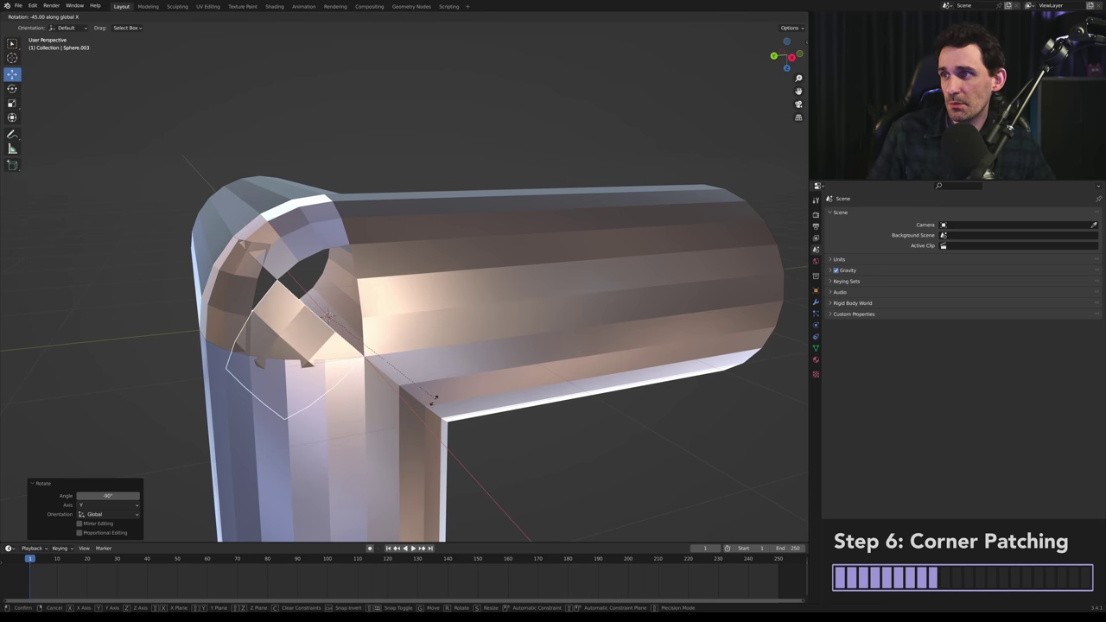
left_click(354, 424)
middle_click_drag(354, 424, 406, 340)
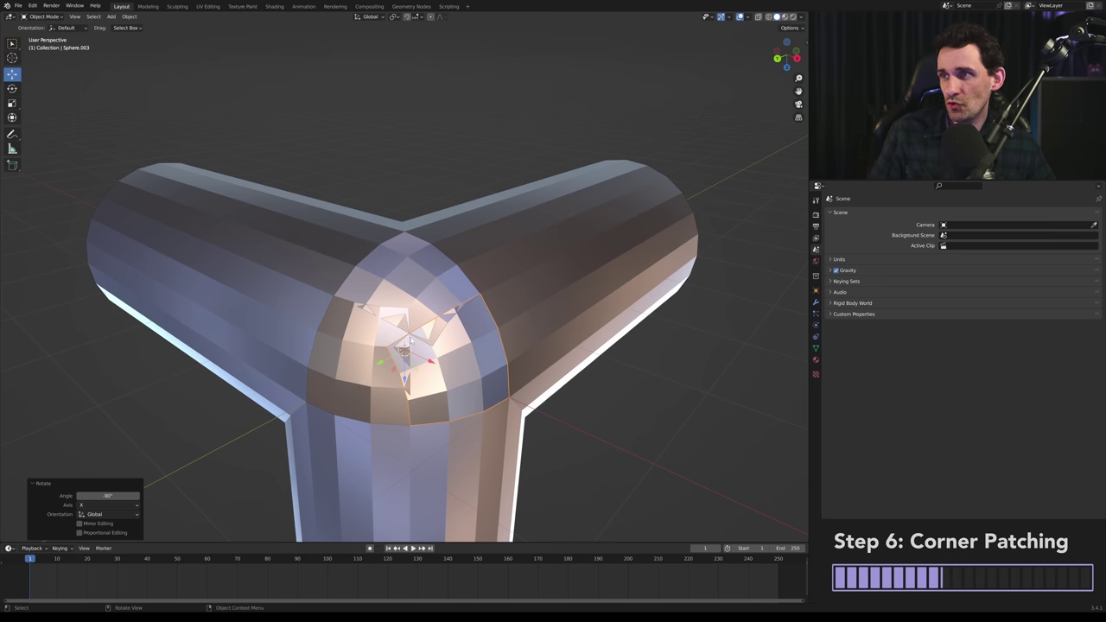
- Select all three patch pieces and join them into one object
left_click(373, 348, "shift")
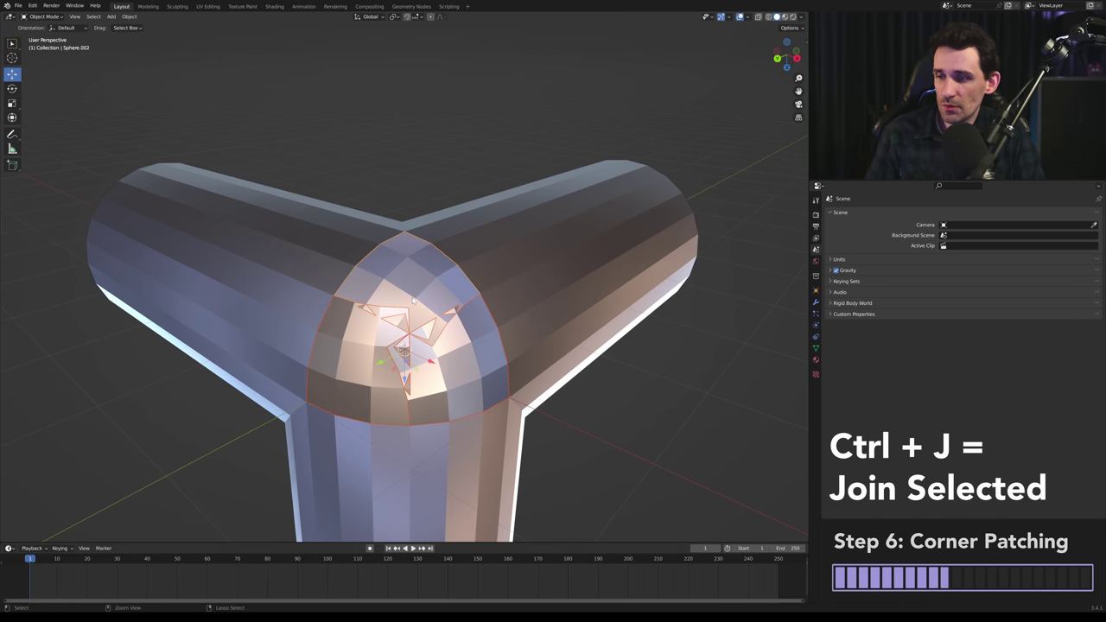
key("ctrl+j")
middle_click_drag(413, 300, 375, 343)
- Edit the joined patch's mesh in wireframe display and merge all its vertices by distance
key("Tab")
key("alt+z")
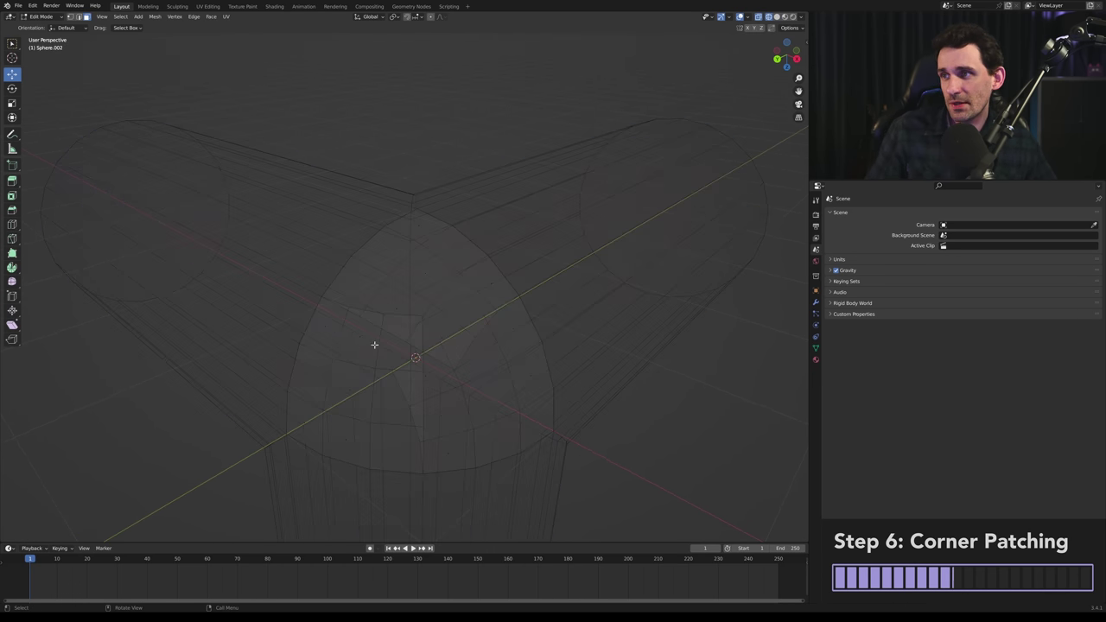
key("a")
key("m")
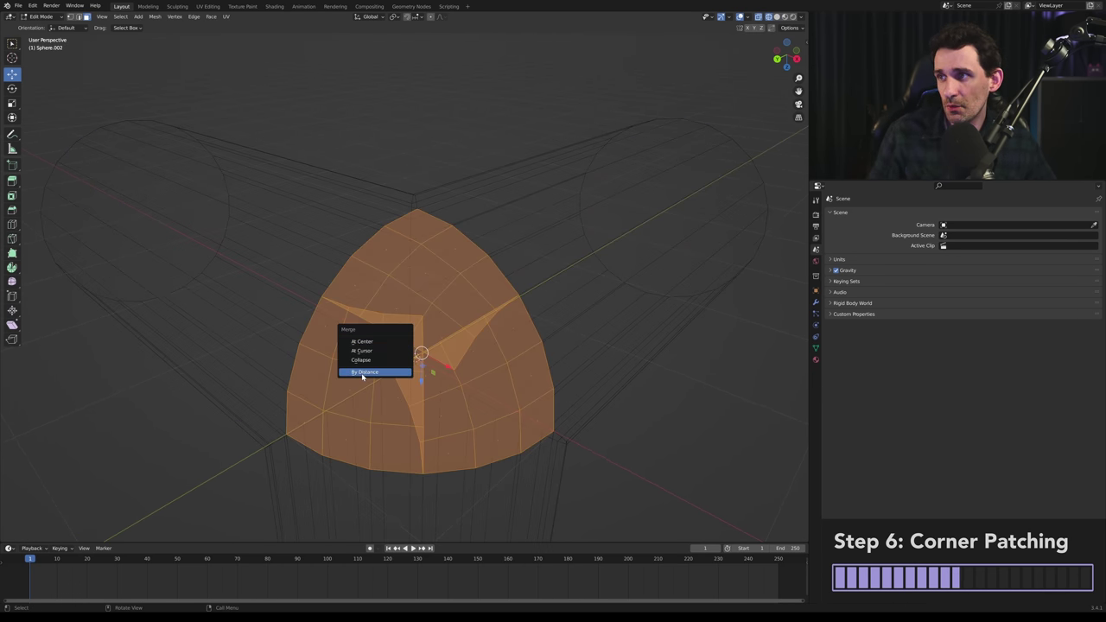
left_click(363, 373)
- Merge the nearly overlapping vertex pairs at center along each of the three seams between the patch pieces
key("1")
left_click(349, 307)
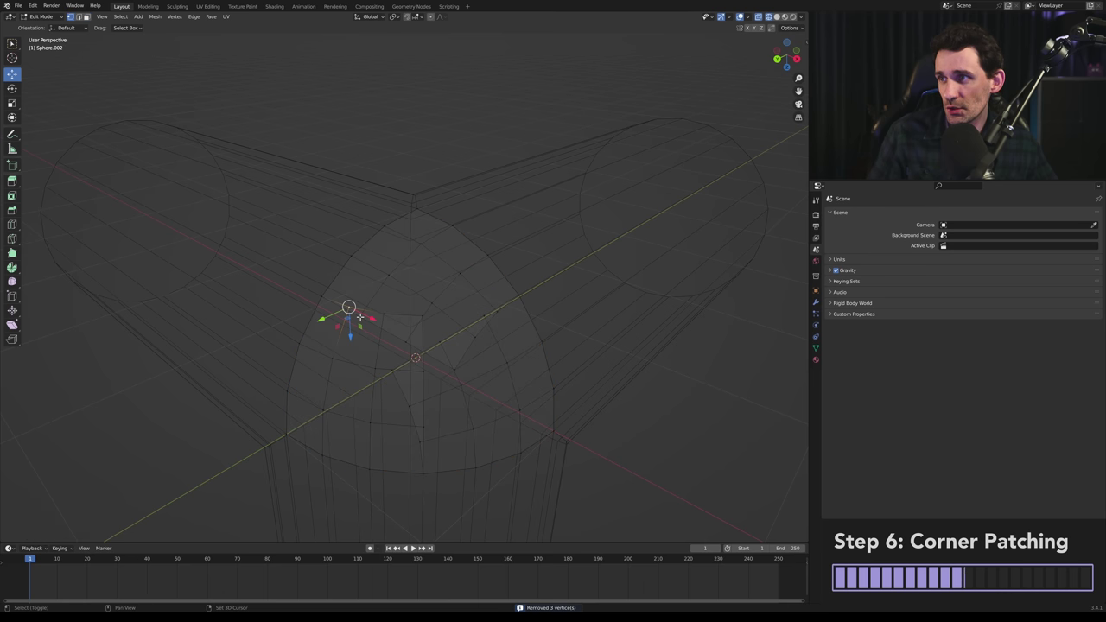
key("m")
left_click(338, 249)
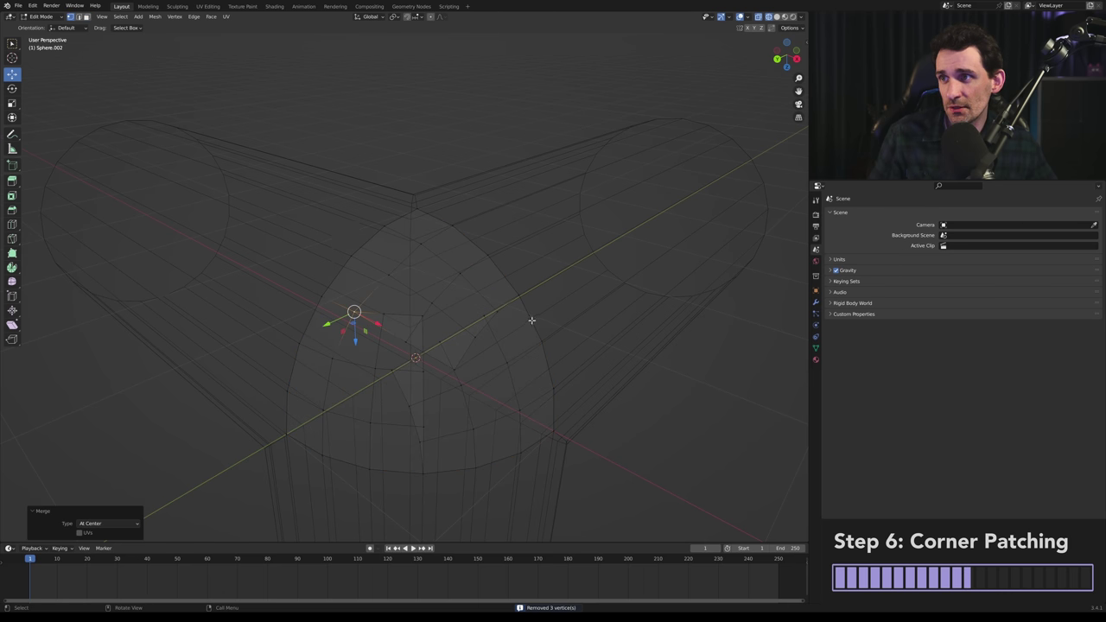
left_click(483, 316)
key("shift+r")
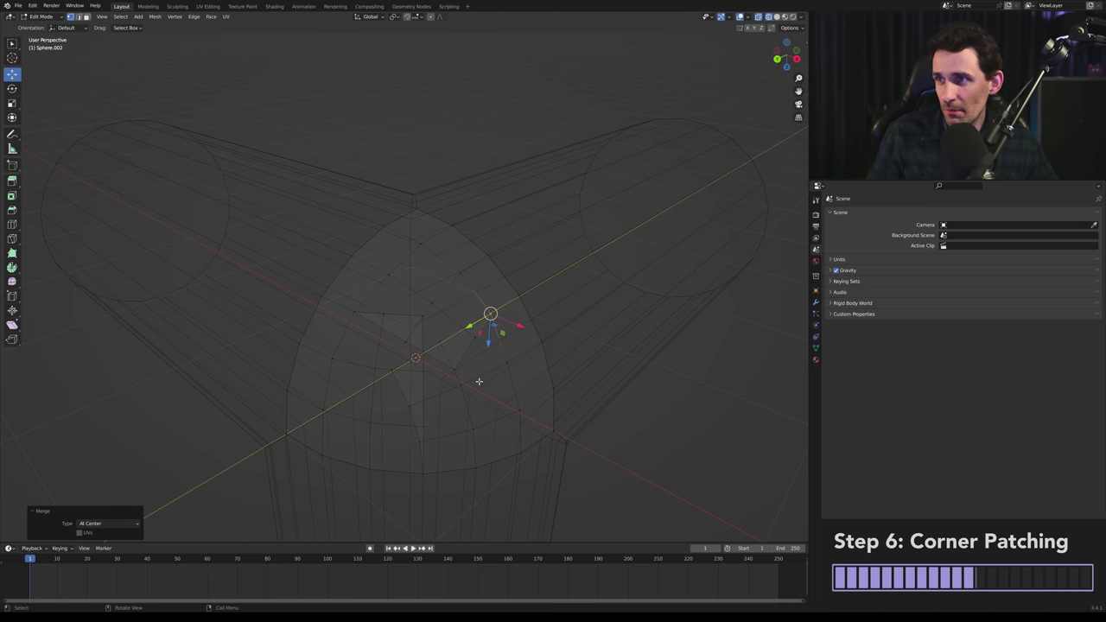
left_click(418, 446)
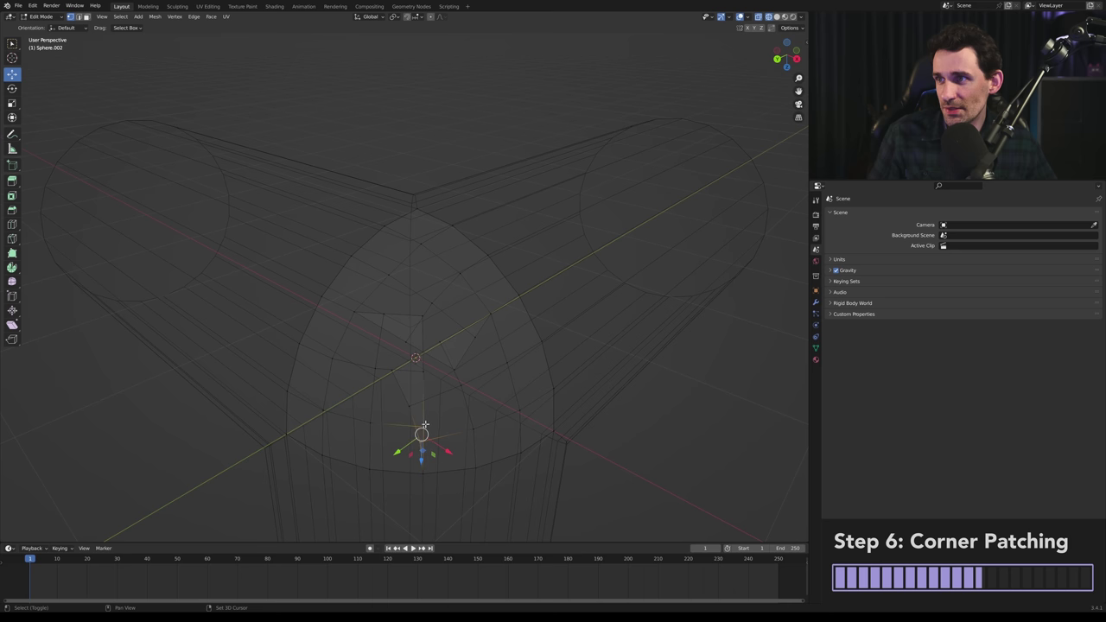
key("shift+r")
- Delete the edges overlapping in the middle of the patch and return to solid shading
scroll(461, 406, "up", 2)
middle_click_drag(444, 420, 415, 412, "shift")
left_click(364, 376)
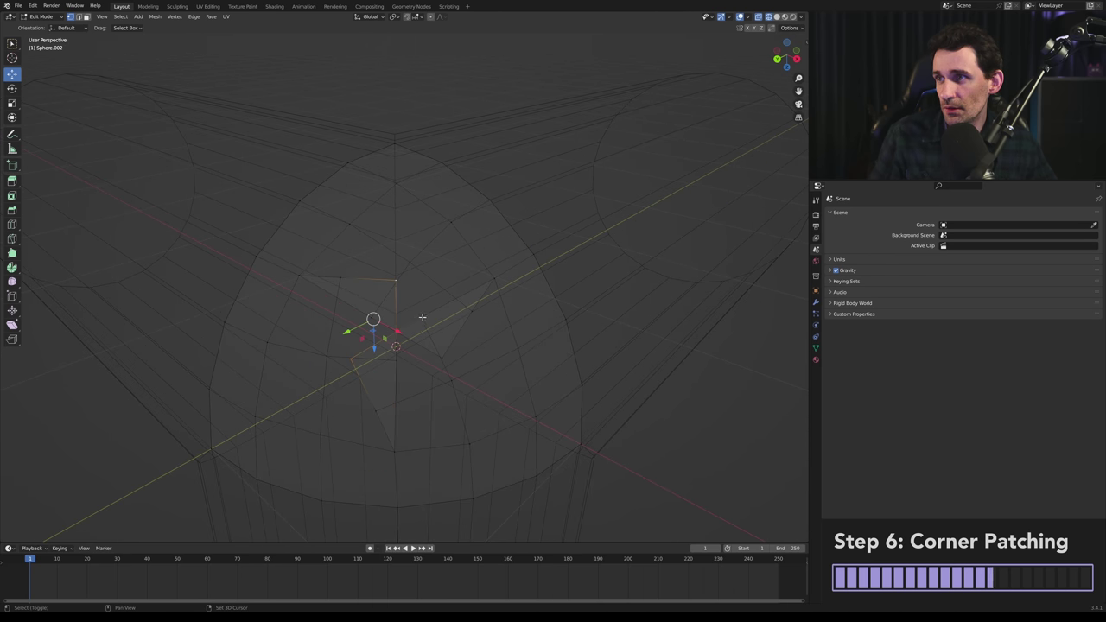
key("x")
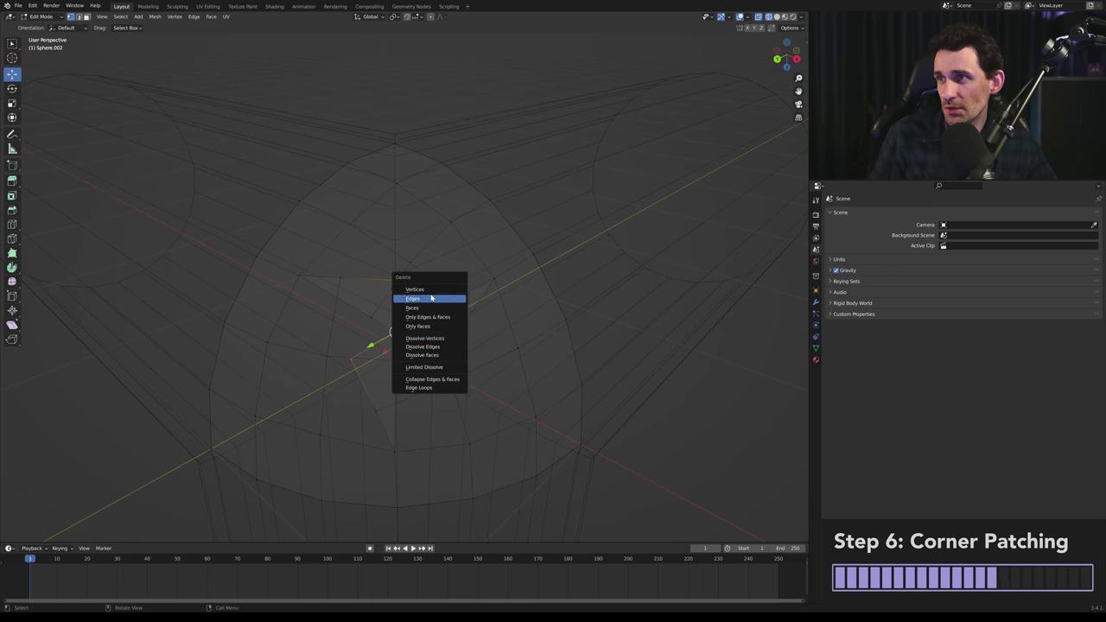
left_click(432, 298)
key("shift+z")
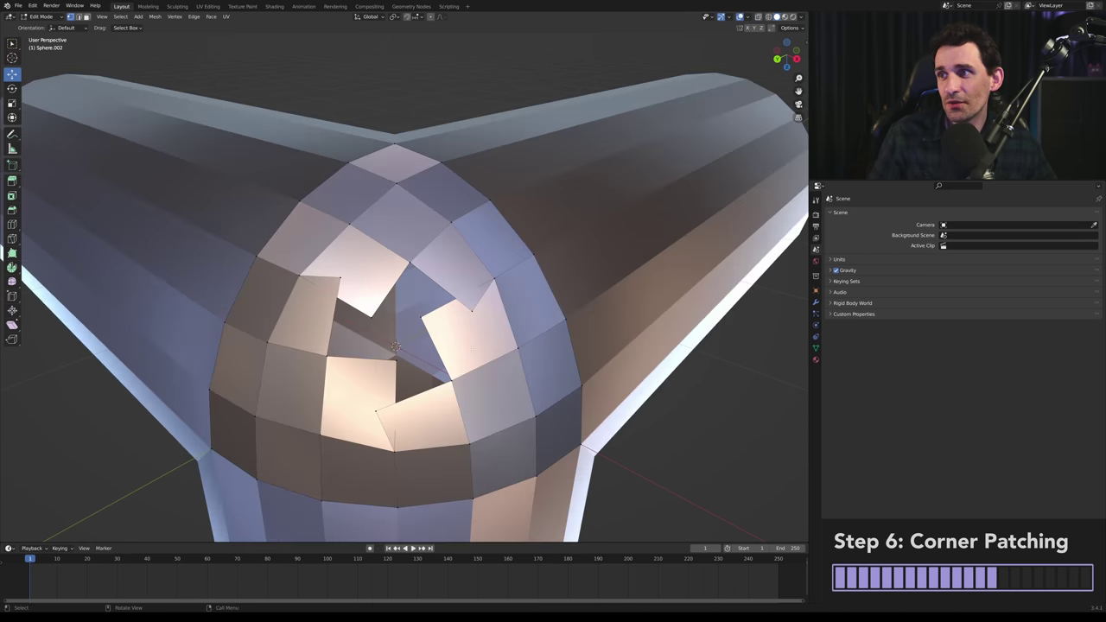
- Merge the loose vertex pairs at center on the lower, right and left seams around the central hole
key("f")
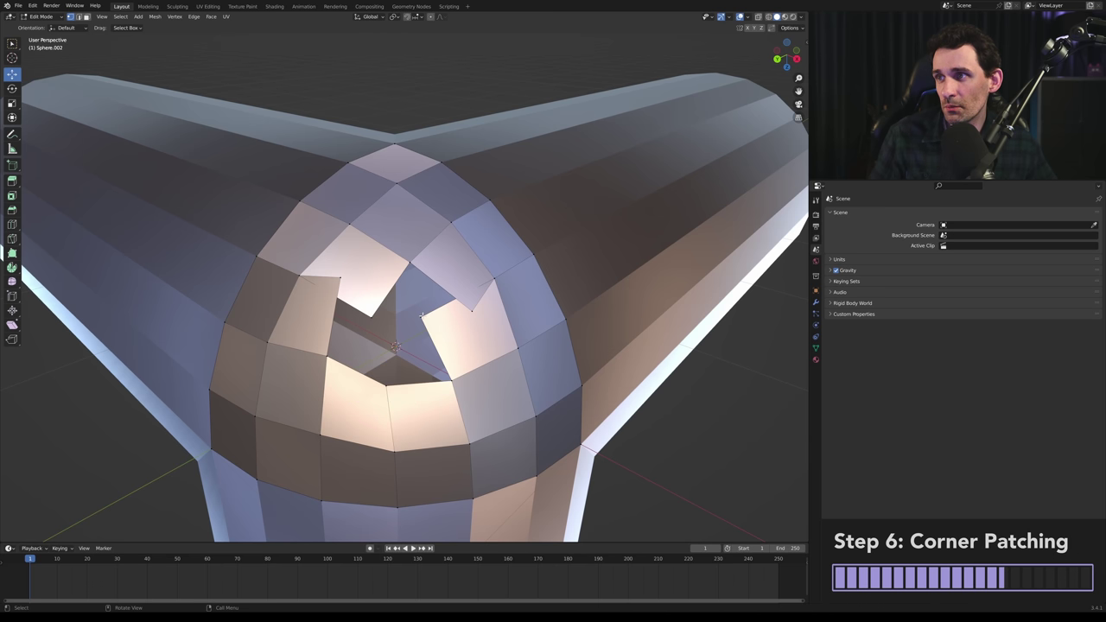
key("m")
left_click(472, 312)
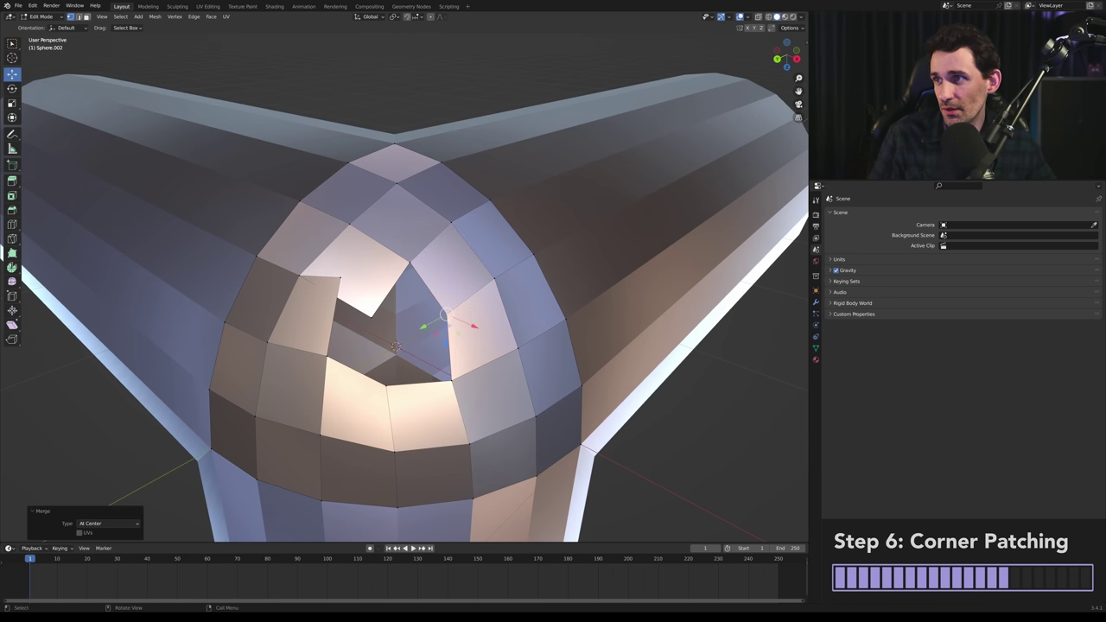
left_click(340, 278)
left_click(372, 316, "shift")
key("m")
left_click(371, 318)
- Fill a triangular face between neighbouring edges at three alternate corners of the central hole
key("f")
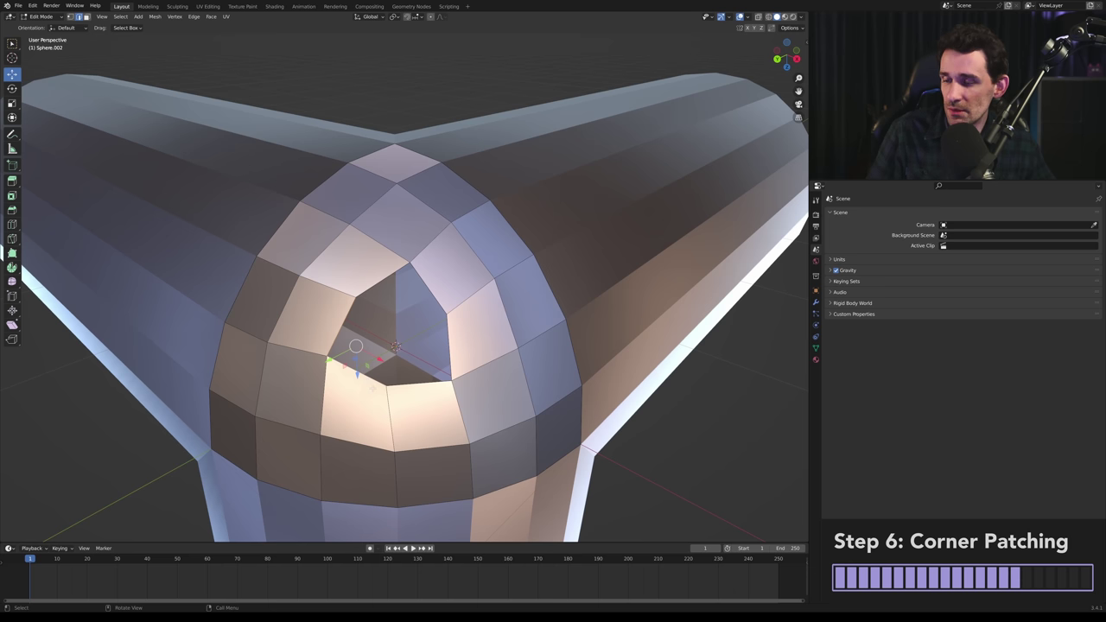
key("z")
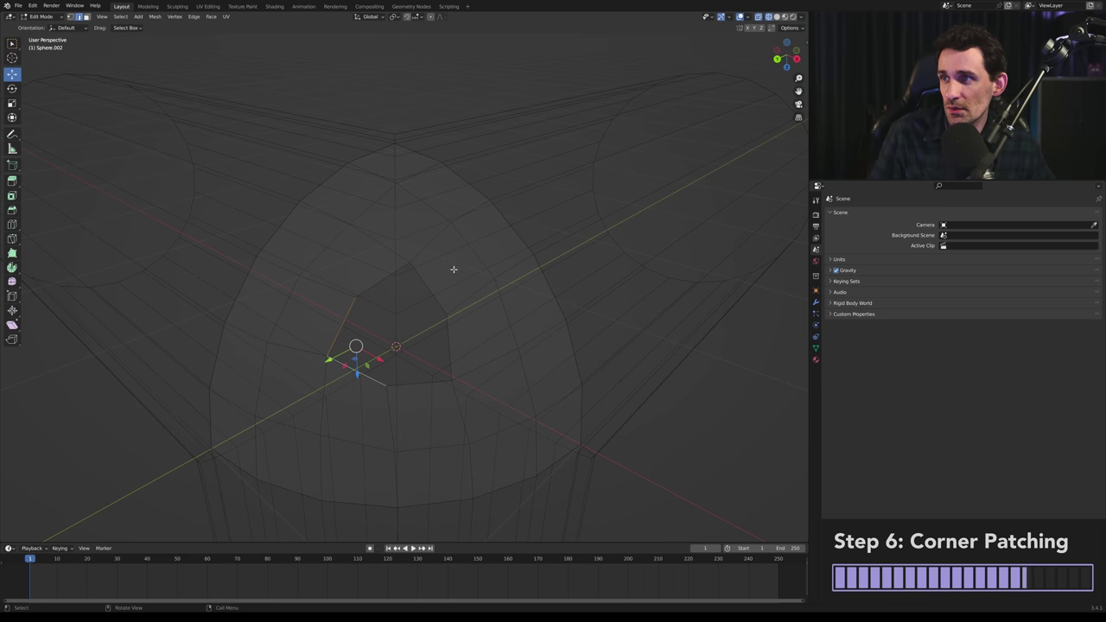
key("z")
key("f")
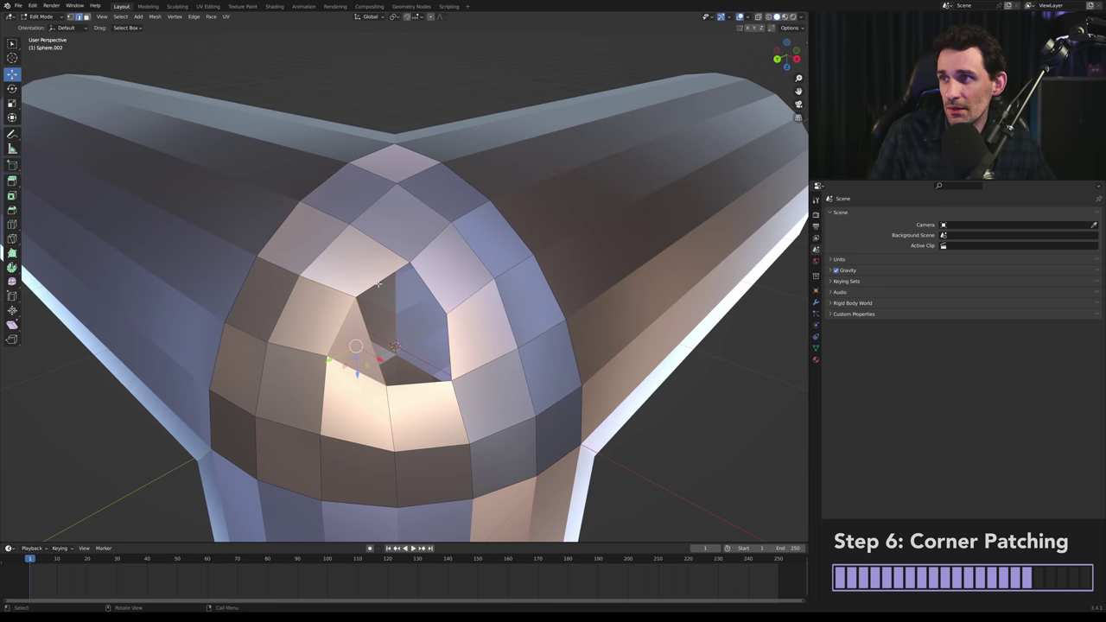
key("f")
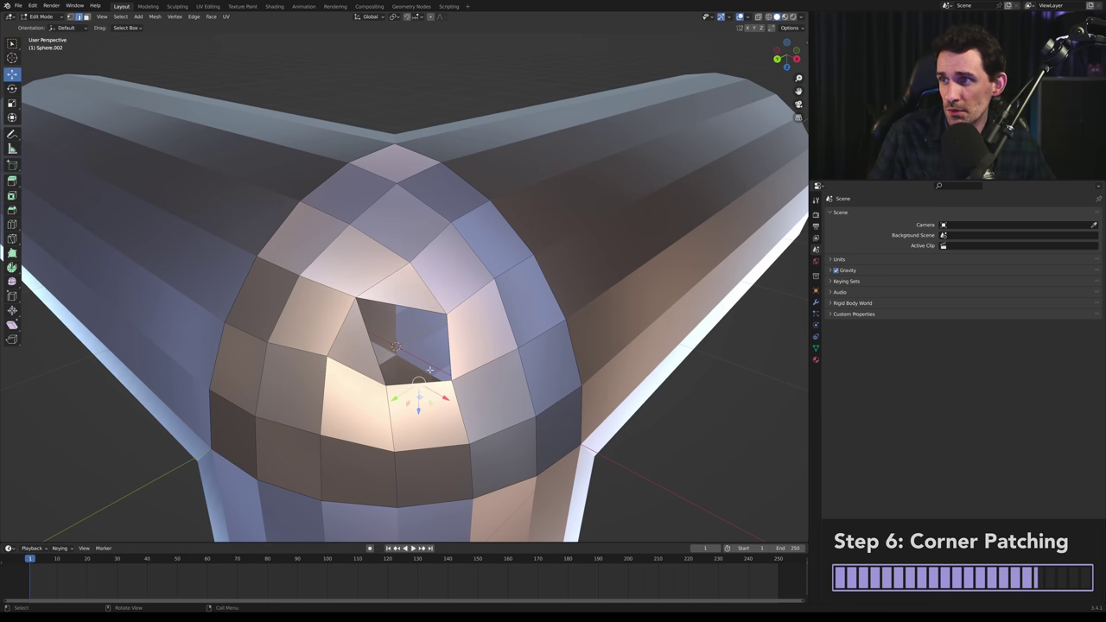
key("f")
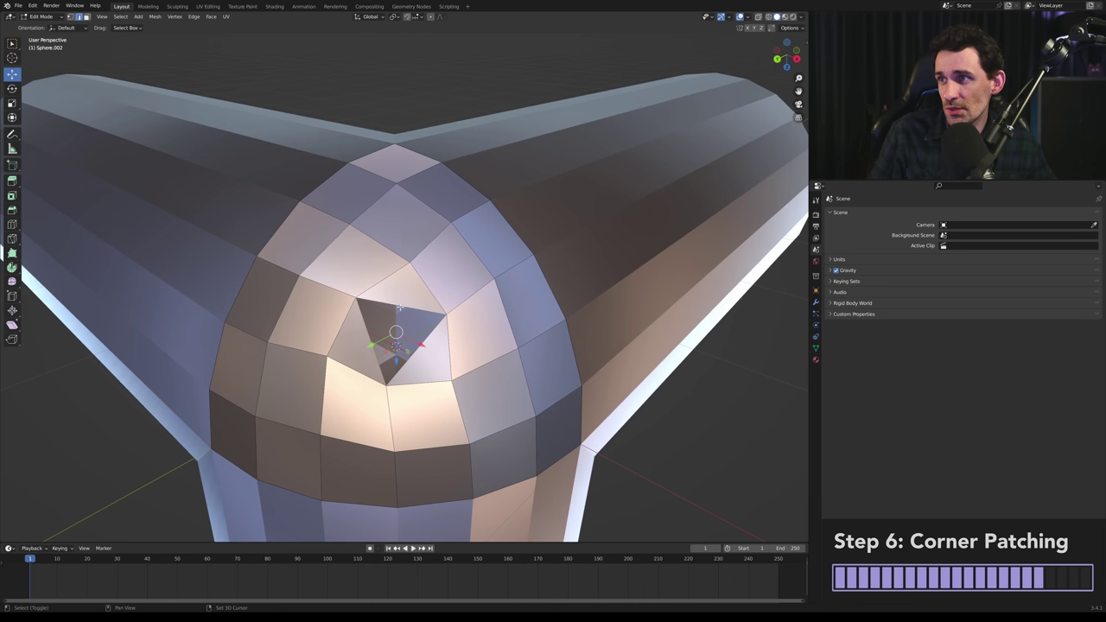
- Subdivide the remaining triangular hole's three edges, merge their midpoints at center and leave mesh editing
right_click(406, 321)
left_click(370, 345)
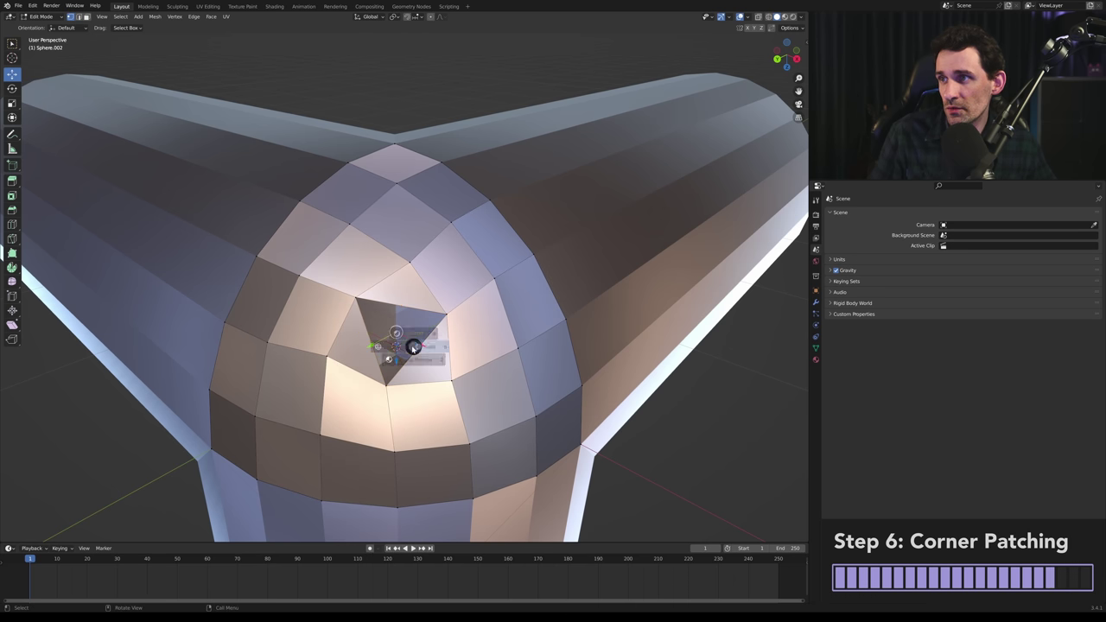
key("shift+z")
key("m")
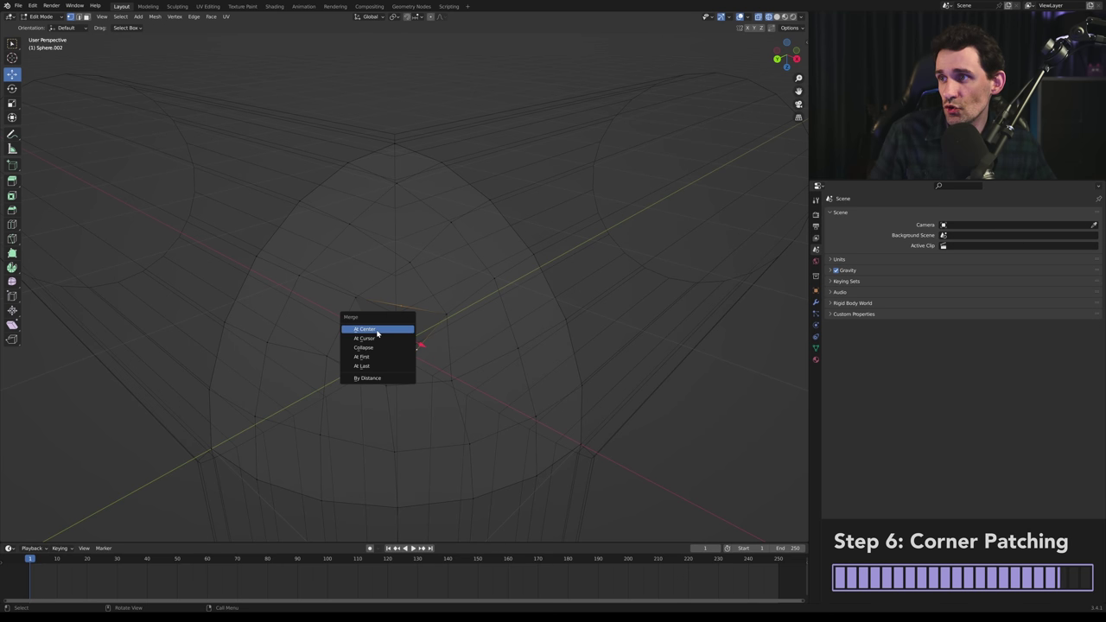
left_click(377, 333)
key("shift+z")
scroll(500, 284, "down", 3)
key("Tab")
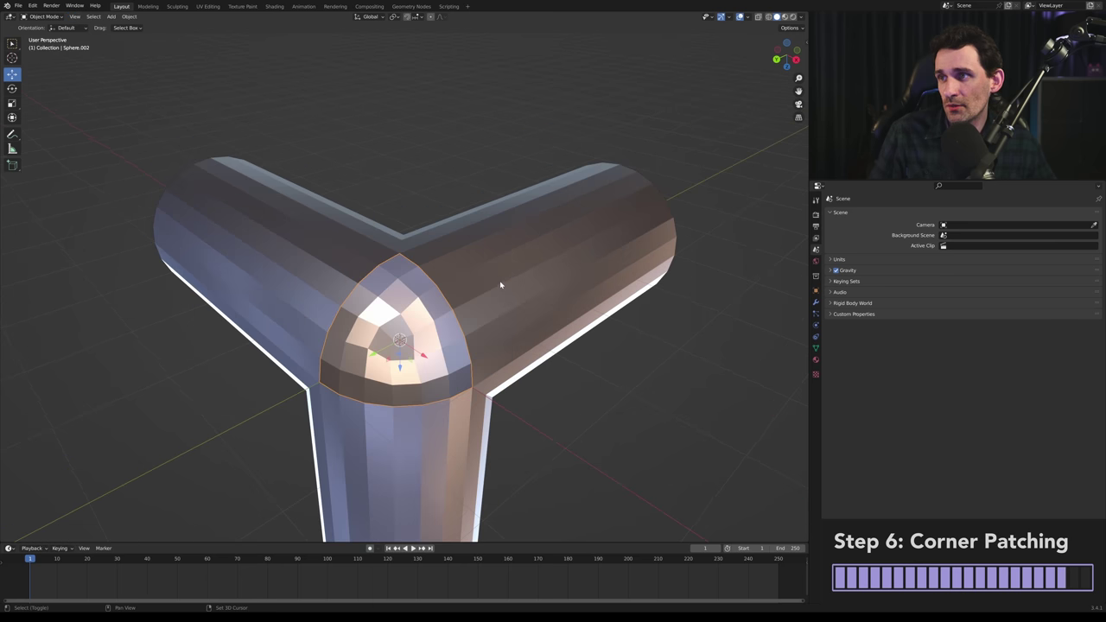
- Check the patch against the pipes in wireframe, return to solid shading, join both objects and open the combined mesh for editing
middle_click_drag(505, 302, 447, 302)
key("z")
left_click(389, 301)
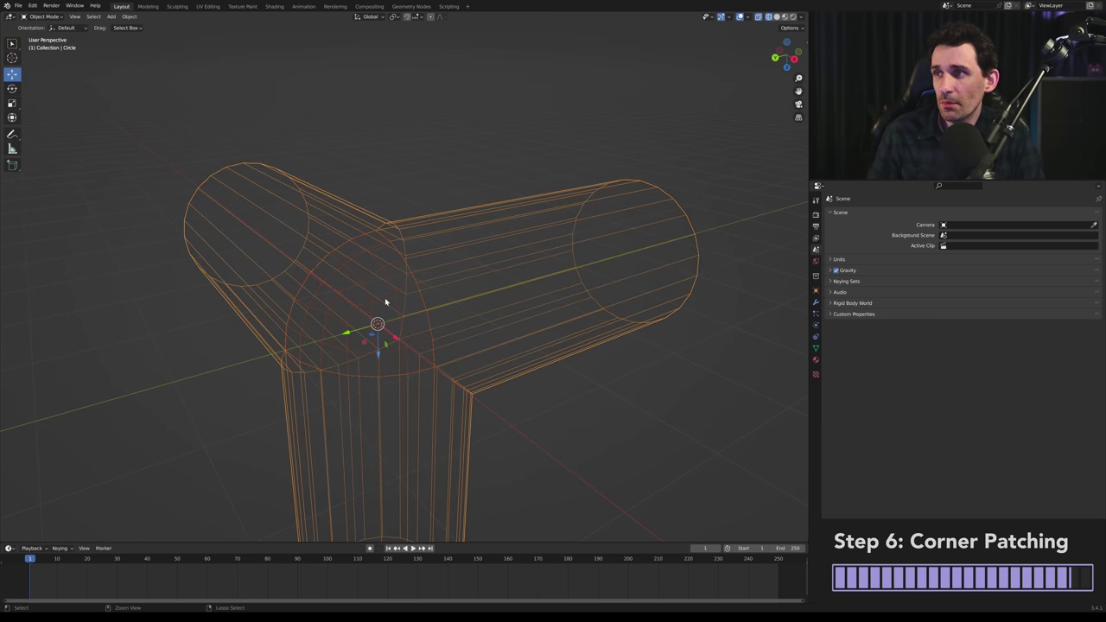
key("z")
left_click(420, 294)
key("Tab")
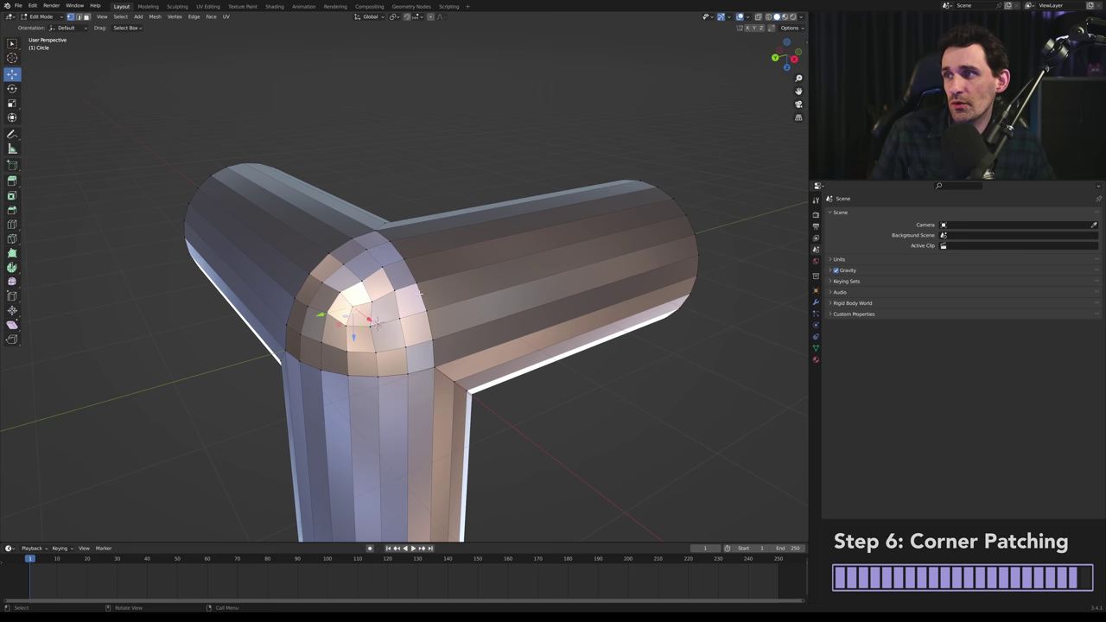
- Merge all vertices of the combined mesh by distance, recalculate its normals and leave mesh editing
key("a")
key("m")
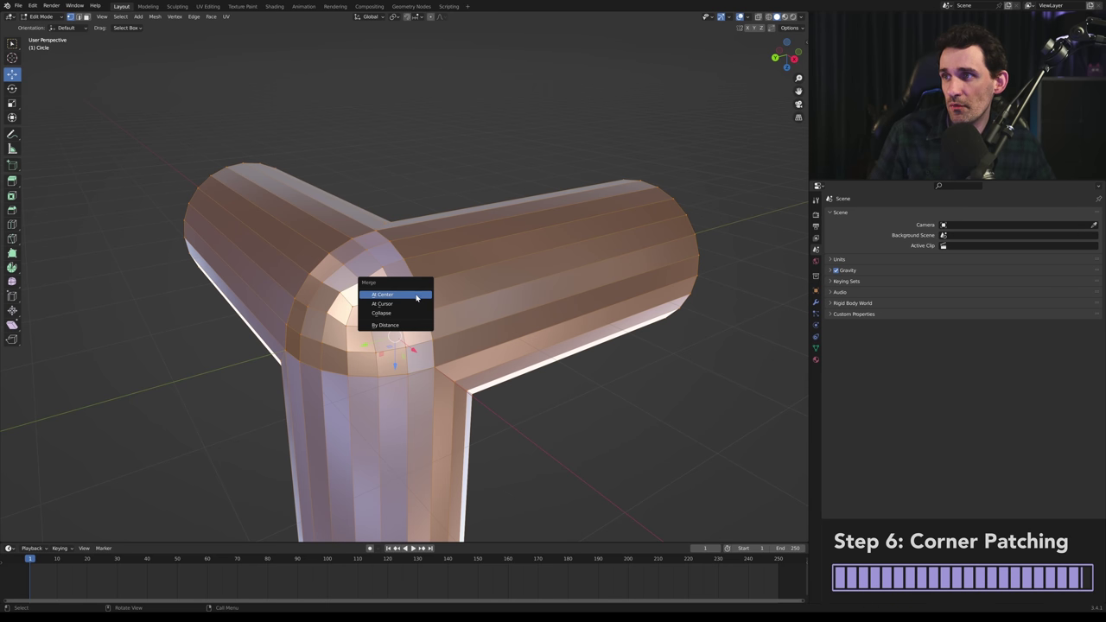
left_click(377, 322)
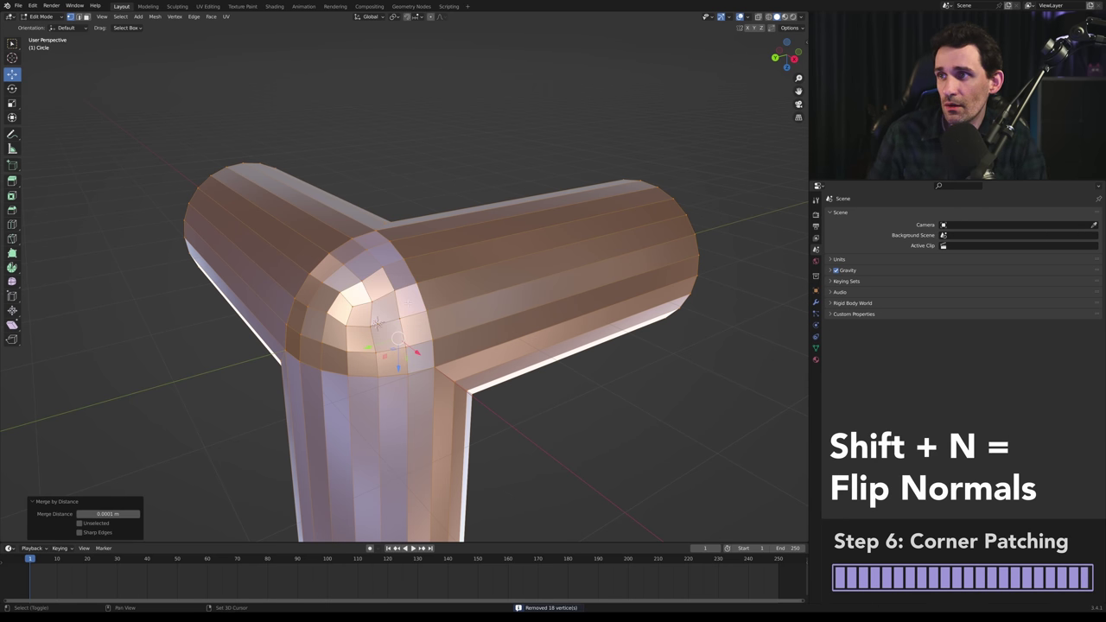
key("shift+n")
middle_click_drag(464, 270, 381, 302)
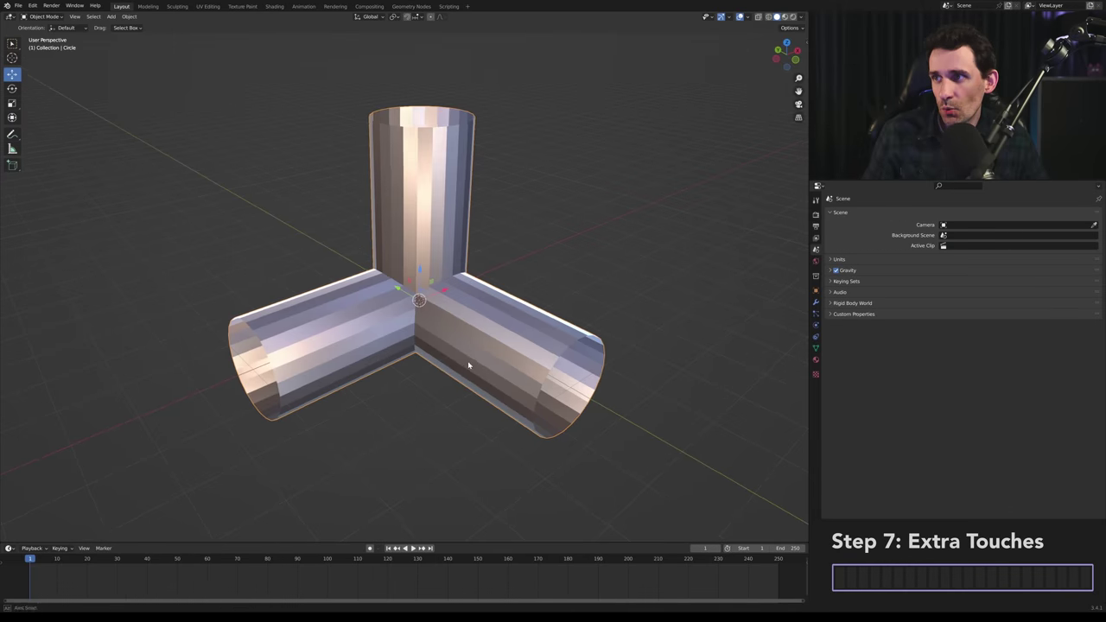
- Shade the three-way pipe joint smooth
mouse_move(468, 367)
middle_mouse_down()
mouse_move(444, 350)
mouse_move(465, 316)
mouse_move(423, 311)
mouse_move(423, 348)
mouse_move(427, 298)
mouse_move(568, 247)
mouse_move(573, 306)
mouse_move(526, 311)
mouse_move(424, 250)
middle_mouse_up()
right_click(465, 316)
left_click(453, 315)
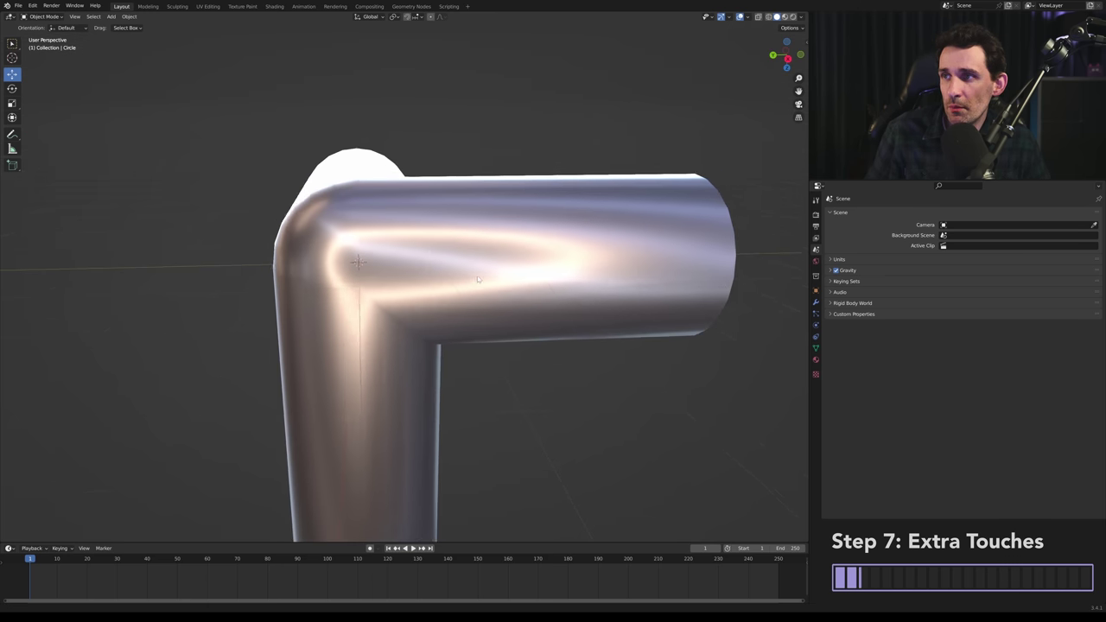
- Add a loop cut around the horizontal pipe along Y and move it close to the corner joint
key("Tab")
left_click(506, 292)
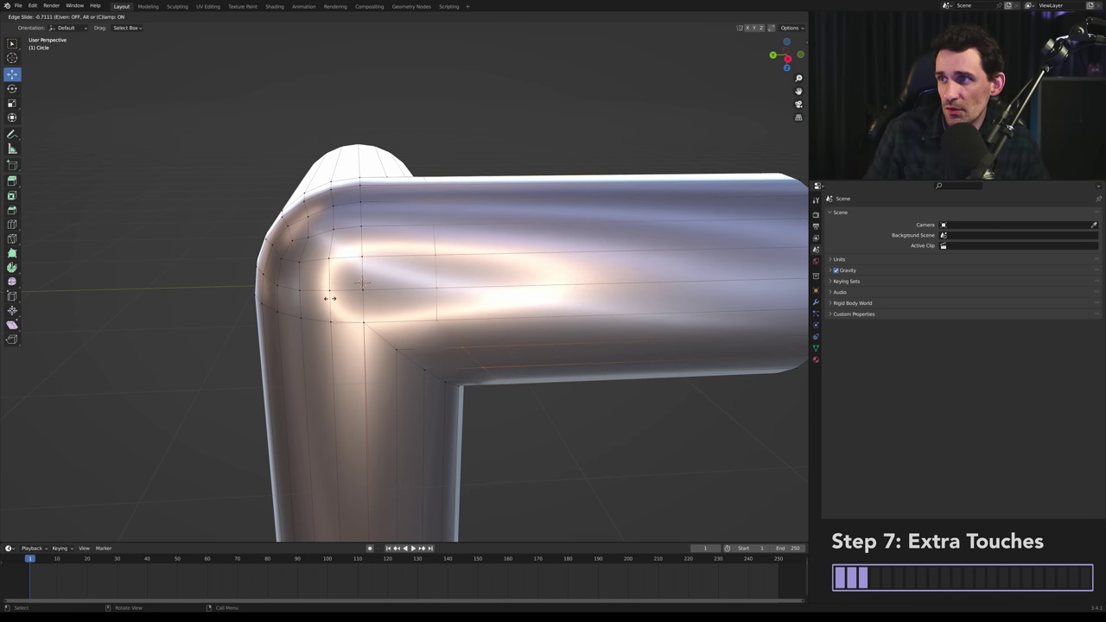
left_click(417, 300)
left_click_drag(383, 283, 414, 283)
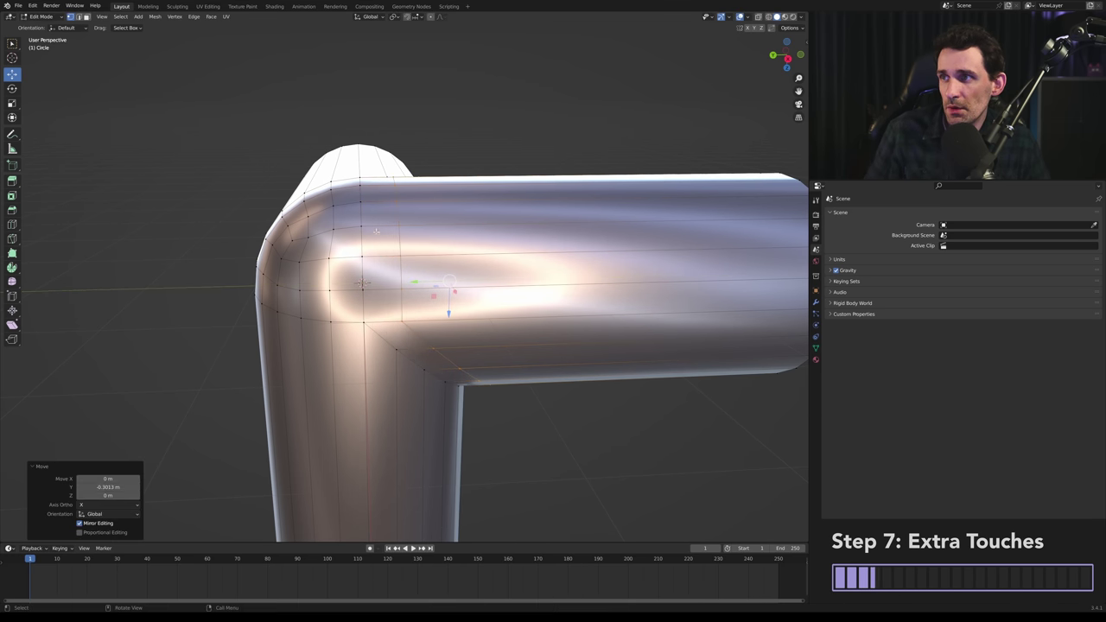
left_click(413, 281)
middle_click_drag(412, 281, 425, 325)
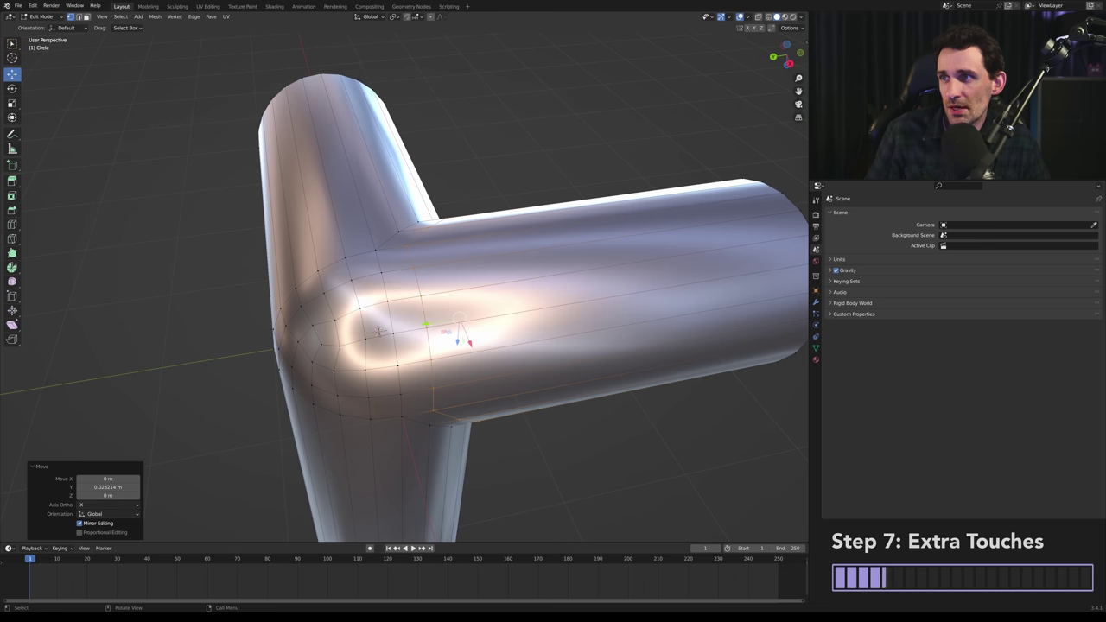
- Add matching loop cuts close to the joint on the other two pipes and leave mesh editing
middle_click_drag(379, 331, 488, 320)
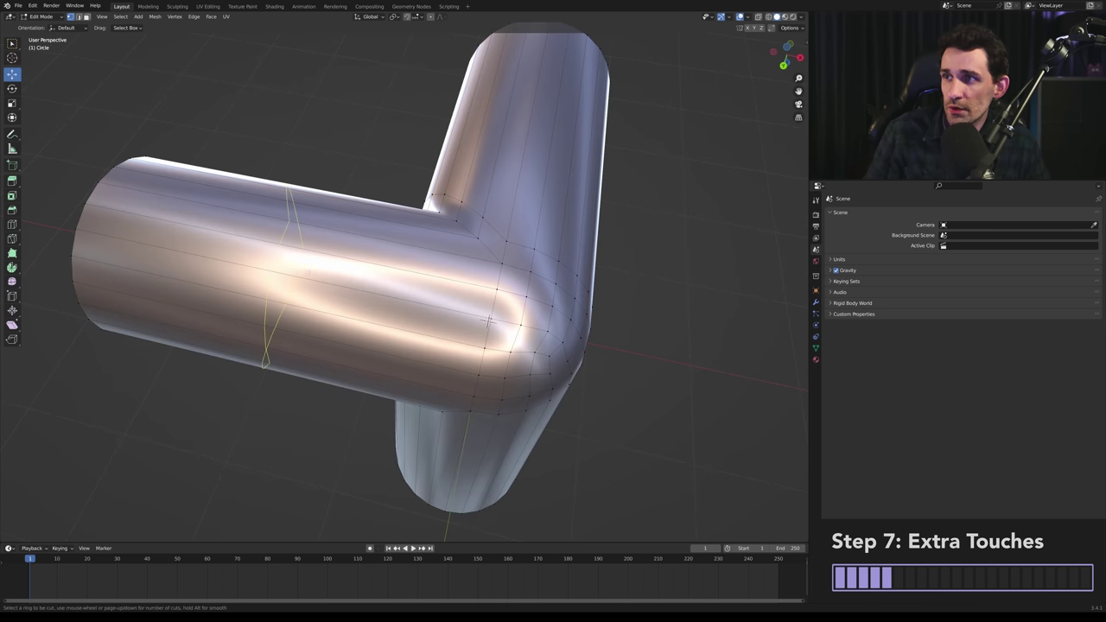
left_click_drag(488, 320, 542, 320)
middle_click_drag(486, 320, 475, 262)
key("ctrl+r")
left_click_drag(476, 262, 480, 192)
key("g")
key("z")
left_click_drag(476, 379, 475, 379)
key("Tab")
scroll(555, 301, "down", 2)
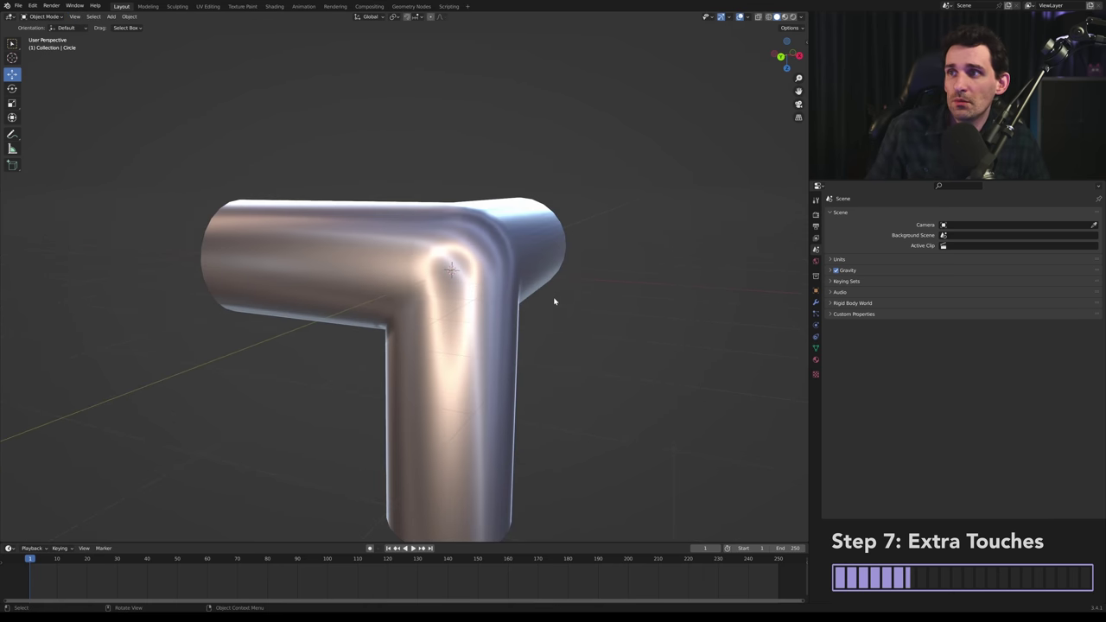
- Add a level 2 subdivision to the pipe joint, deselect it and hide the viewport overlays to inspect the surface
middle_click_drag(555, 302, 391, 299)
key("ctrl+2")
key("alt+a")
left_click(739, 18)
mouse_move(474, 304)
middle_mouse_down()
mouse_move(407, 291)
mouse_move(441, 279)
mouse_move(498, 293)
mouse_move(463, 310)
middle_mouse_up()
- Add a second supporting loop cut close to the inner seam on each of the three pipes and leave mesh editing
key("Tab")
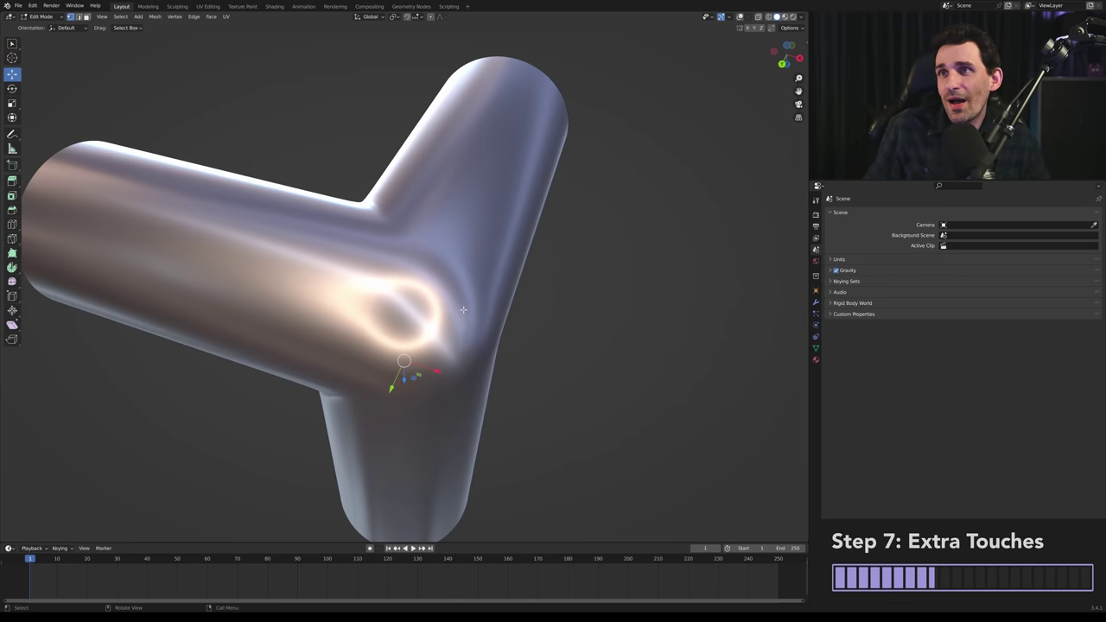
middle_click_drag(516, 253, 475, 263)
middle_click_drag(369, 315, 342, 320)
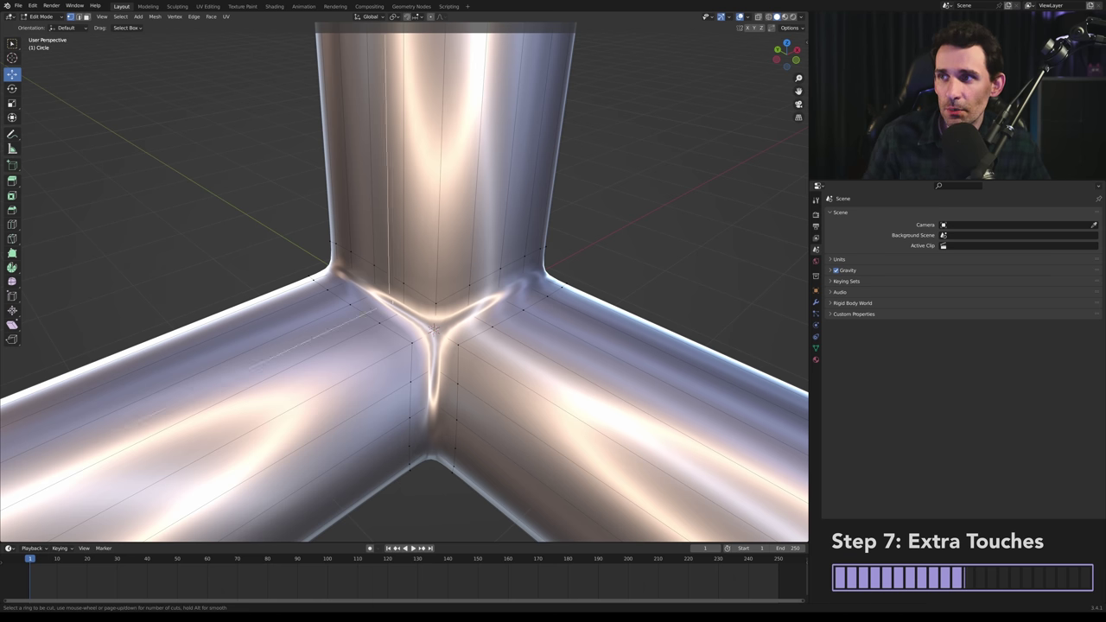
left_click(435, 327)
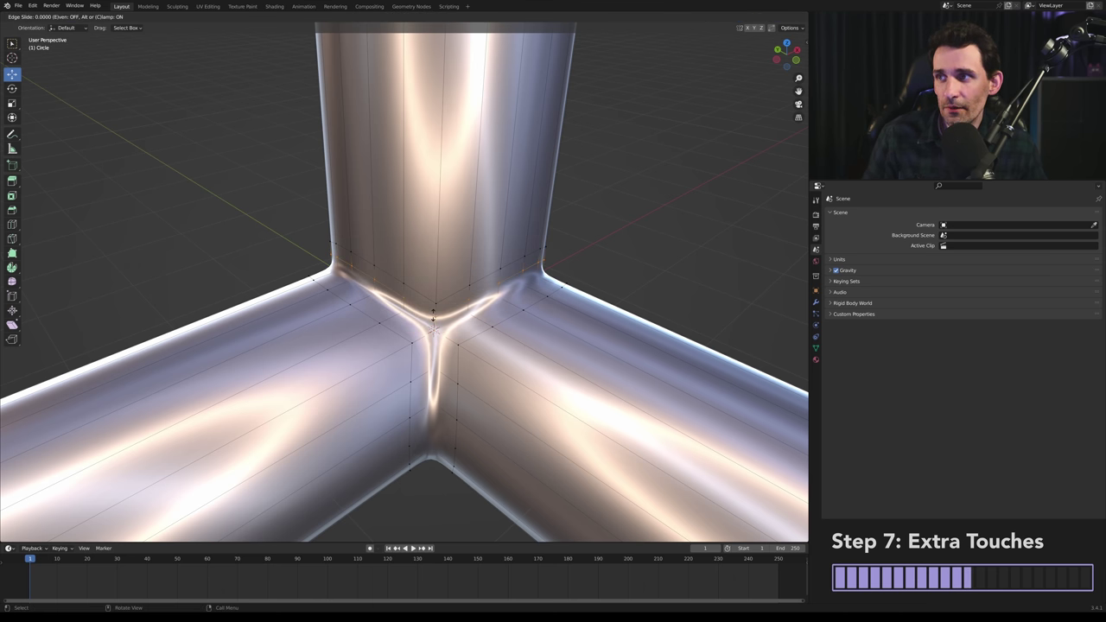
left_click(433, 314)
key("alt+a")
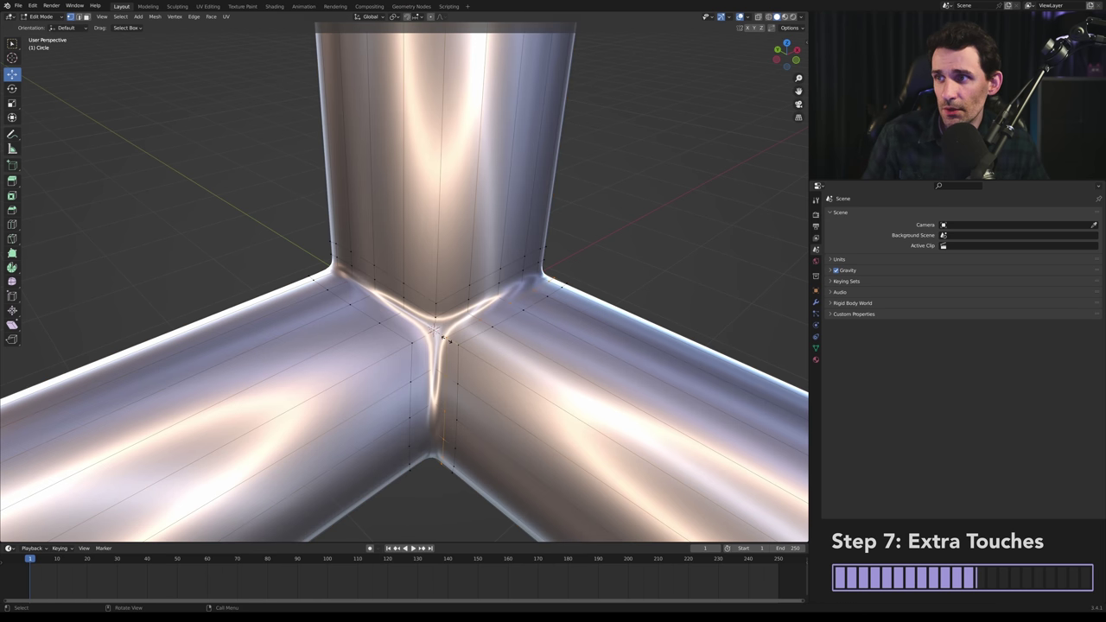
left_click(443, 439)
key("ctrl+r")
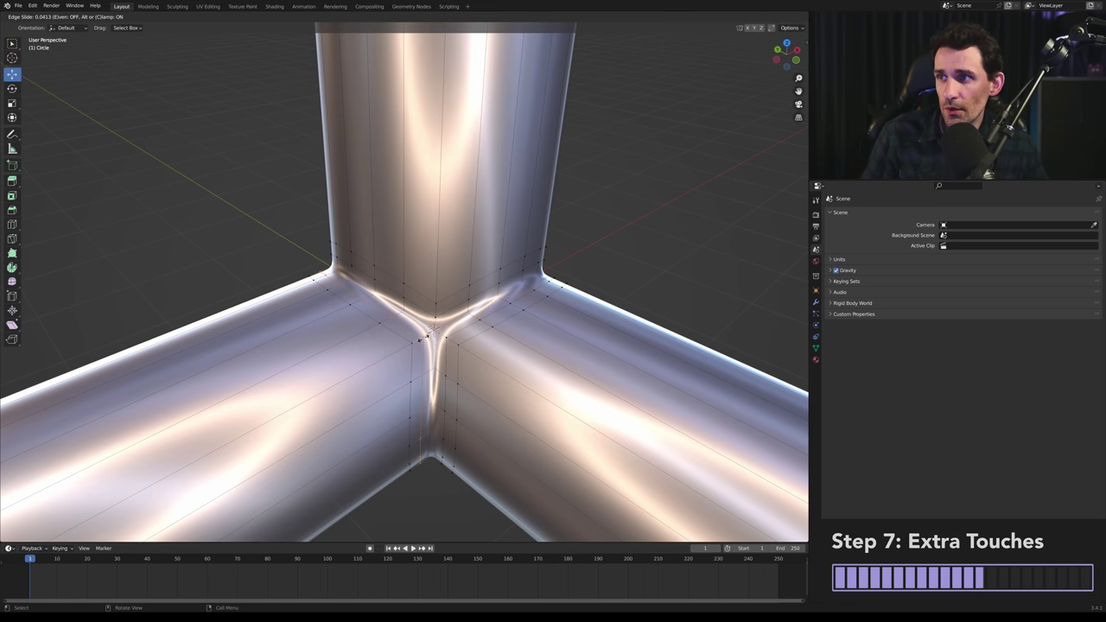
right_click(421, 340)
scroll(421, 339, "down", 4)
middle_click_drag(421, 339, 365, 297)
key("Tab")
- Slide the horizontal pipe's inner supporting edges on the outer corner side onto the neighbouring loop with a factor of -1
scroll(420, 331, "up", 4)
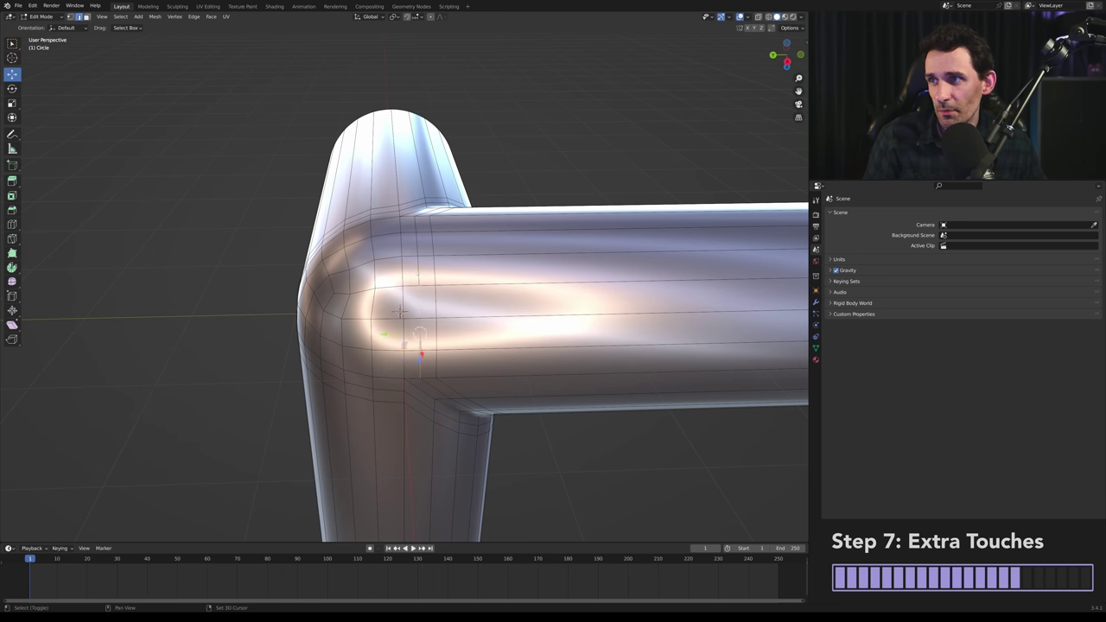
middle_click_drag(420, 331, 420, 313)
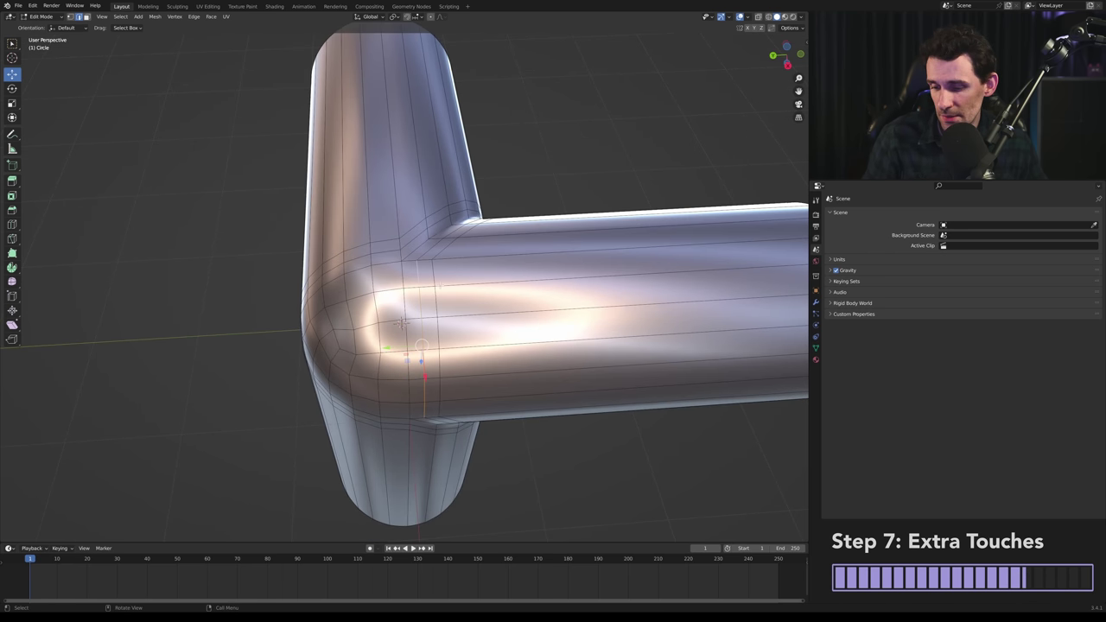
left_click(451, 285)
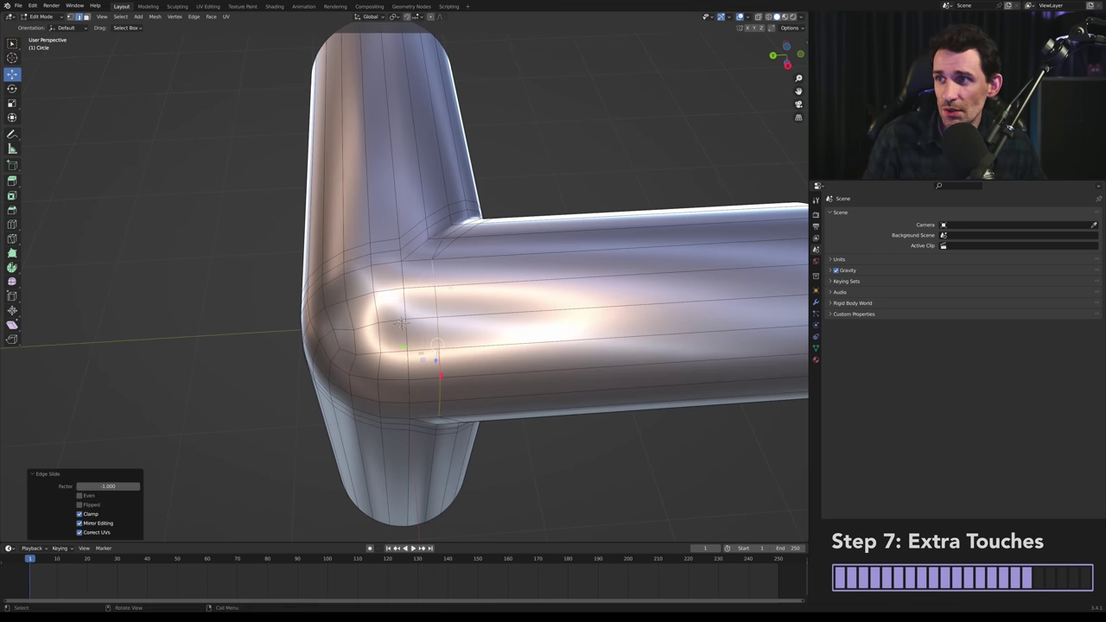
- Hide the faces beside the corner, slide the remaining loop edges along the pipe by a factor of 0.066 and reveal the faces
key("h")
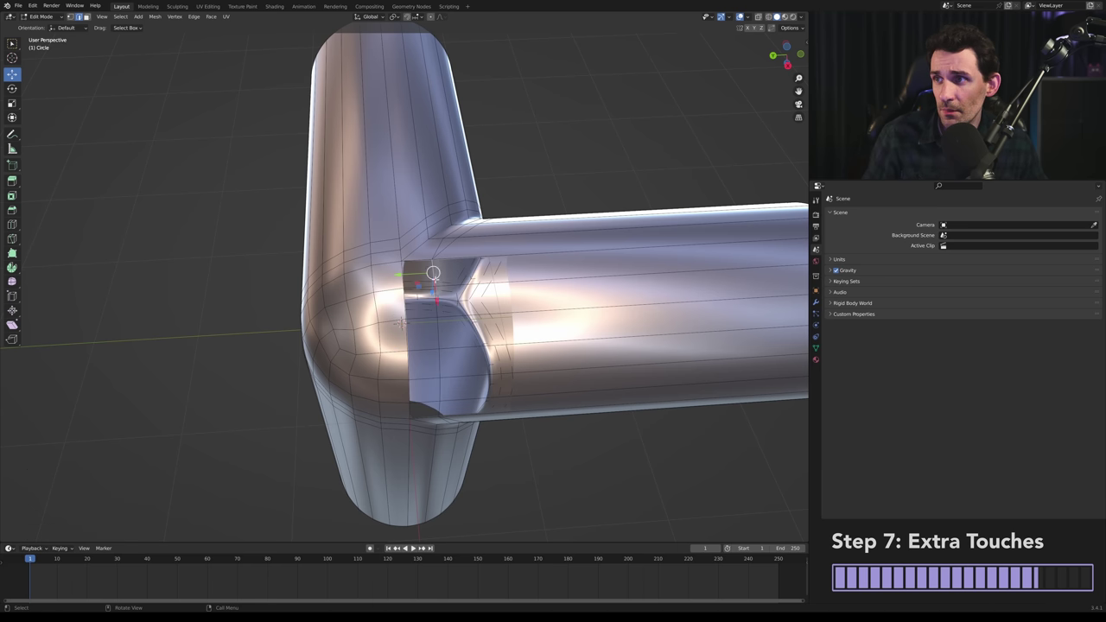
middle_click_drag(441, 388, 445, 329)
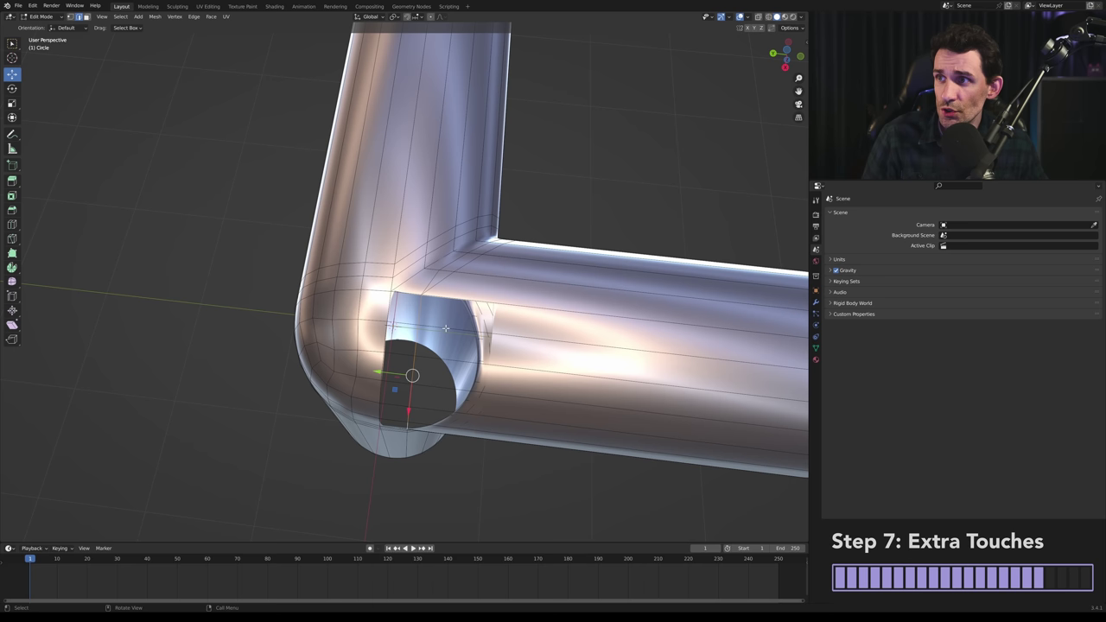
left_click(460, 283)
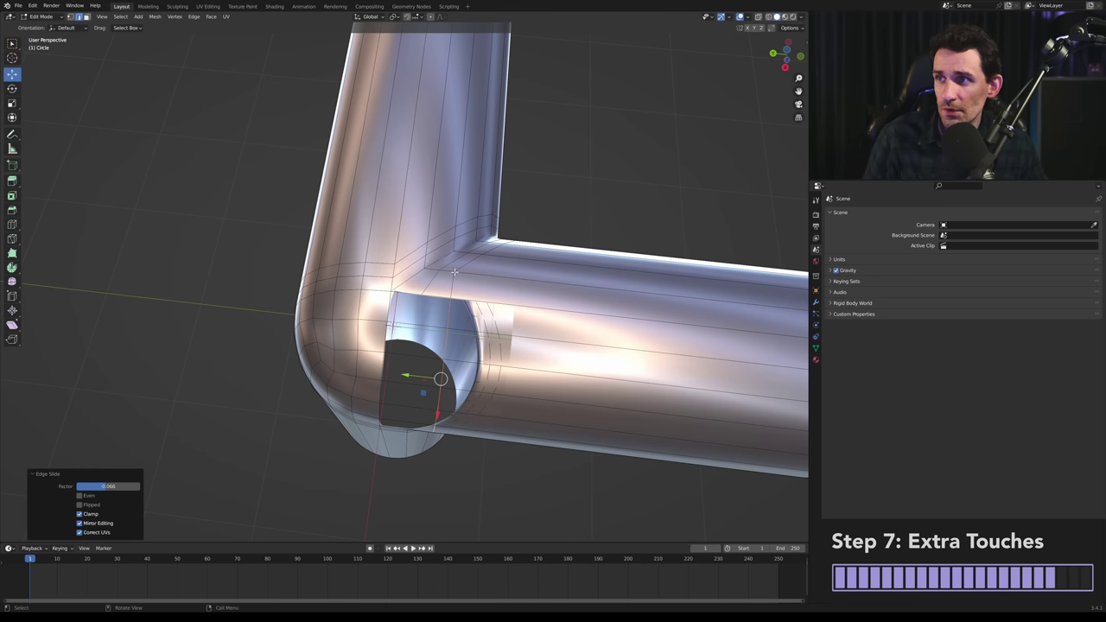
middle_click_drag(454, 272, 471, 207)
key("alt+h")
key("alt+a")
middle_click_drag(448, 391, 418, 299)
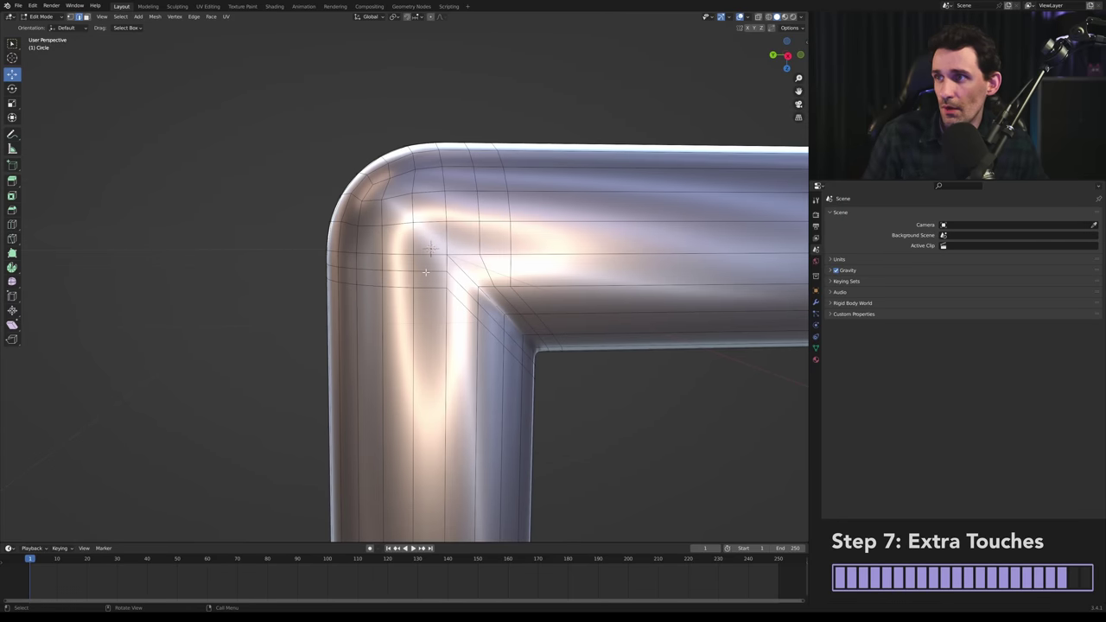
- Space the supporting edges the same way on the adjacent pipe, reveal its hidden faces and leave mesh editing
middle_click_drag(430, 248, 424, 298)
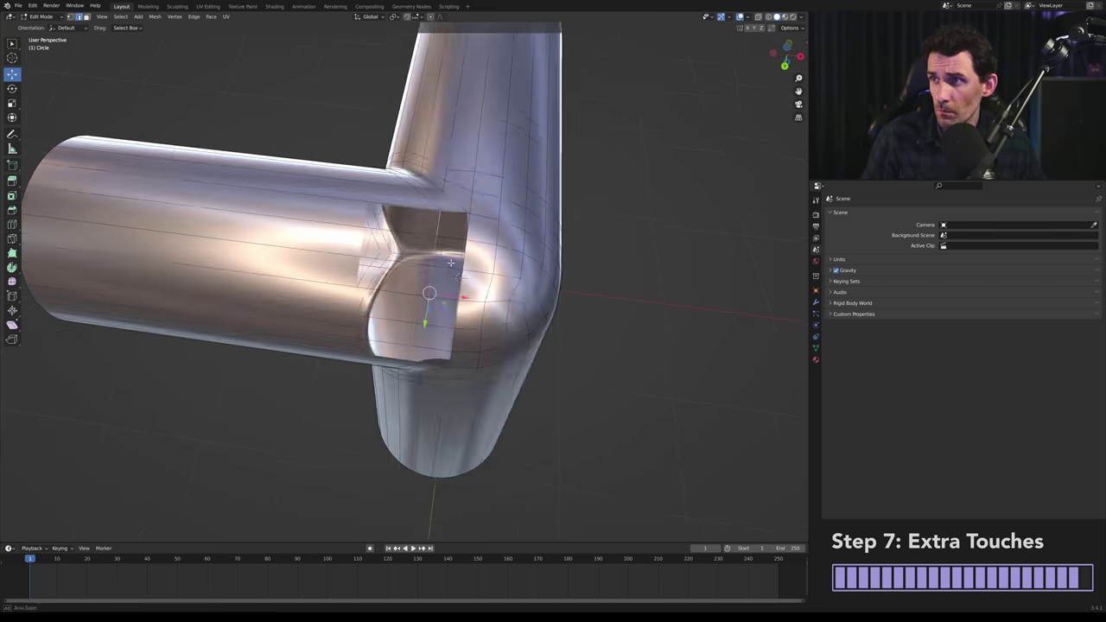
key("alt+h")
middle_click_drag(753, 399, 383, 210)
key("Tab")
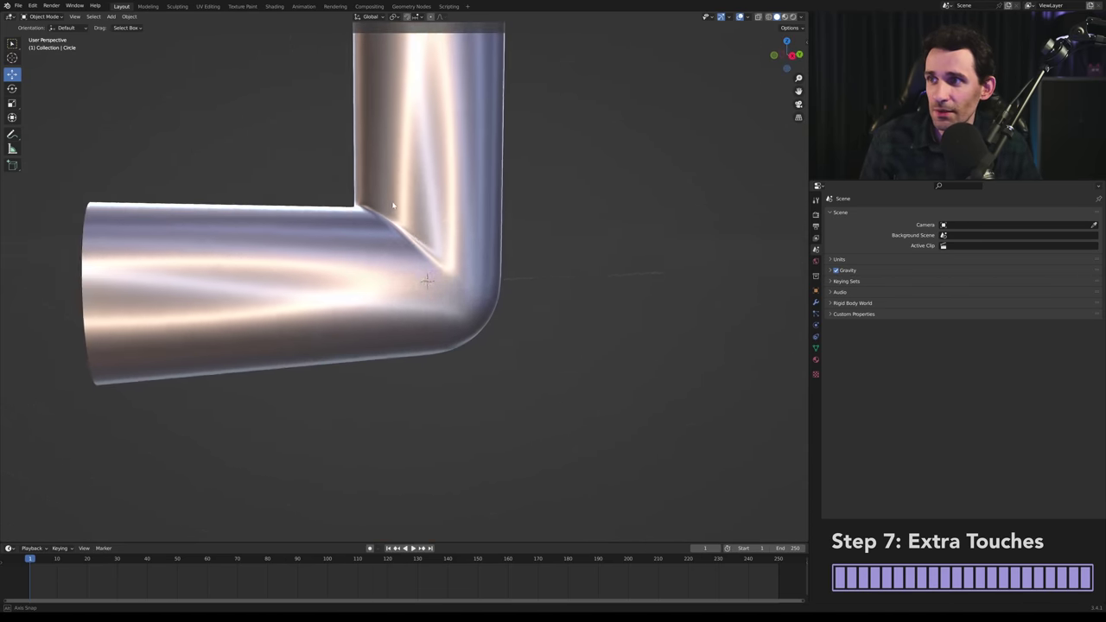